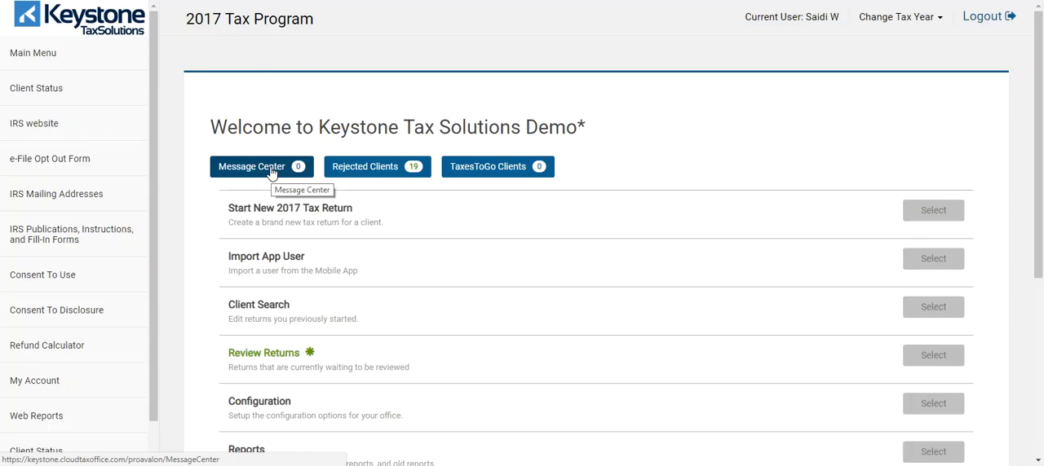
Step: Open the Message Center, look through the received messages, and return to the main menu
left_click(273, 168)
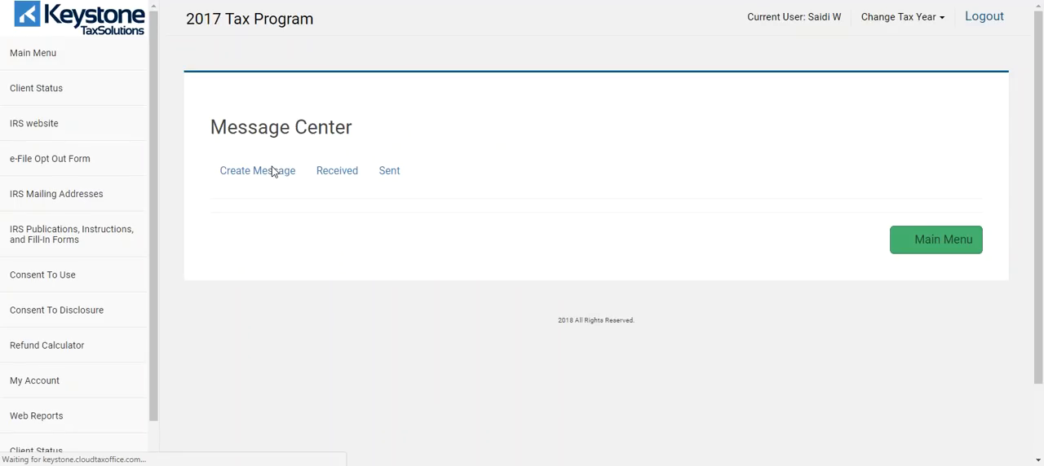
scroll(314, 287, "down", 2)
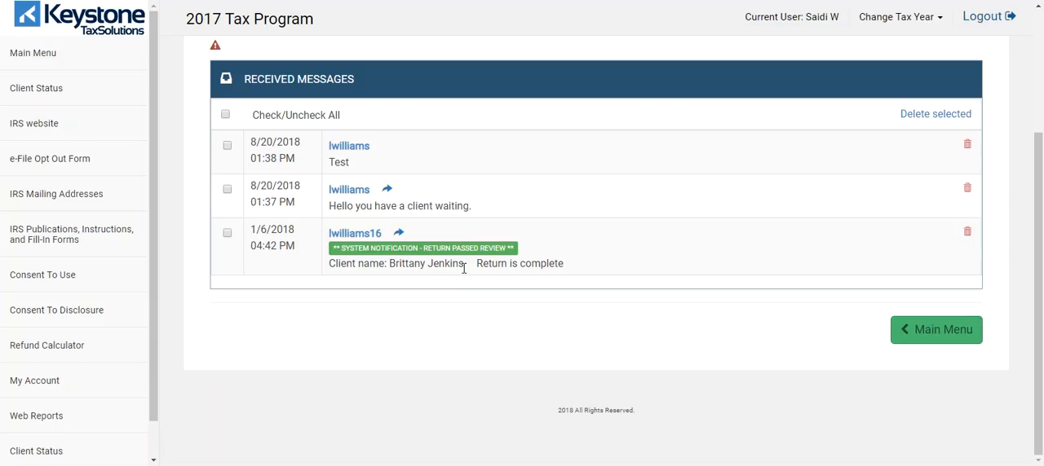
scroll(459, 292, "up", 1)
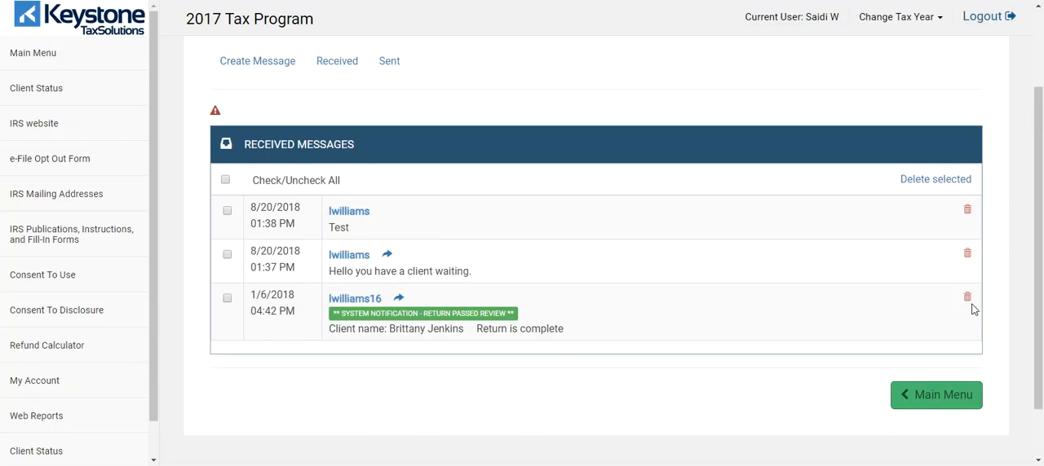
scroll(966, 307, "up", 2)
left_click(951, 116)
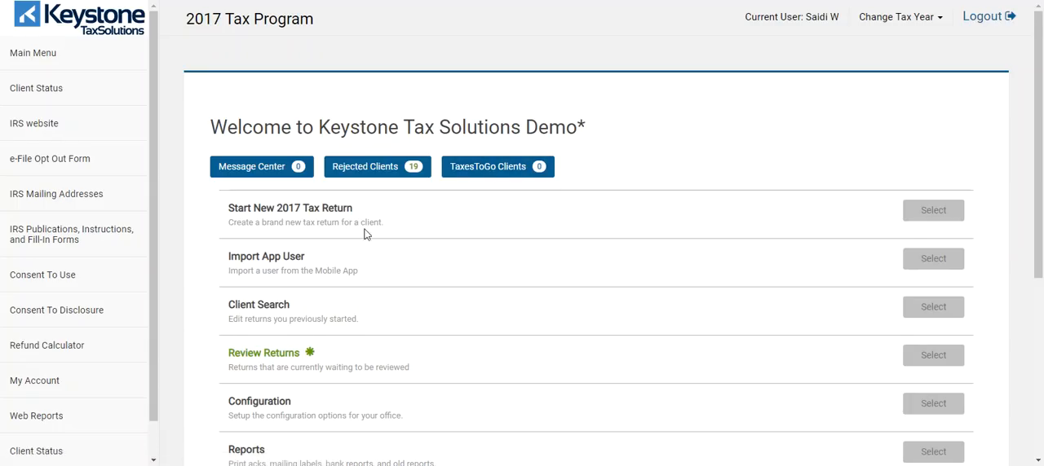
Step: Switch the tax program to the 2016 tax year
scroll(320, 202, "down", 1)
scroll(317, 214, "down", 1)
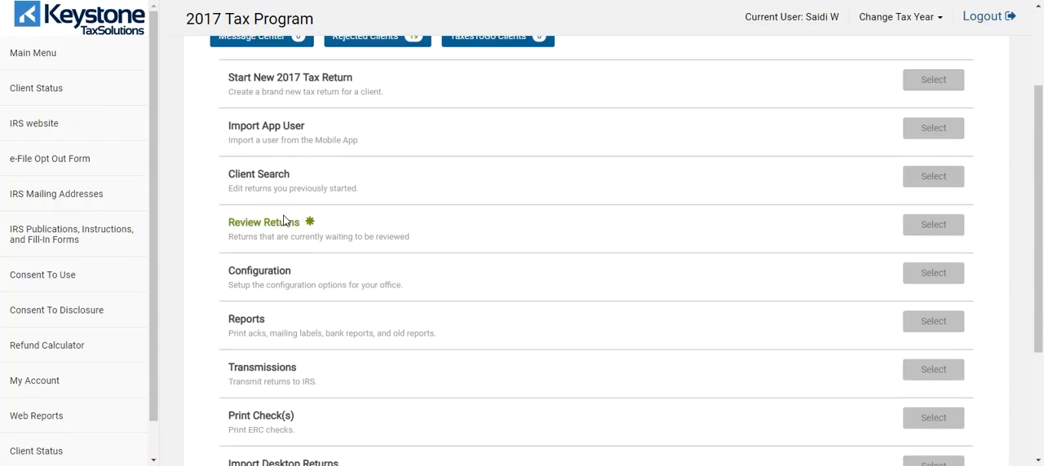
scroll(666, 180, "up", 2)
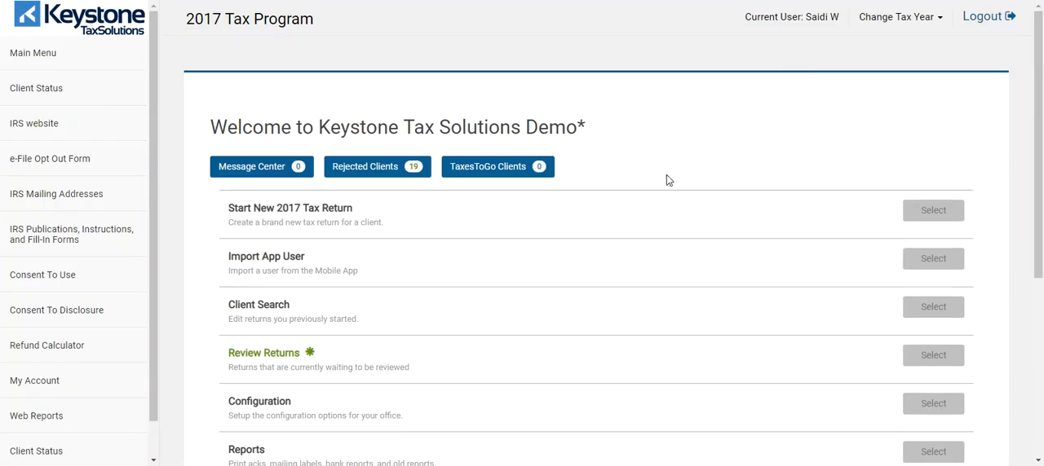
left_click(917, 24)
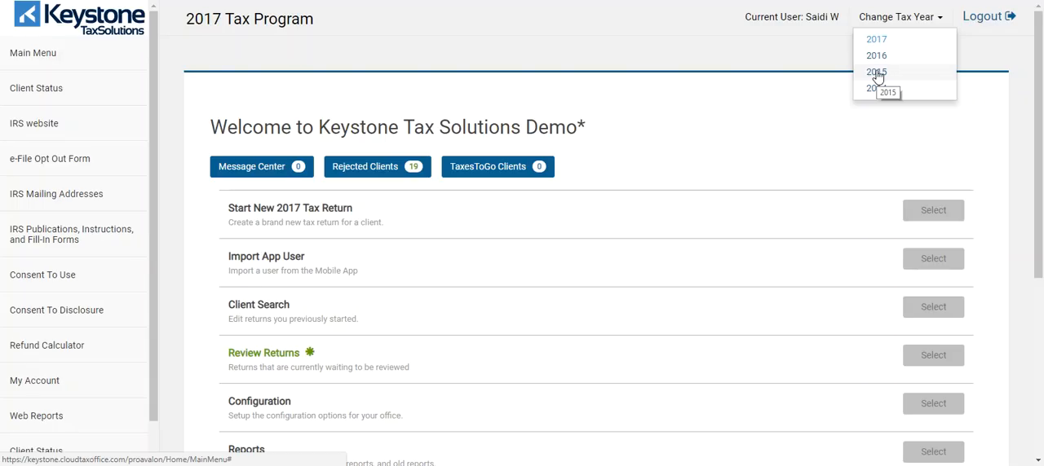
left_click(876, 56)
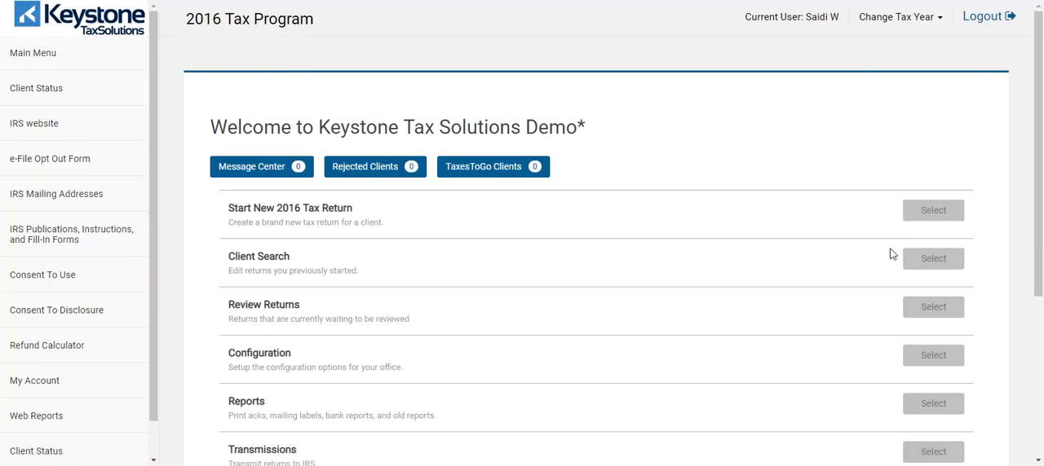
Step: Switch the program to the 2014 tax year and back to 2017
left_click(909, 29)
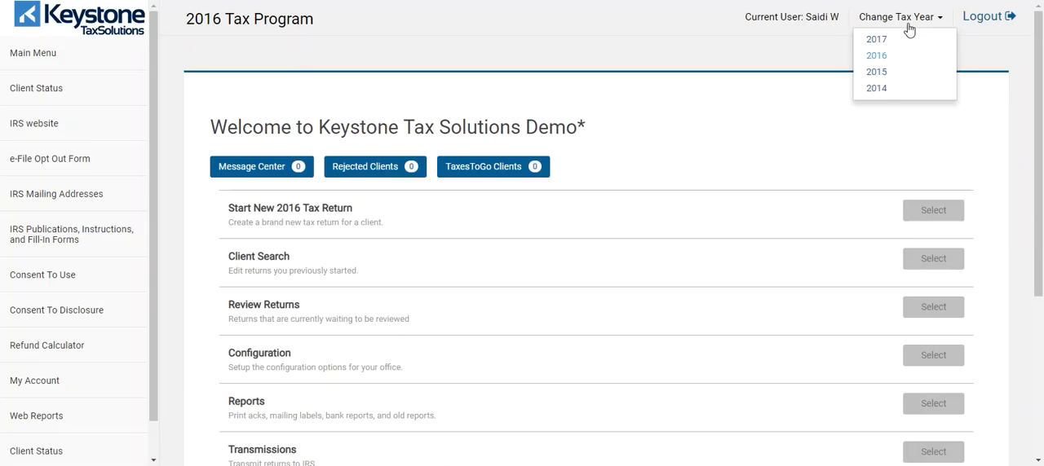
left_click(875, 88)
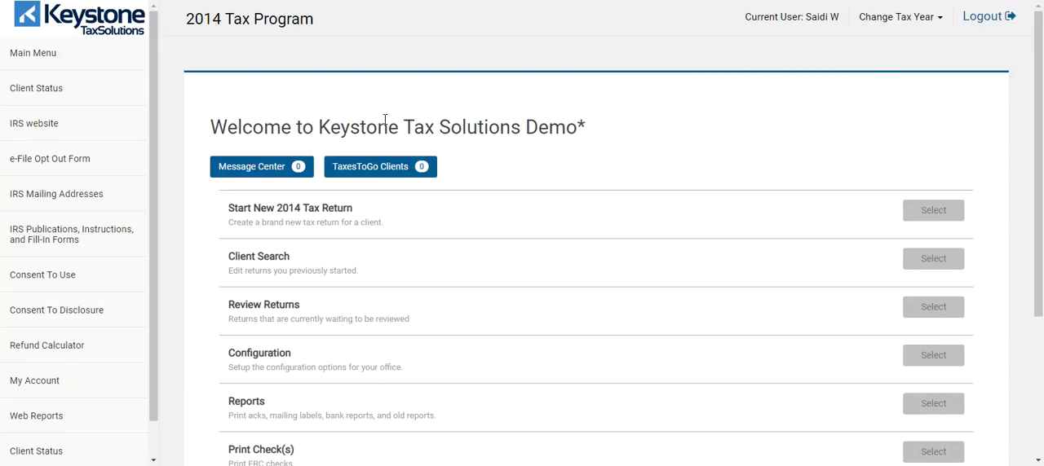
left_click(934, 18)
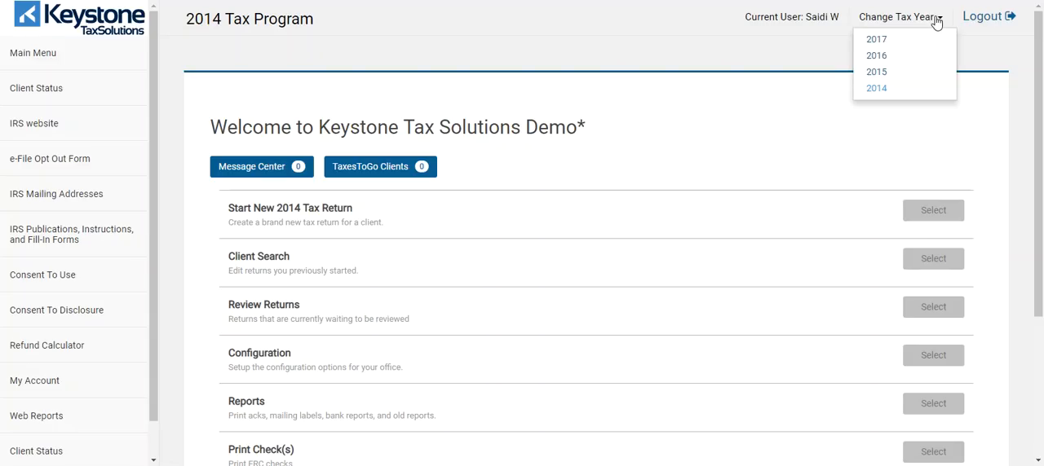
left_click(873, 41)
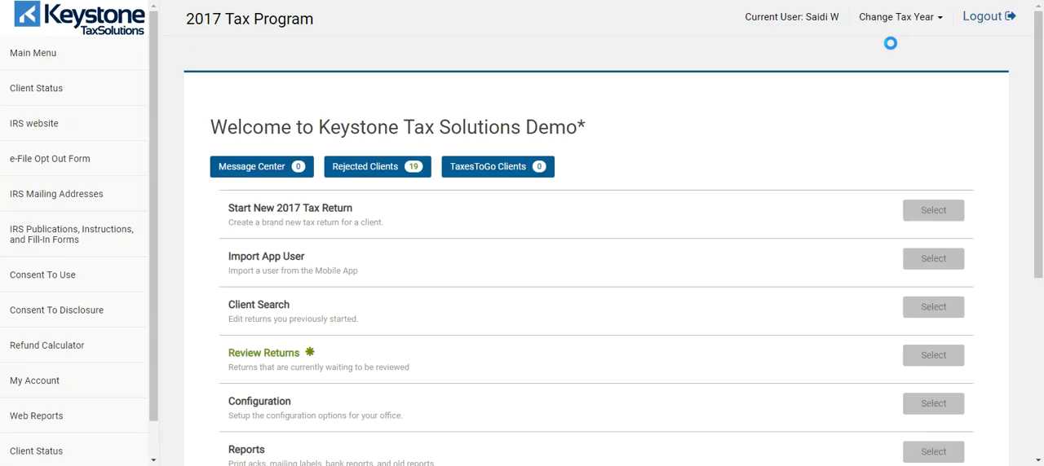
Step: Examine the taxpayer profiles offered for a new 2017 tax return, highlight W2 Only, and close the profile window without starting a return
scroll(813, 176, "down", 1)
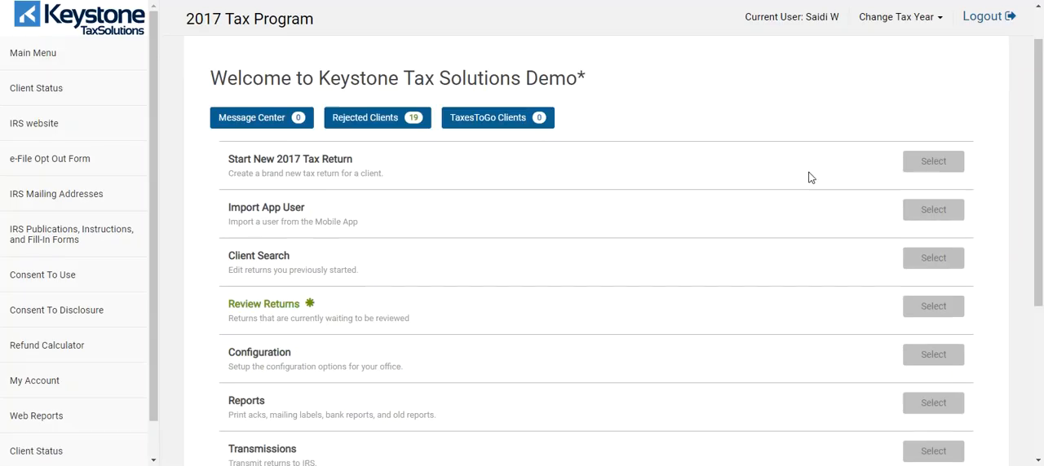
scroll(797, 178, "down", 1)
scroll(582, 247, "up", 2)
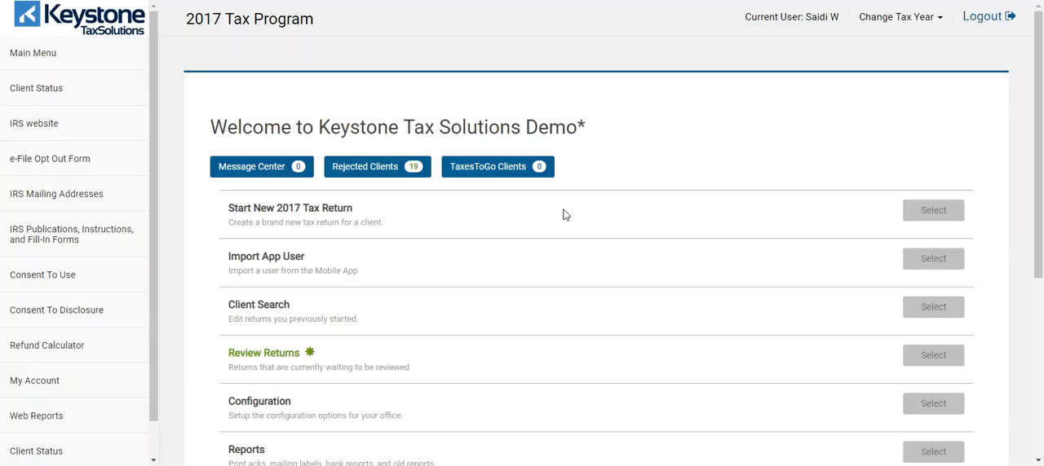
left_click(928, 210)
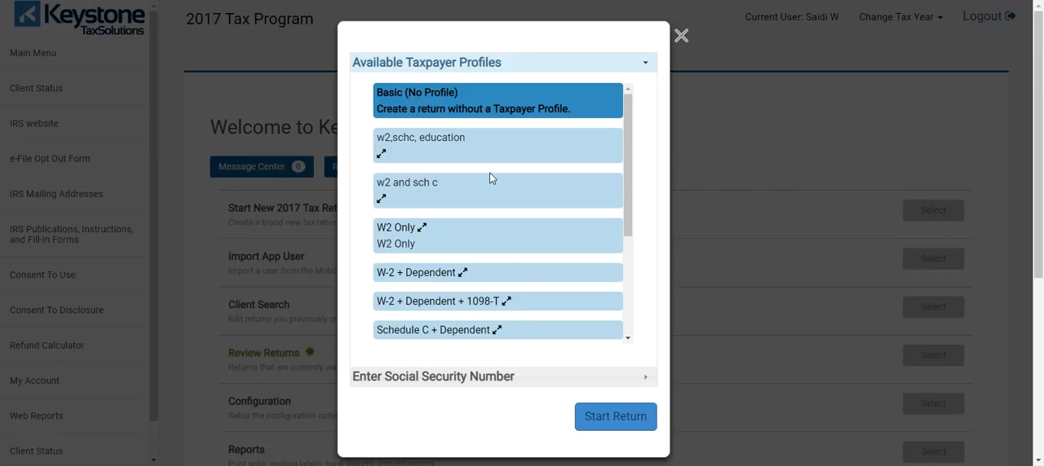
scroll(478, 181, "down", 5)
scroll(467, 185, "down", 3)
scroll(489, 158, "up", 5)
scroll(688, 165, "up", 3)
left_click(385, 234)
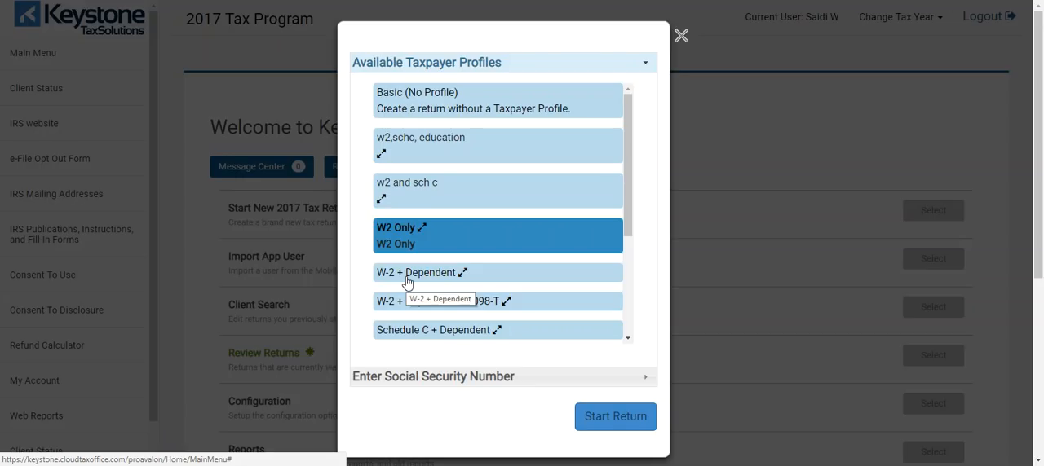
scroll(543, 236, "down", 1)
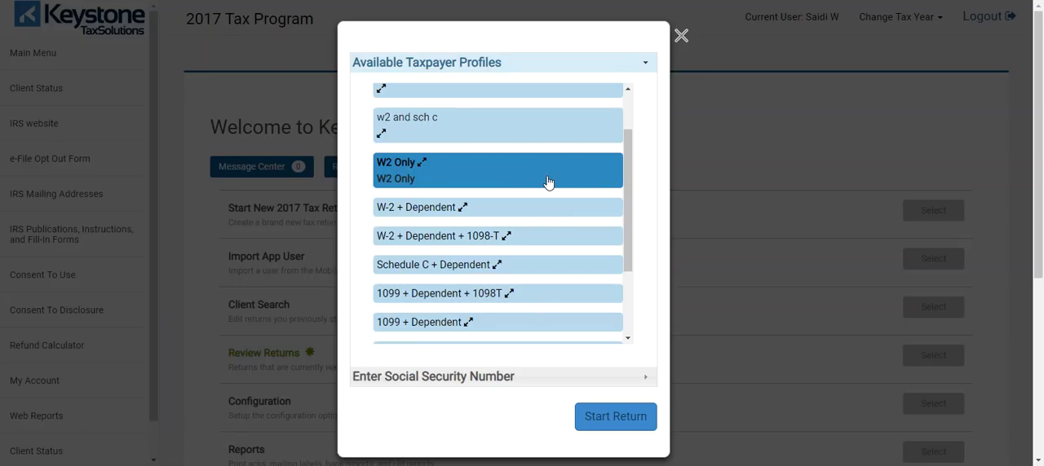
scroll(552, 188, "up", 1)
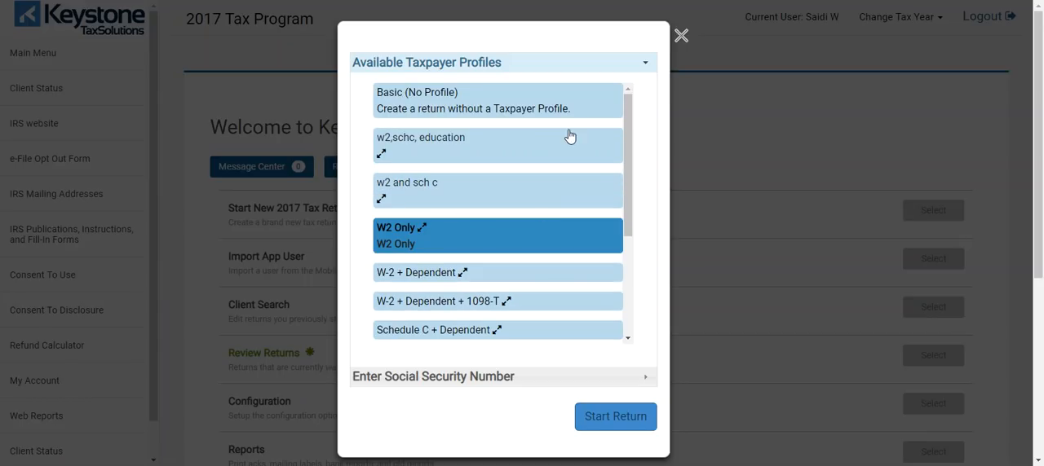
left_click(686, 40)
Step: Open Client Search for 2017 and view the choices for filtering the client list by status
scroll(296, 191, "down", 2)
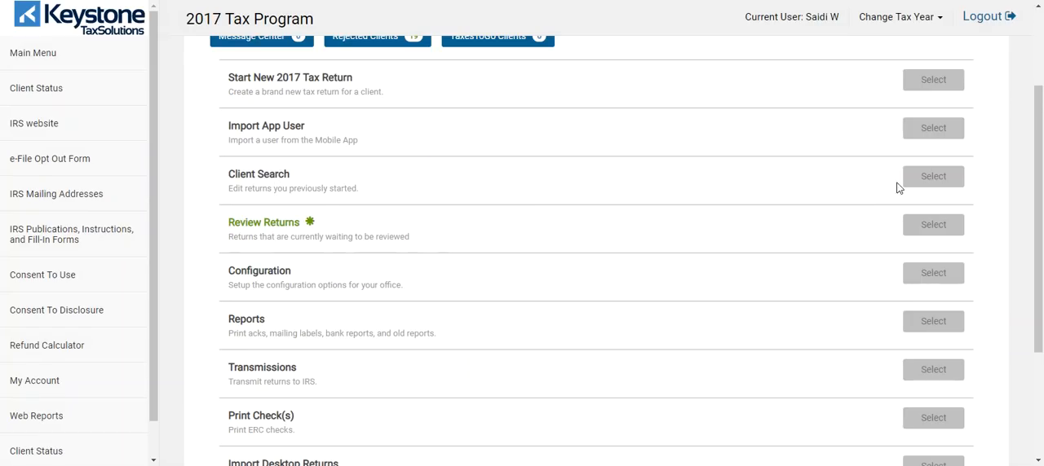
left_click(930, 178)
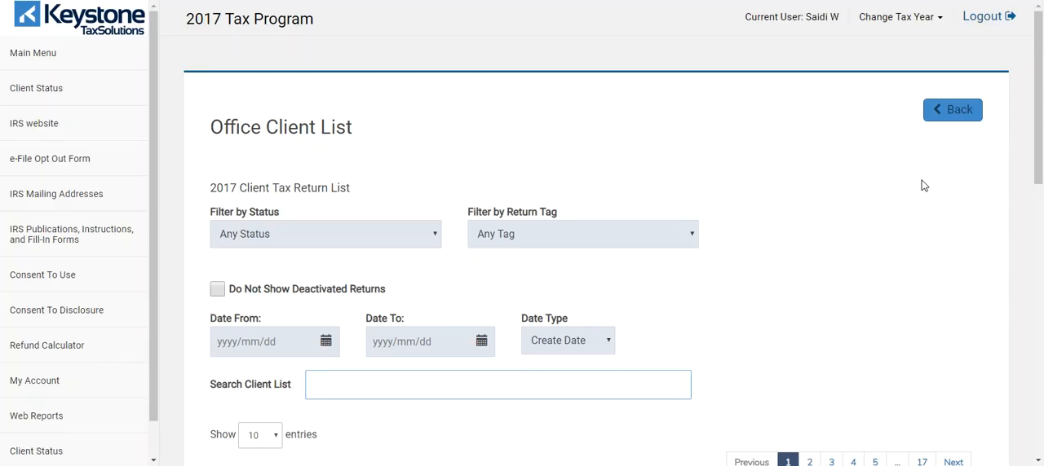
left_click(437, 234)
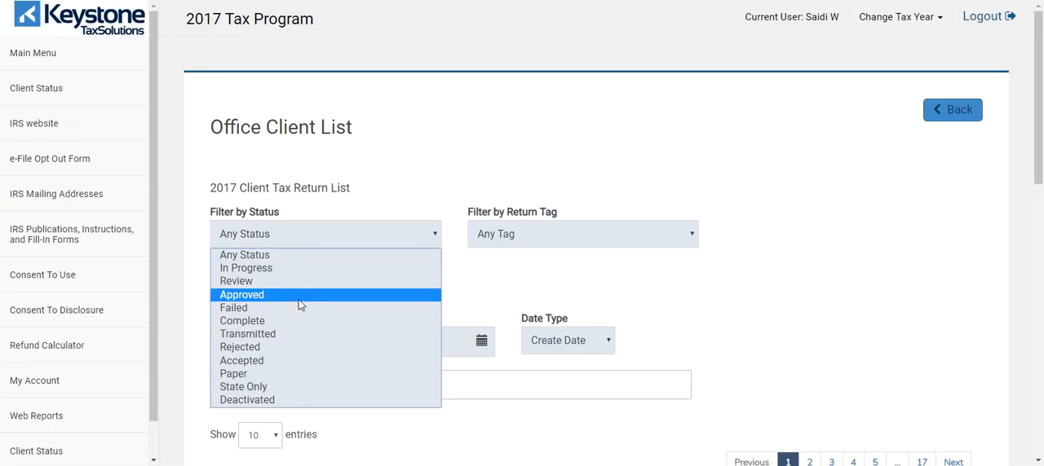
left_click(416, 159)
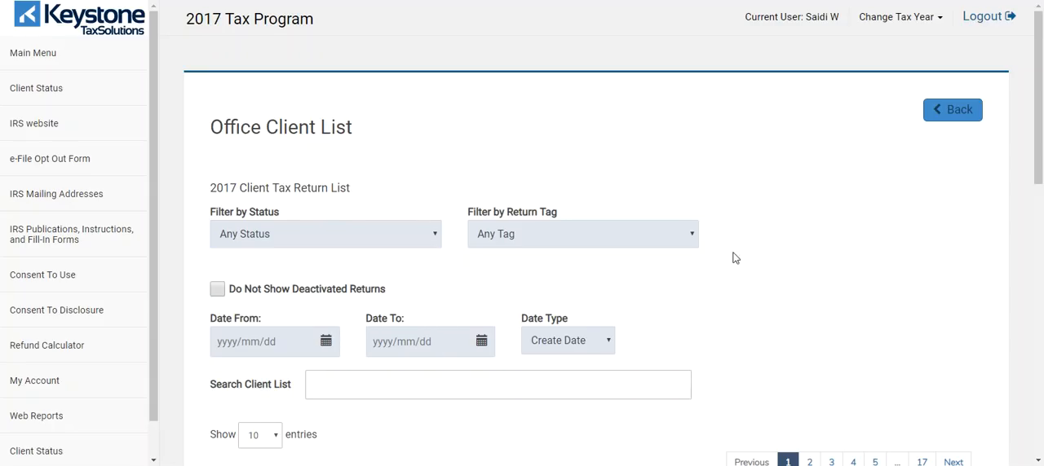
Step: Filter the 2017 client list by the credit repair return tag and look over the matching returns
left_click(693, 234)
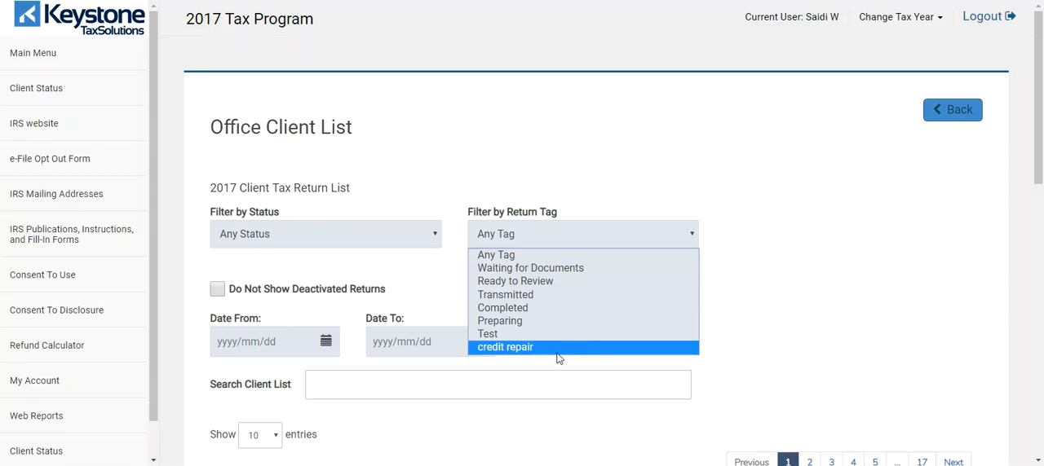
left_click(522, 351)
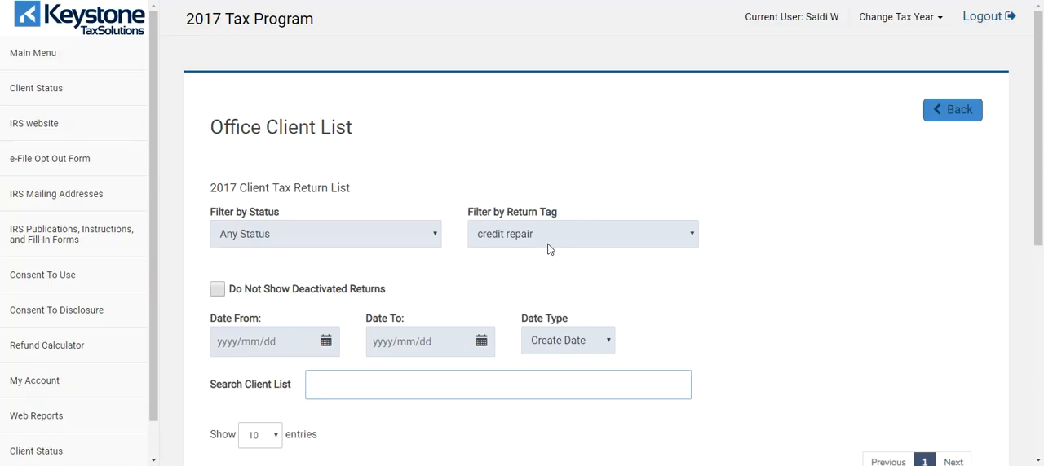
left_click(614, 263)
scroll(614, 263, "down", 1)
scroll(585, 298, "down", 3)
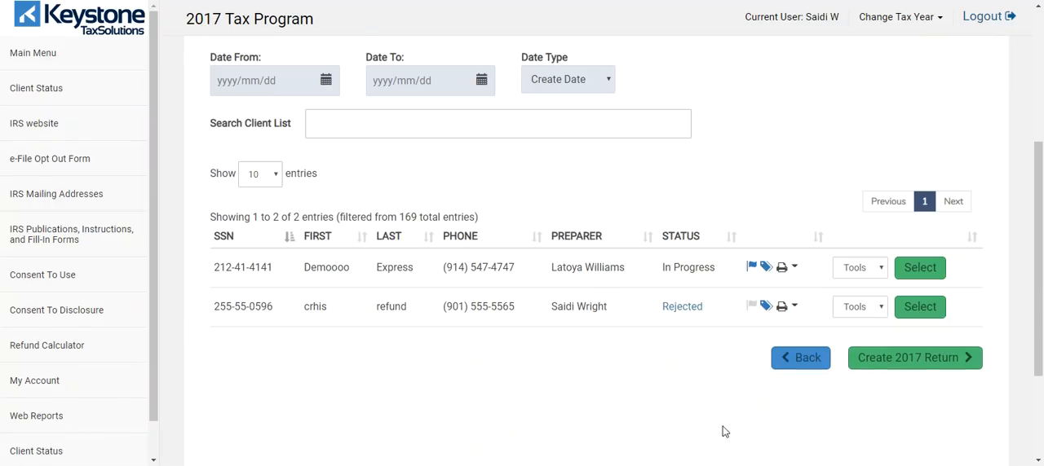
scroll(512, 301, "up", 4)
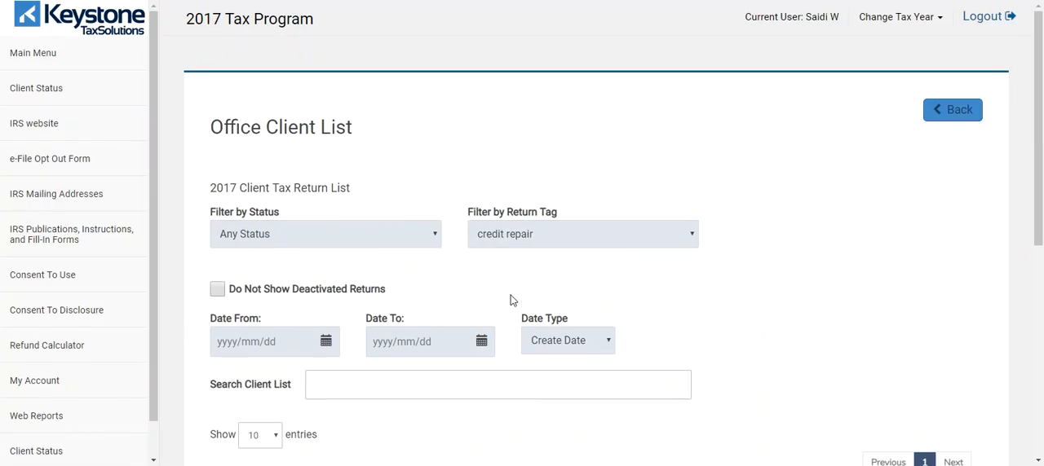
Step: View the available return tag and date type options of the client list without changing them
left_click(689, 238)
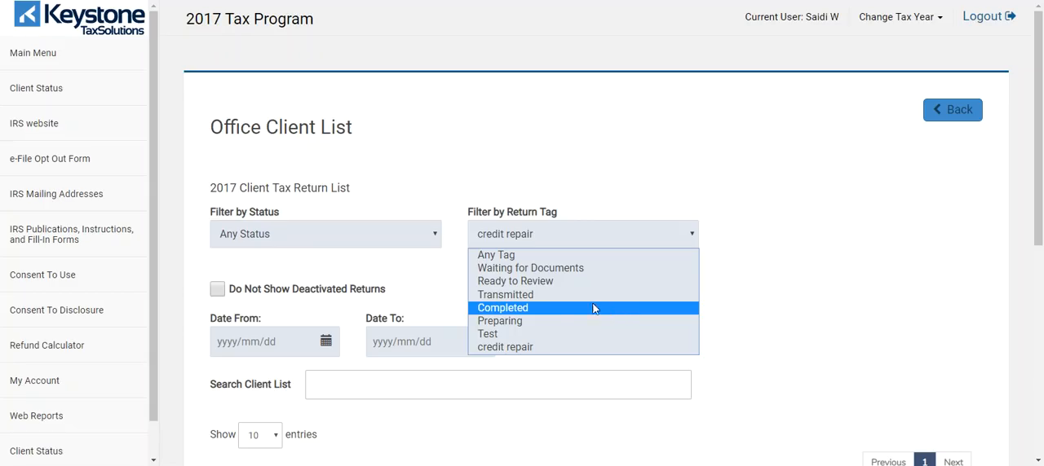
left_click(502, 232)
scroll(490, 326, "down", 2)
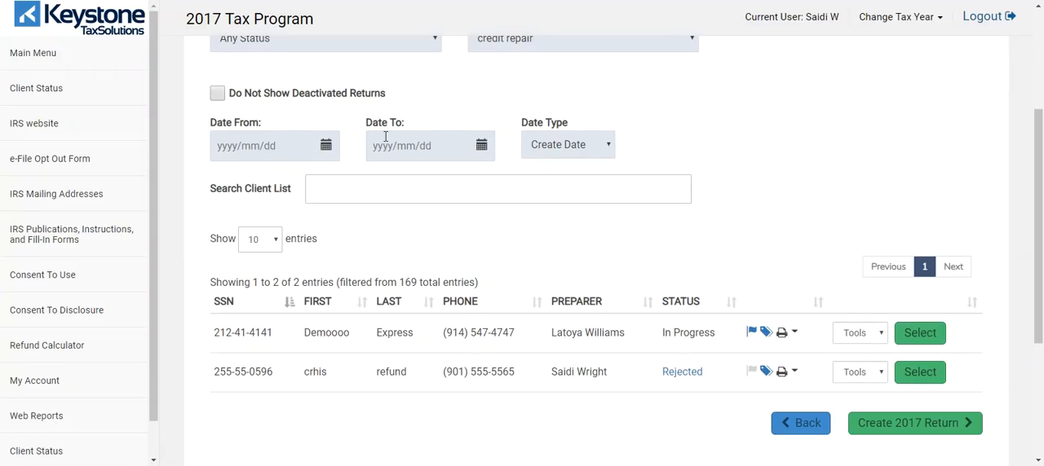
left_click(596, 150)
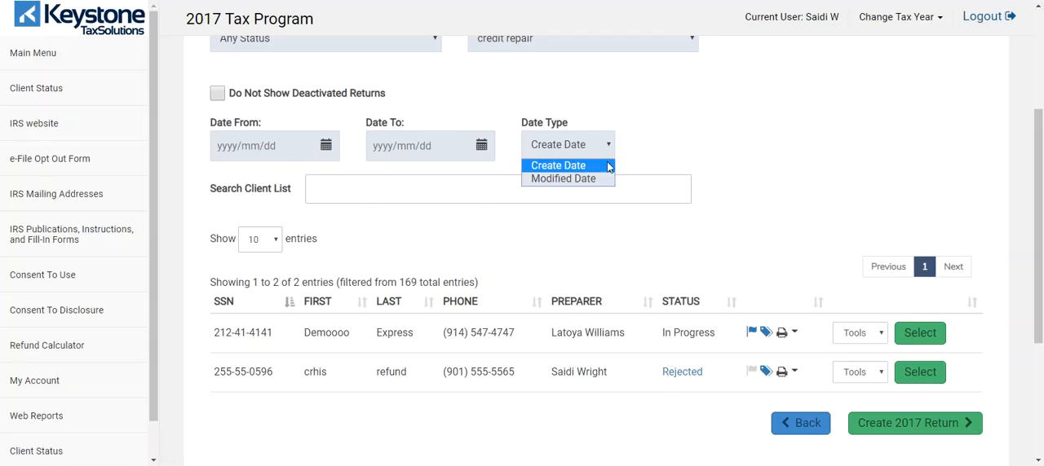
left_click(691, 131)
scroll(456, 232, "up", 3)
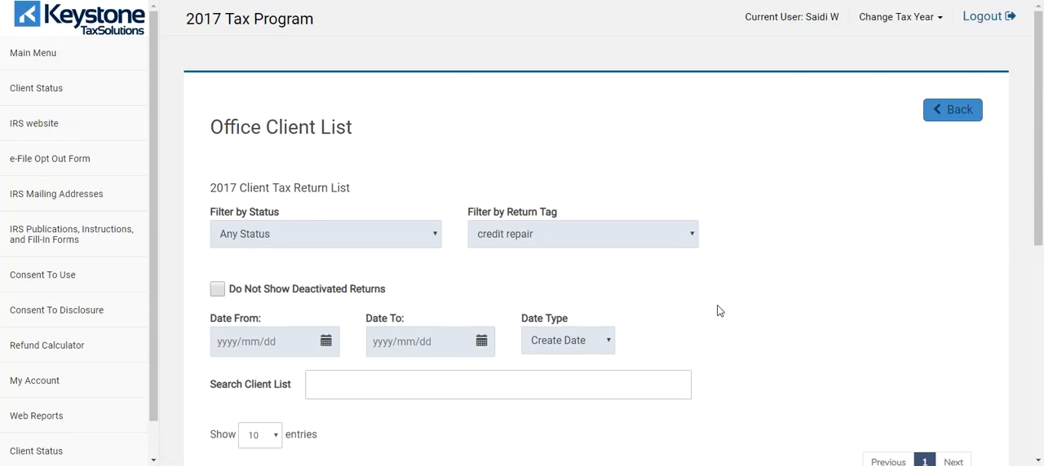
Step: Filter the 2017 client list by the Test return tag
left_click(693, 239)
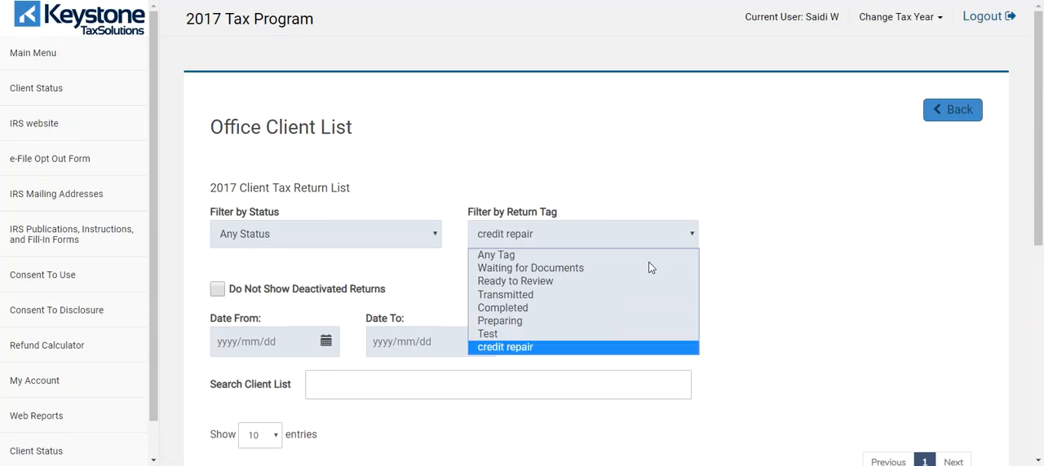
left_click(590, 335)
scroll(763, 257, "down", 4)
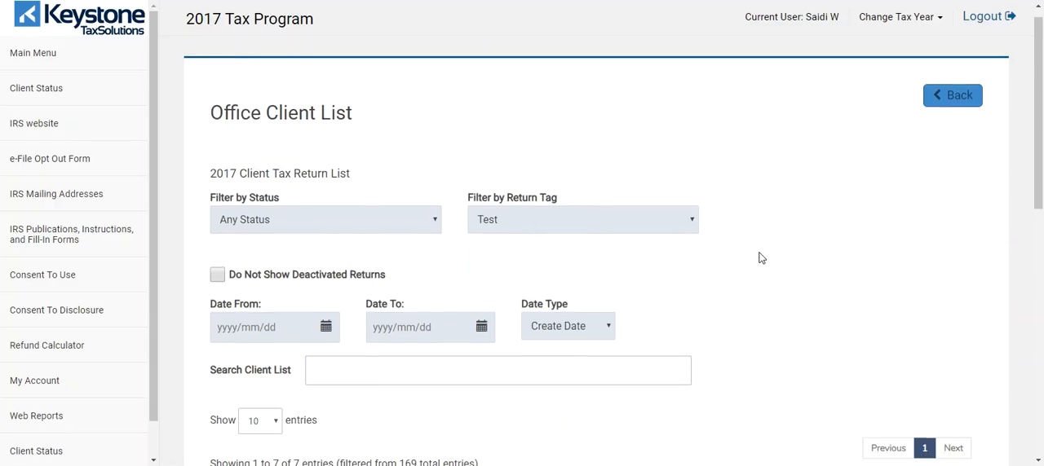
scroll(655, 109, "up", 4)
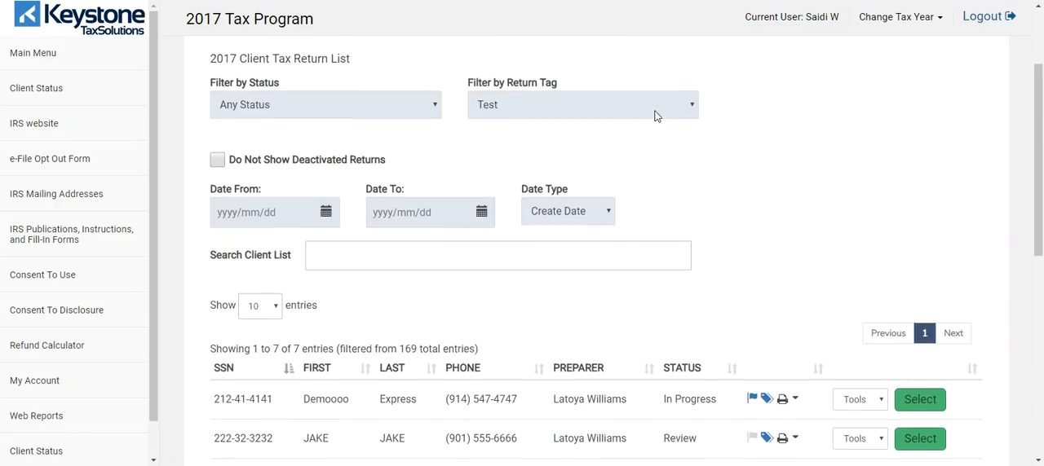
Step: Search the Test-tagged client list by the leading digits of a client's phone number, narrowing from area code to prefix
scroll(601, 259, "down", 5)
scroll(463, 237, "up", 2)
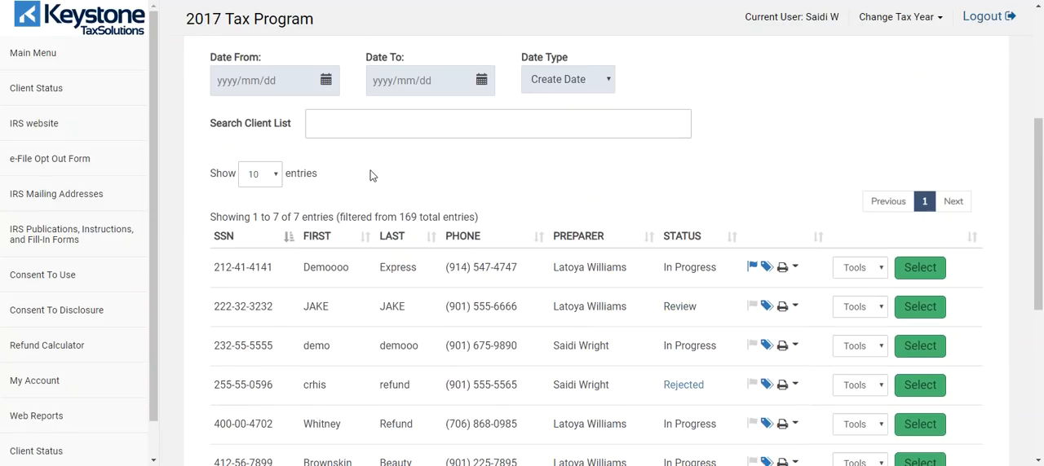
left_click(369, 126)
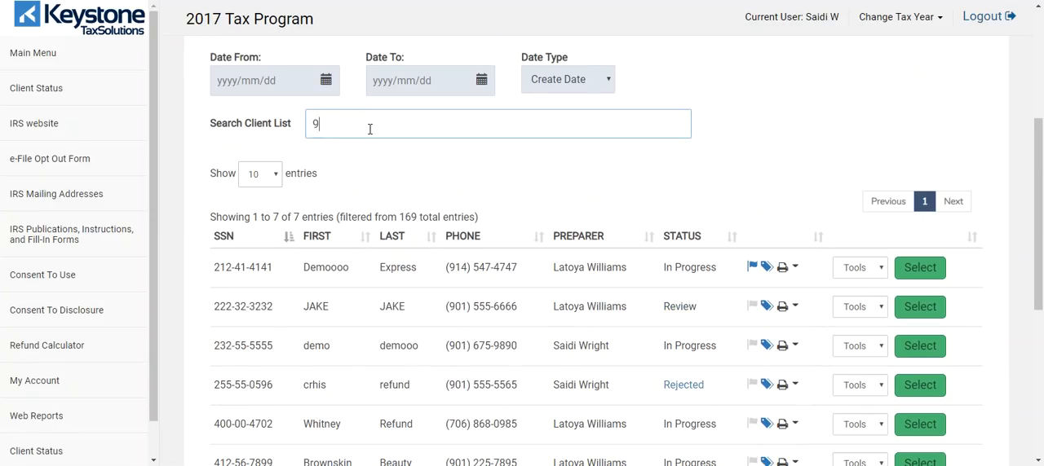
type("901")
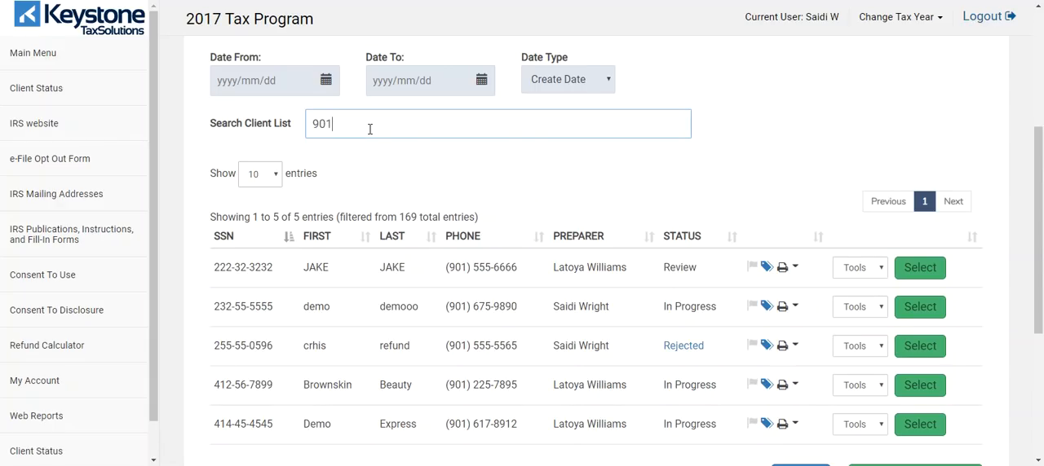
type("555")
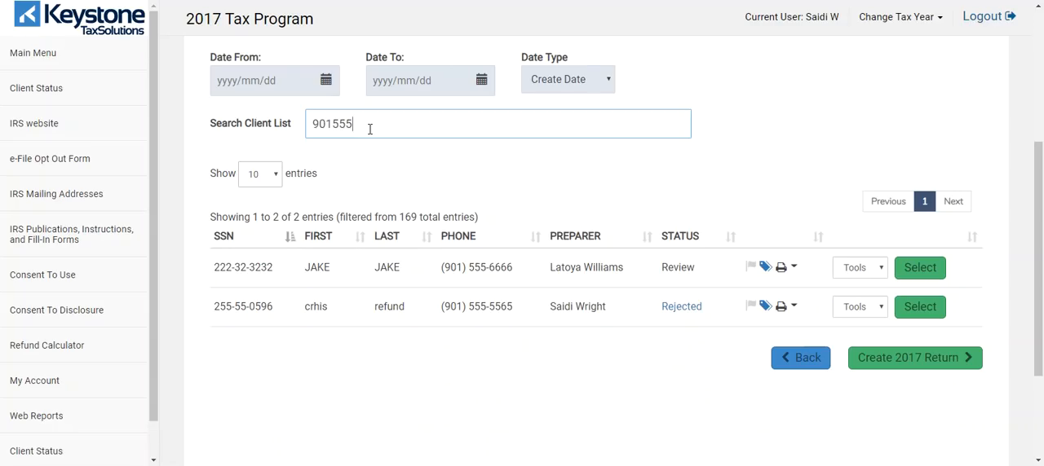
Step: Search the client list by the first three digits of a client's social security number, and clear the search again
key("BackSpace")
key("BackSpace")
key("BackSpace")
key("BackSpace")
key("BackSpace")
key("BackSpace")
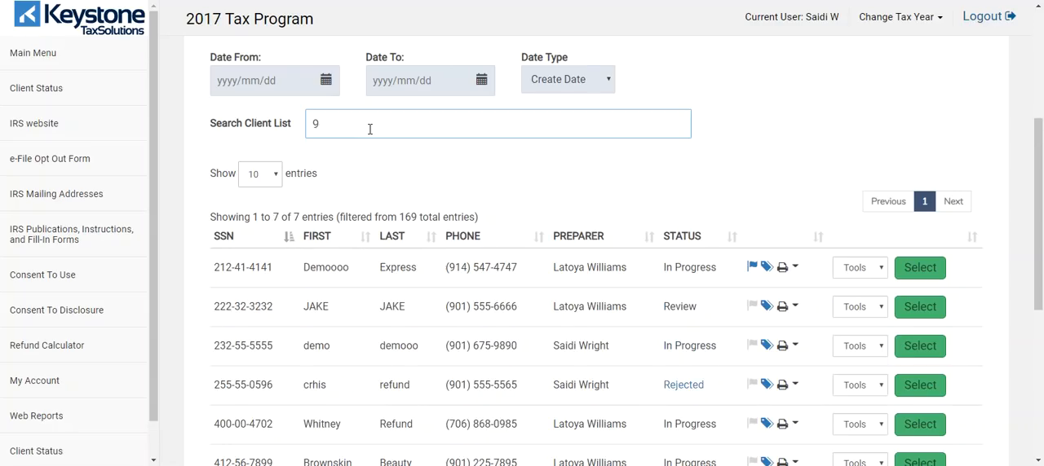
type("212")
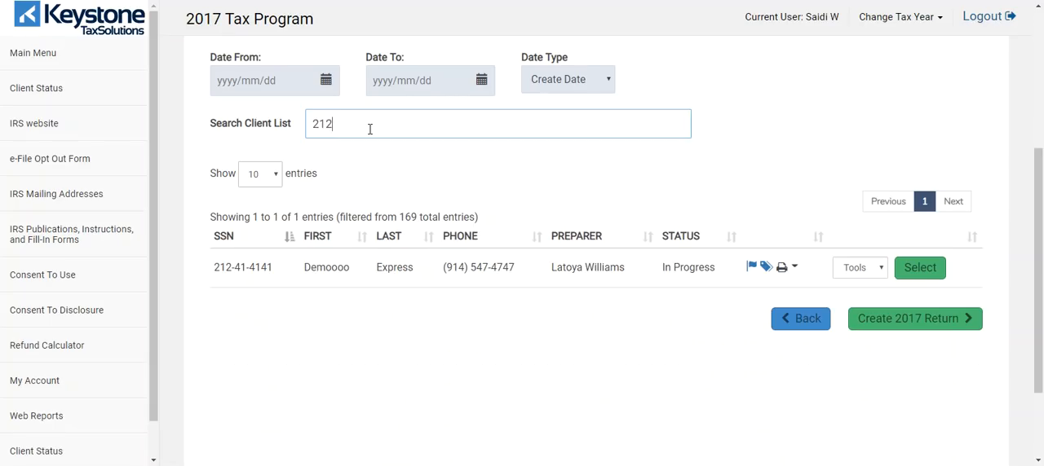
key("BackSpace")
key("BackSpace")
key("BackSpace")
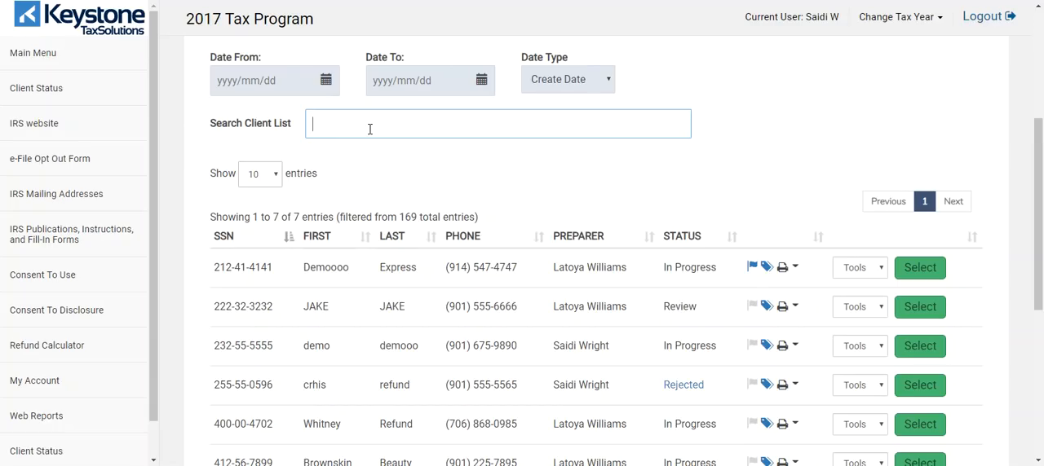
Step: Search the client list for "demo" and try both sort directions of the matching returns by SSN
type("demo")
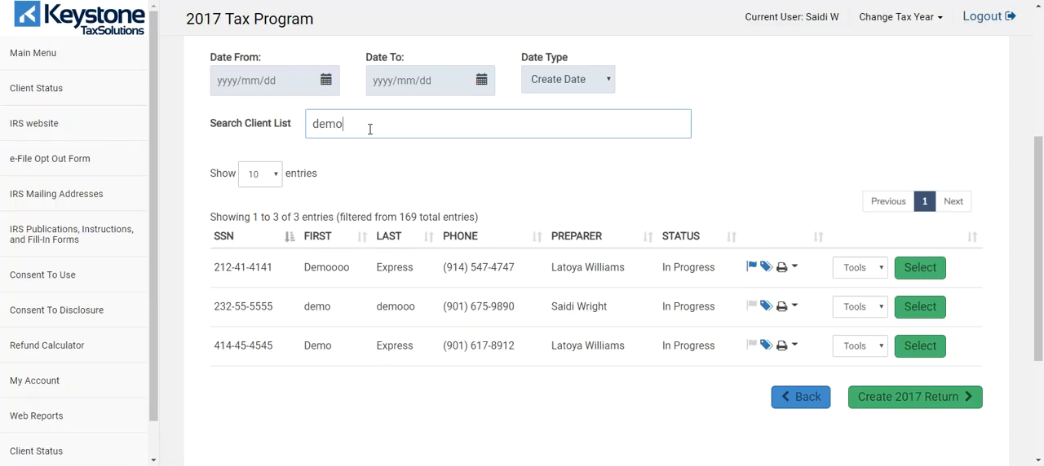
left_click(290, 244)
left_click(290, 245)
left_click(291, 245)
left_click(290, 245)
Step: Sort the matching returns by first name and by last name, trying both sort directions
left_click(364, 239)
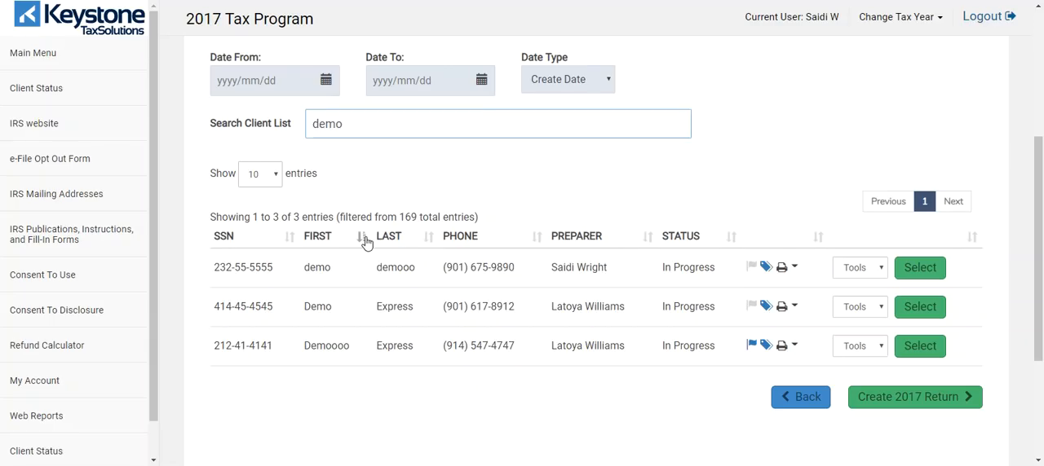
left_click(363, 240)
left_click(364, 239)
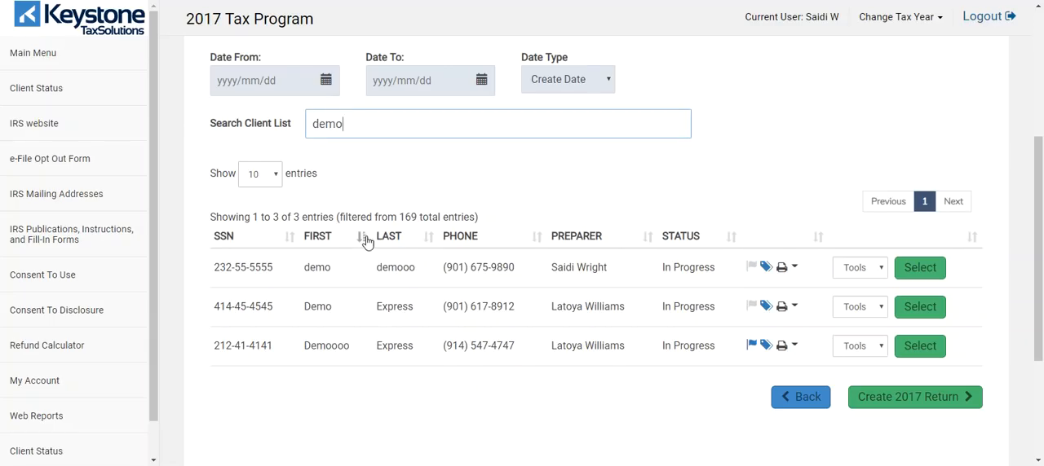
left_click(429, 239)
left_click(429, 238)
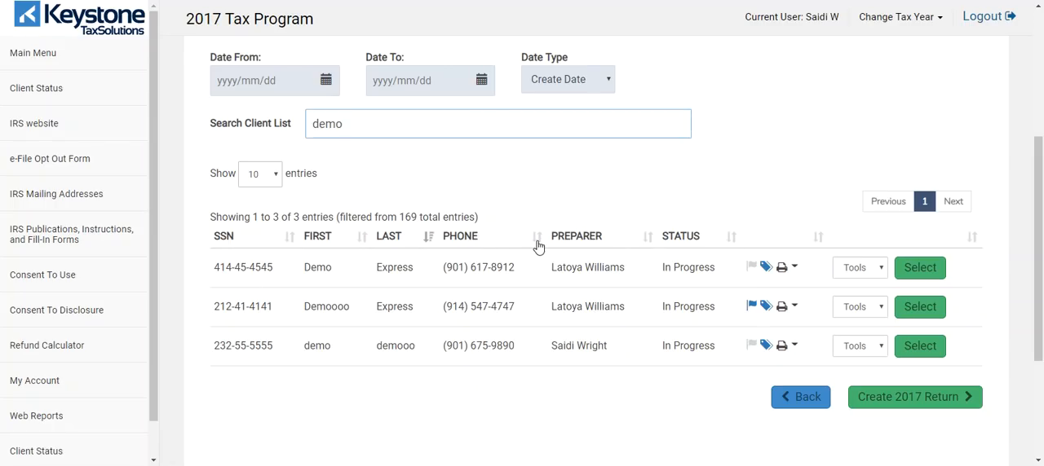
Step: Sort the matching returns by phone, by preparer and finally by status
left_click(538, 247)
left_click(537, 245)
left_click(655, 245)
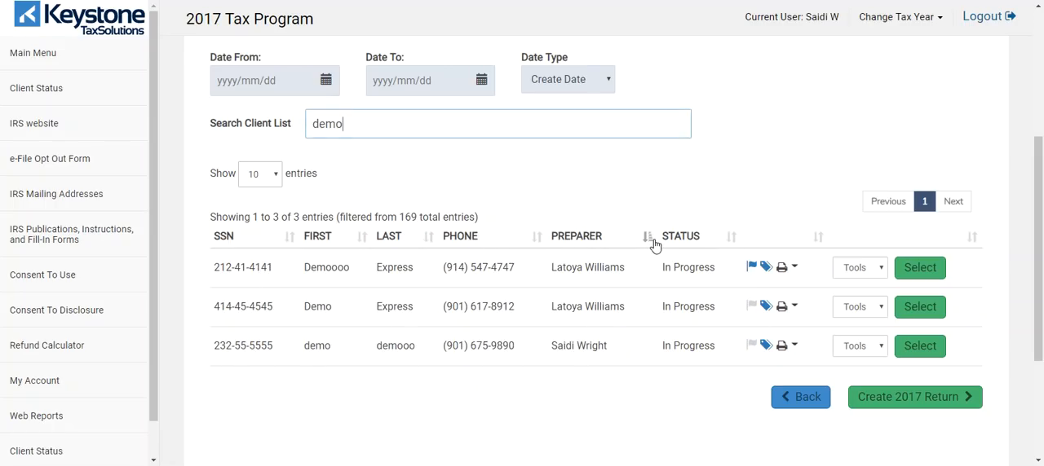
left_click(655, 246)
left_click(654, 245)
left_click(728, 239)
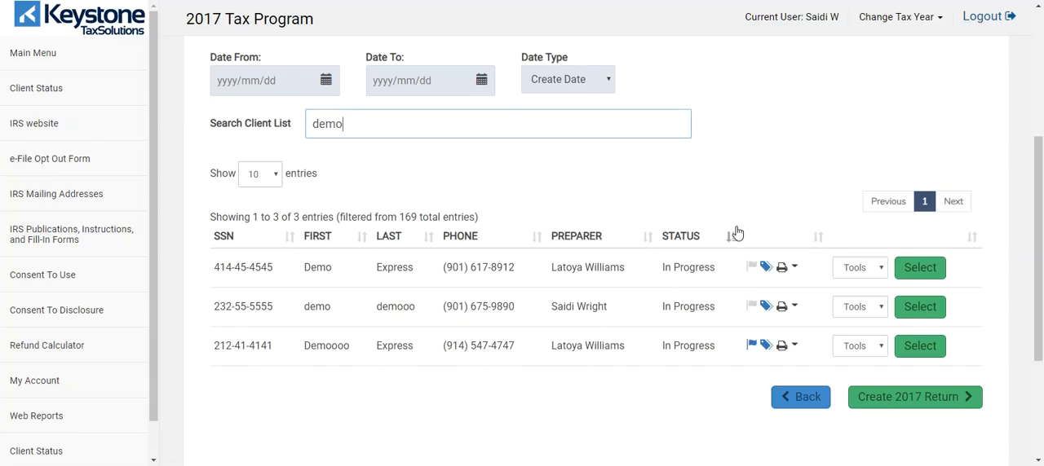
Step: Clear the "demo" search term from the client list search
key("BackSpace")
key("BackSpace")
key("BackSpace")
key("BackSpace")
scroll(365, 188, "up", 3)
scroll(477, 244, "down", 4)
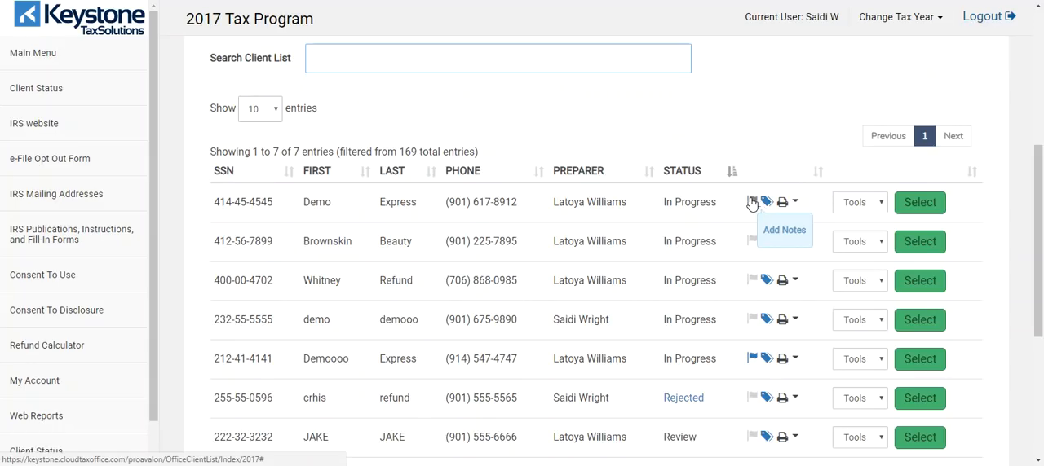
Step: Create a personal note titled "addd" with the description "add note" on the first listed return, save it and close the notes
left_click(752, 202)
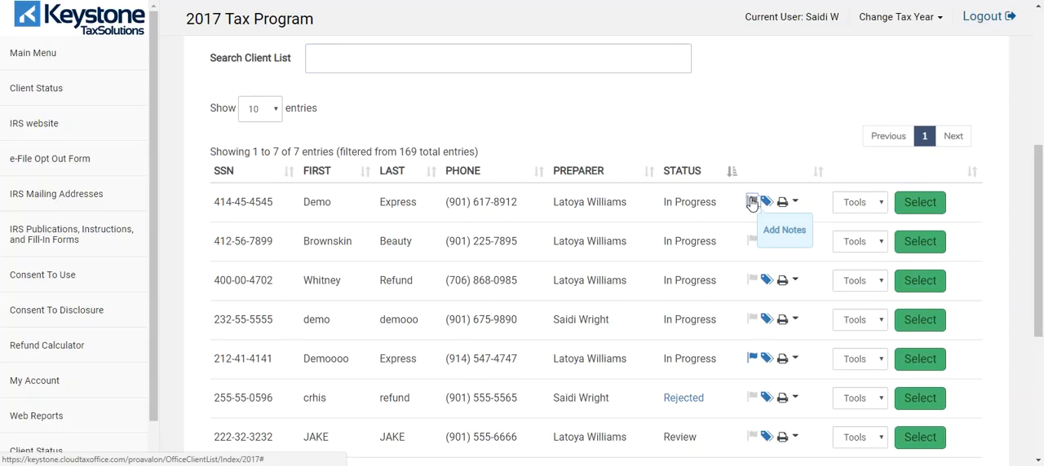
left_click(752, 202)
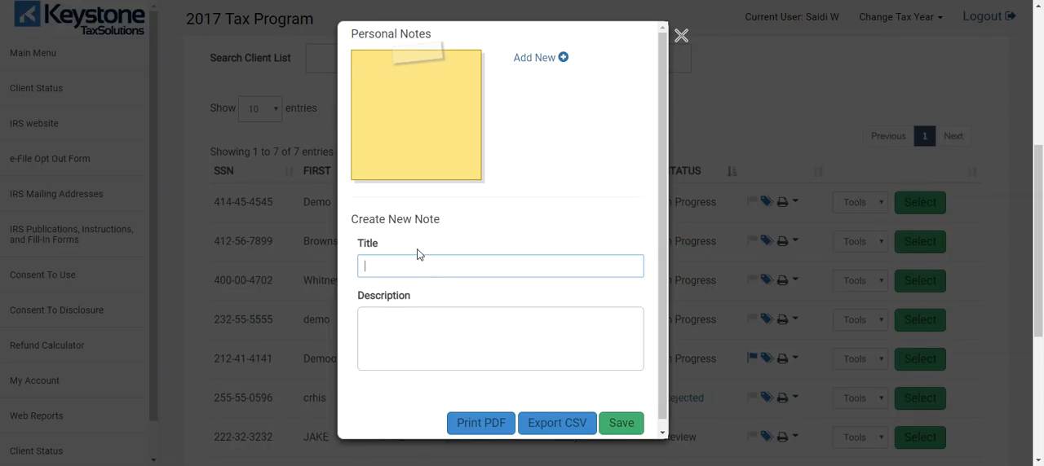
key("Tab")
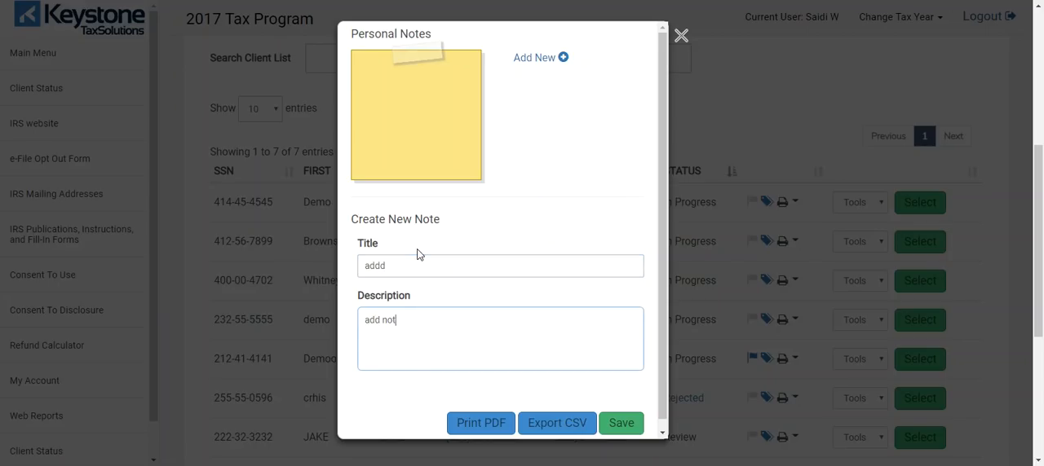
left_click(620, 425)
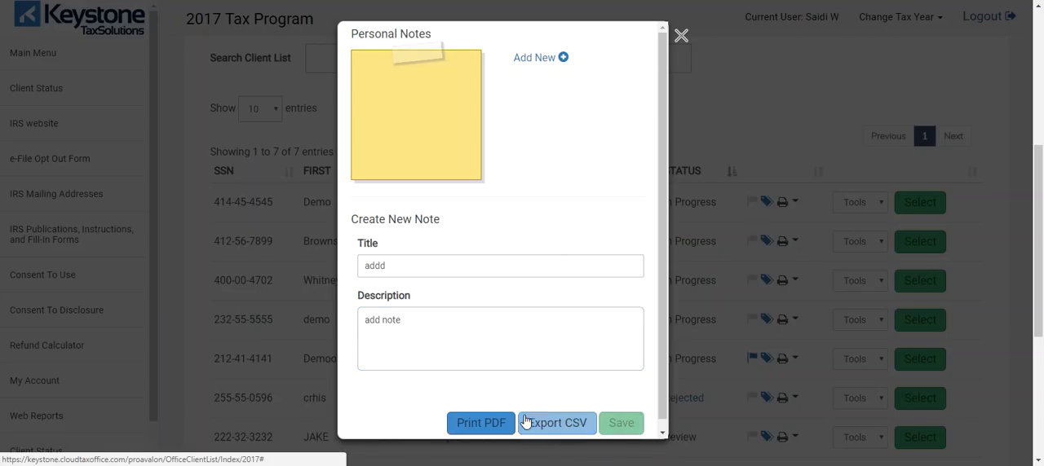
left_click(681, 36)
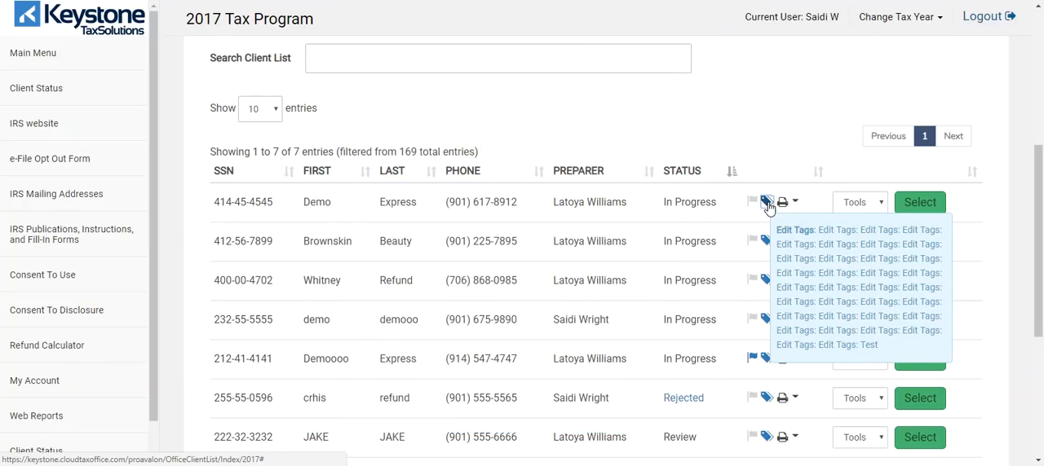
Step: Add the credit repair tag to the first listed return and save its return tags
left_click(767, 204)
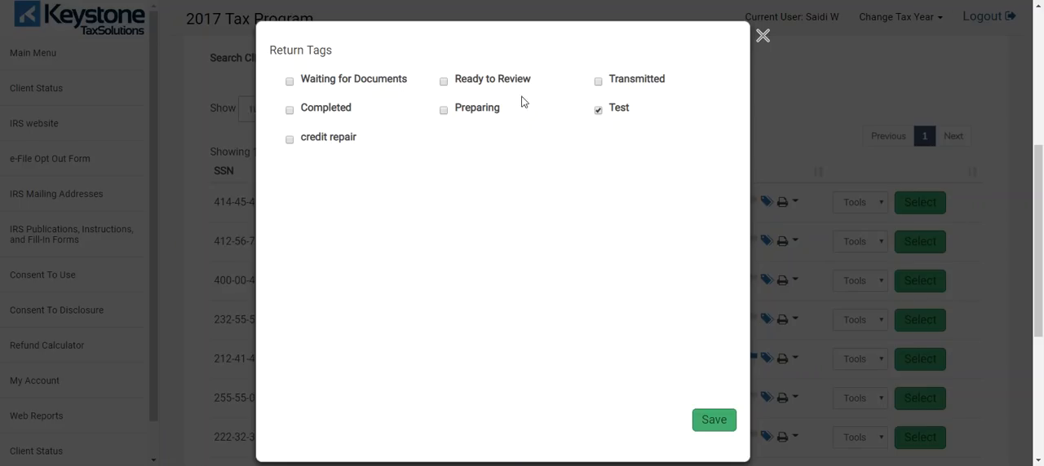
left_click(290, 140)
left_click(700, 419)
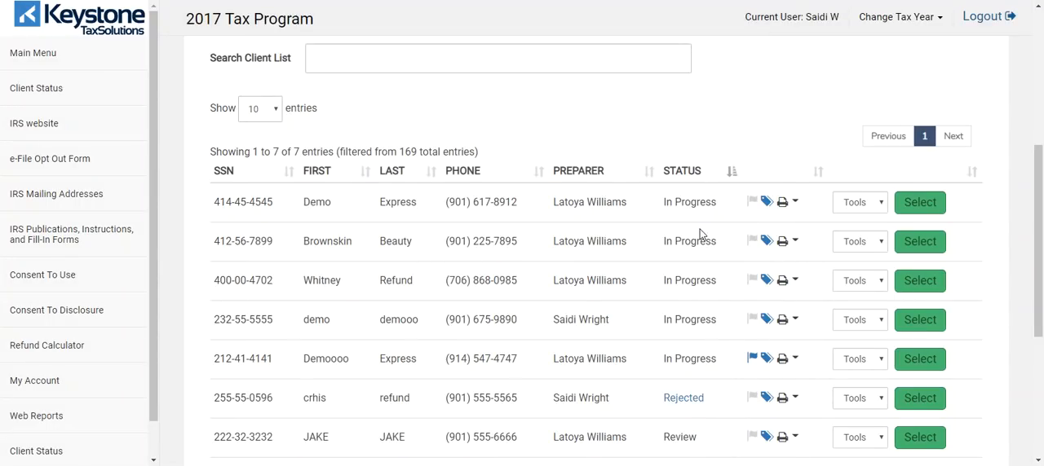
Step: View the print options of the first listed return without printing anything
left_click(795, 204)
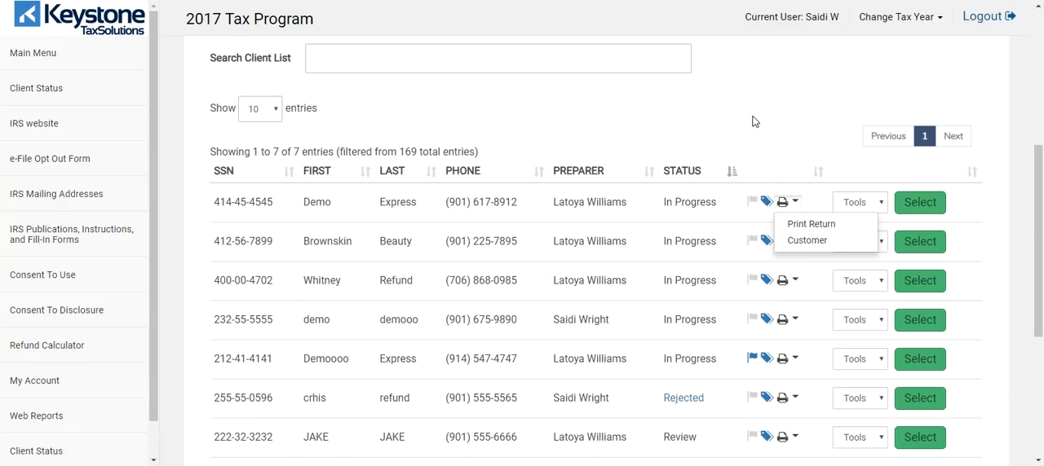
left_click(790, 189)
scroll(759, 195, "up", 3)
scroll(762, 171, "down", 3)
Step: Open the first return's Scanned Documents, look over its document upload page, and close that window
left_click(868, 205)
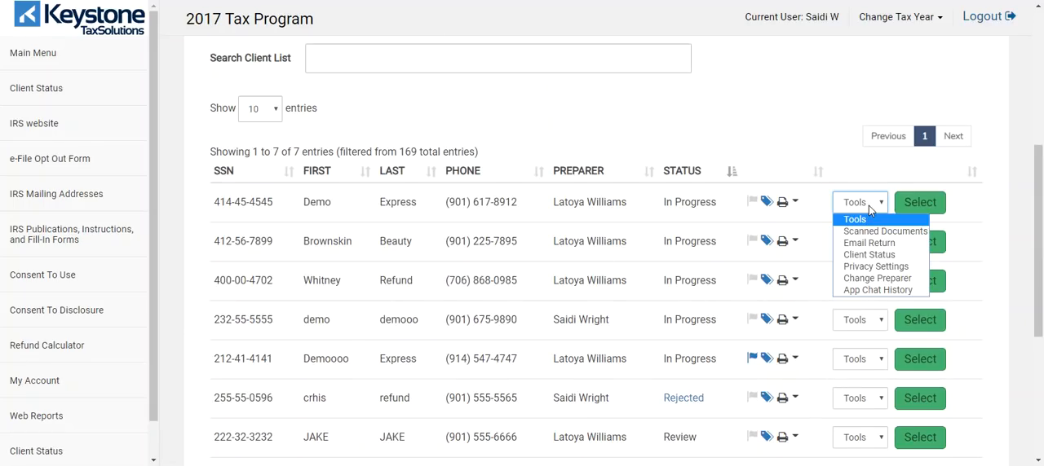
left_click(856, 237)
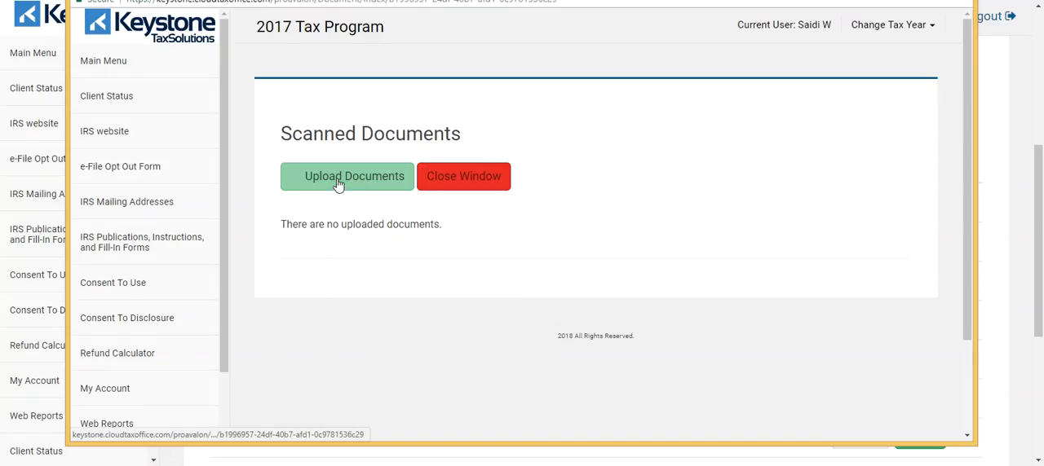
scroll(421, 228, "down", 2)
scroll(339, 86, "up", 1)
left_click(350, 111)
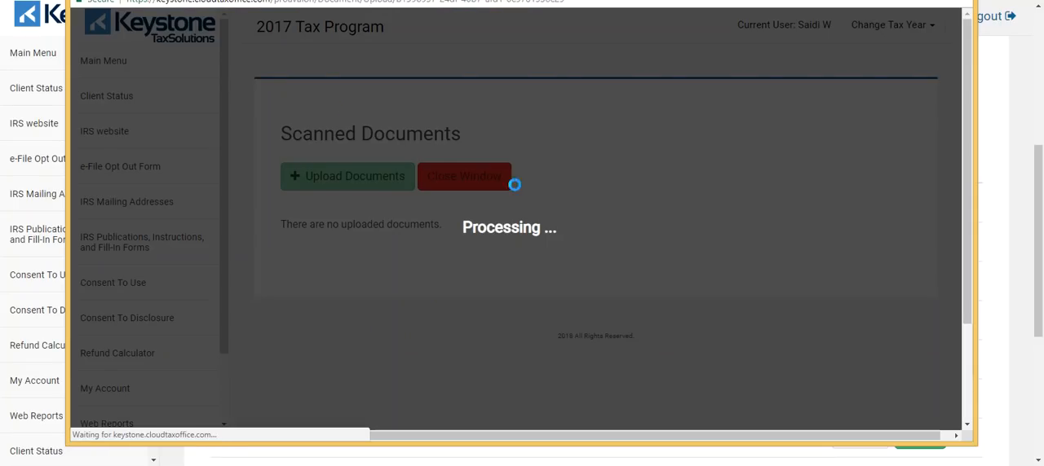
scroll(601, 214, "down", 3)
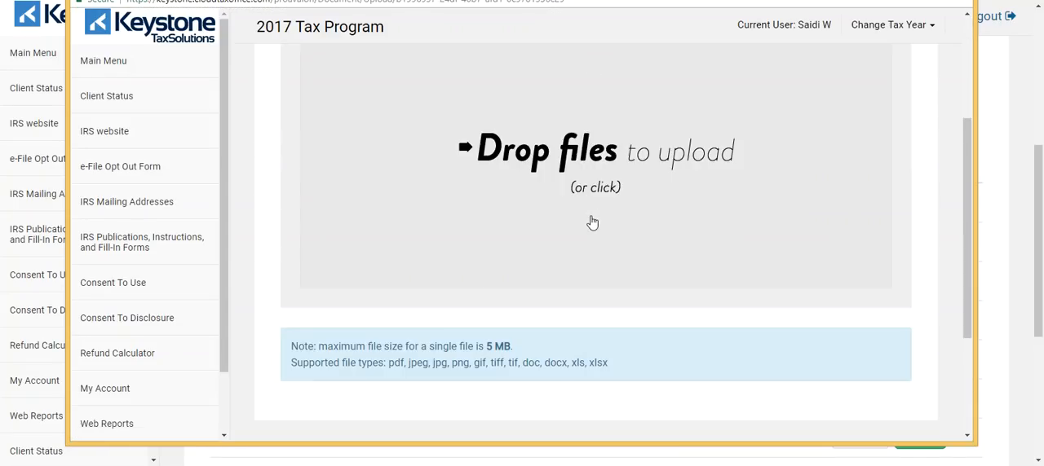
scroll(595, 244, "up", 3)
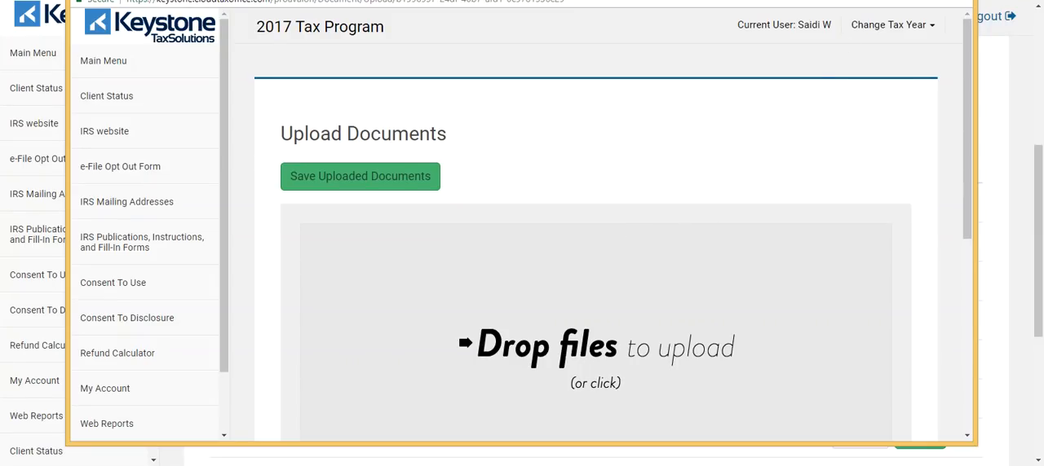
left_click(958, 0)
Step: Open the Email Return form for the first listed return, look it over, and return to the client list
left_click(878, 203)
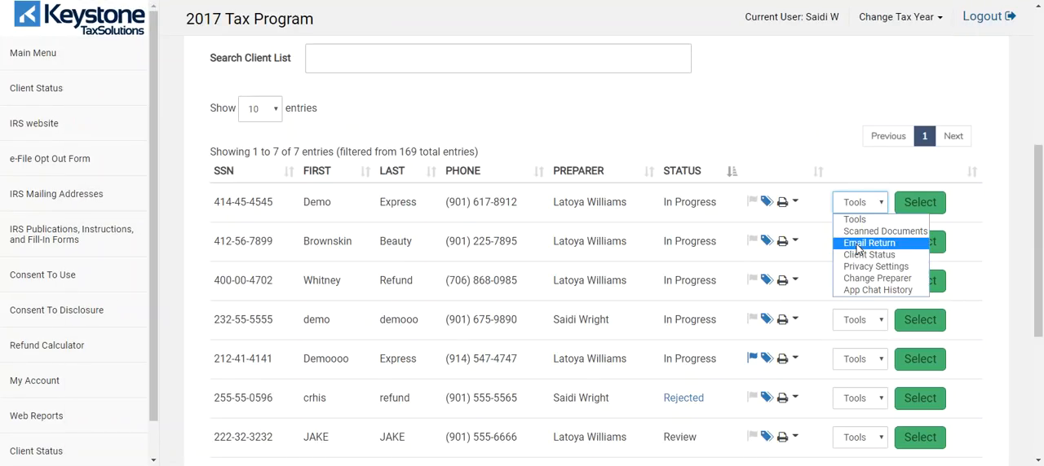
left_click(857, 243)
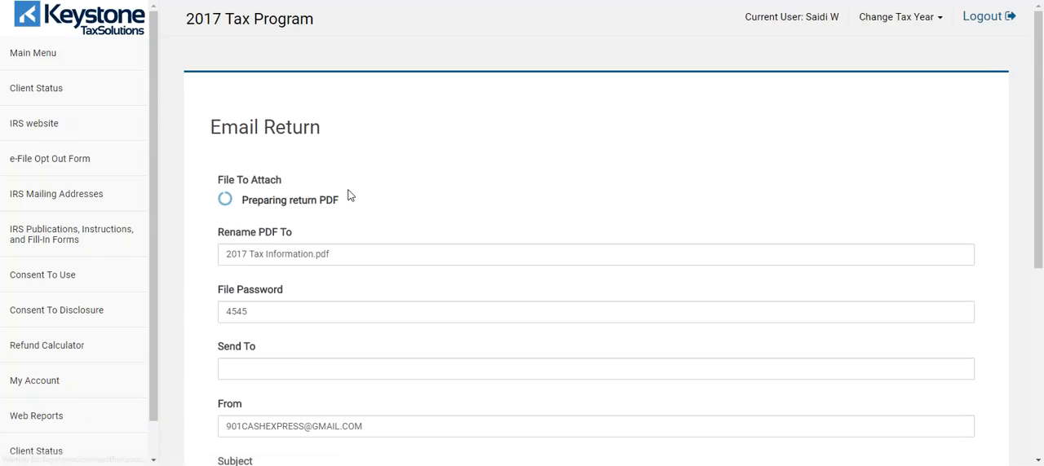
key("alt+Left")
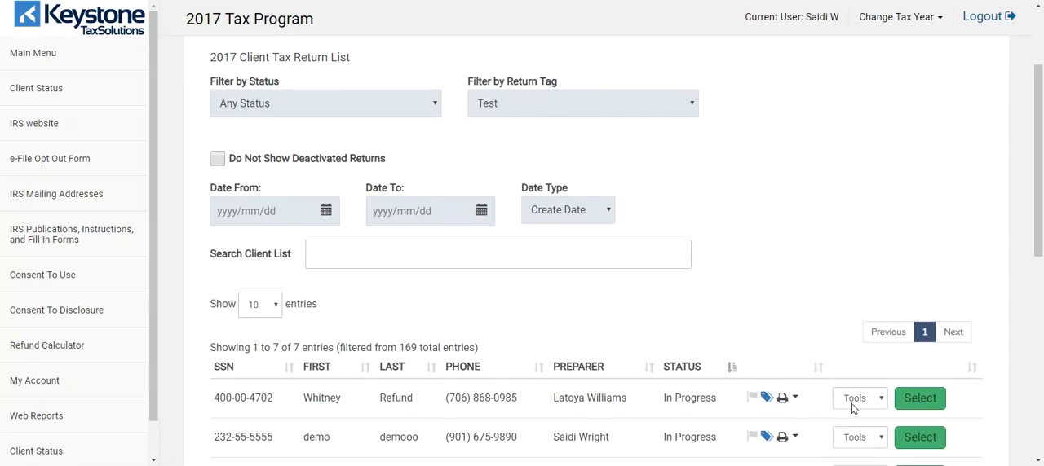
Step: Review the tools available for the first listed return and open the Client Status page of the rejected return
left_click(853, 400)
scroll(704, 289, "down", 3)
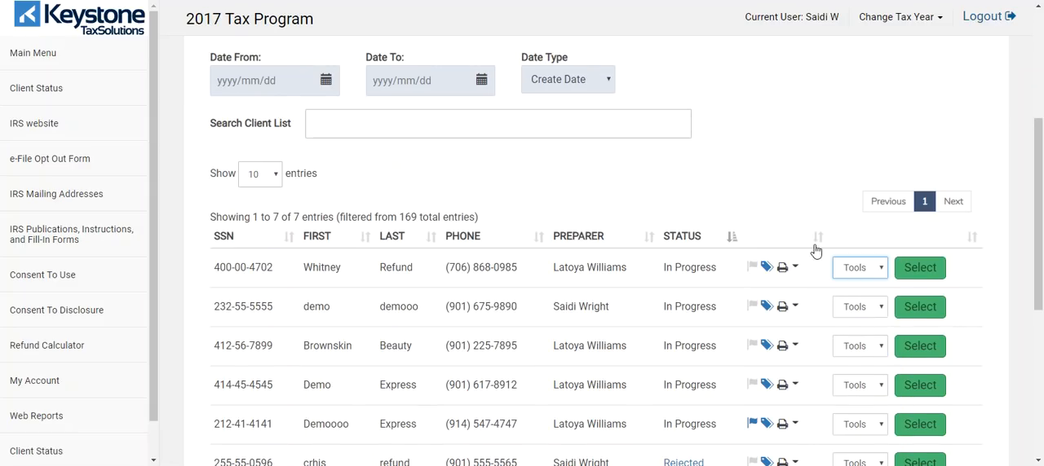
left_click(853, 271)
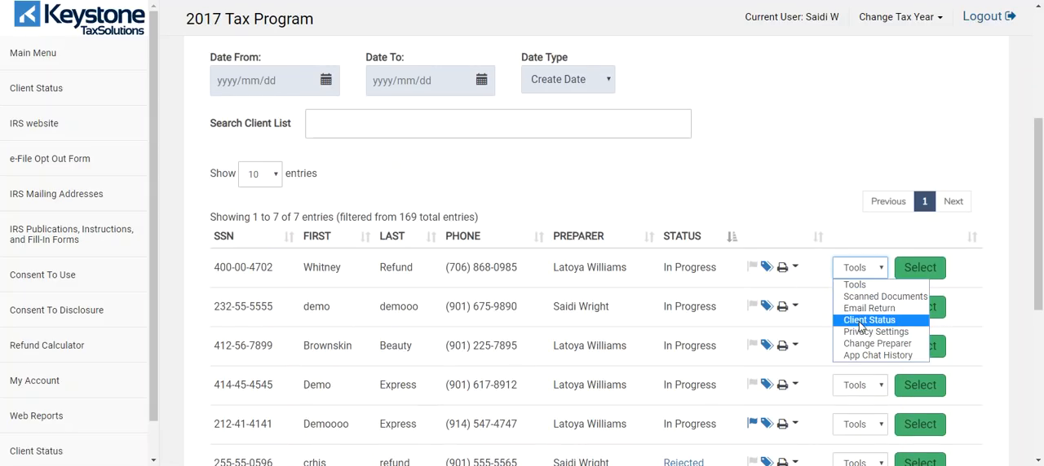
left_click(783, 188)
scroll(695, 358, "down", 3)
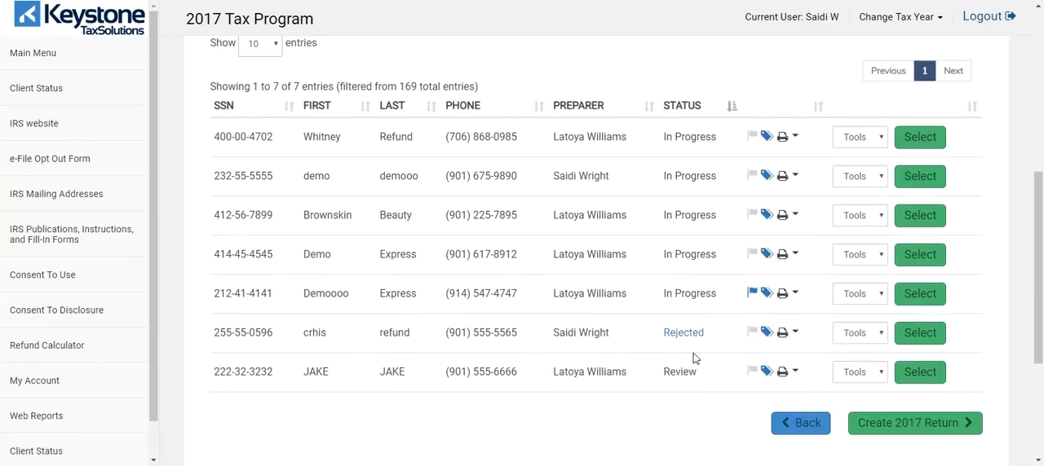
left_click(871, 337)
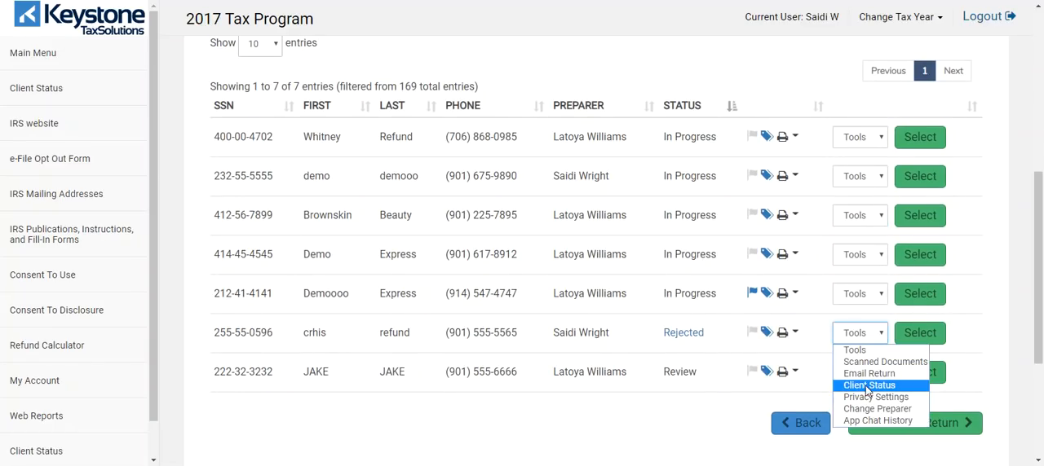
left_click(865, 385)
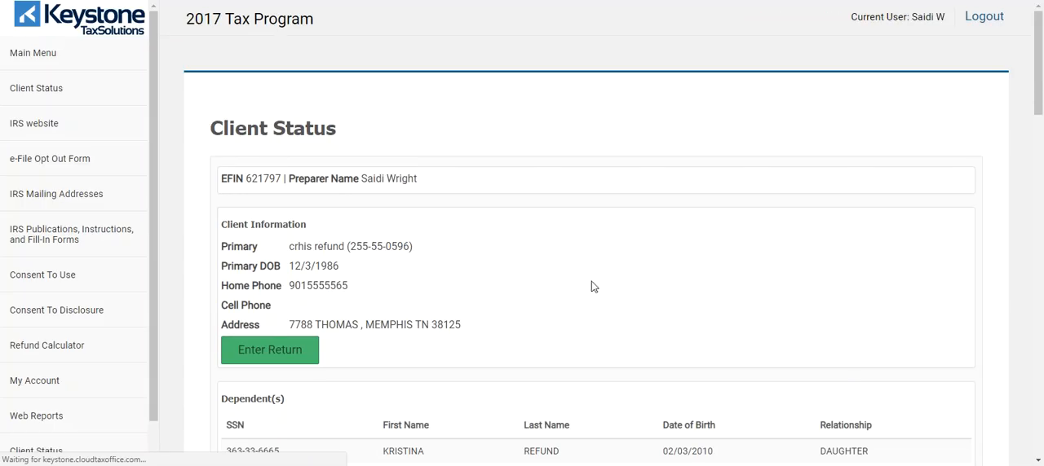
Step: Examine the rejected return's Client Status page, including its client, dependent, federal, fee, transmission and return log details
scroll(522, 246, "down", 5)
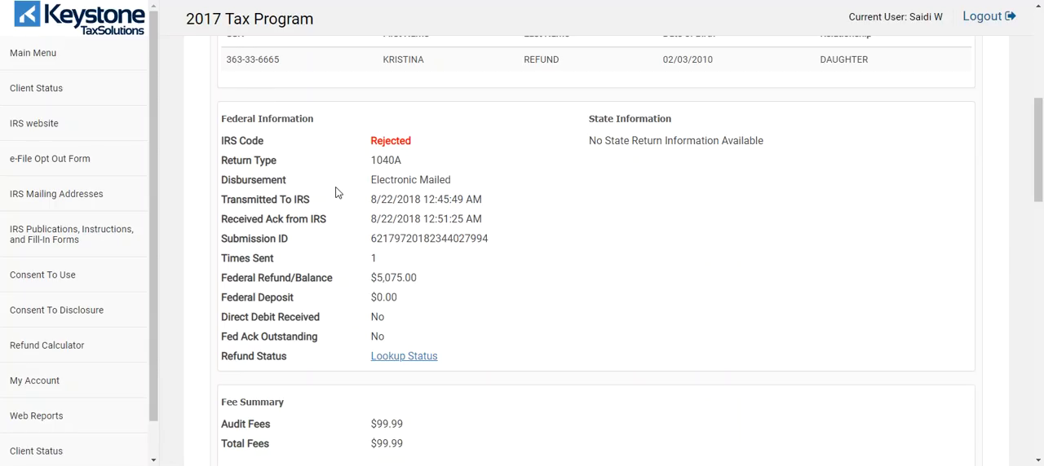
scroll(531, 295, "down", 10)
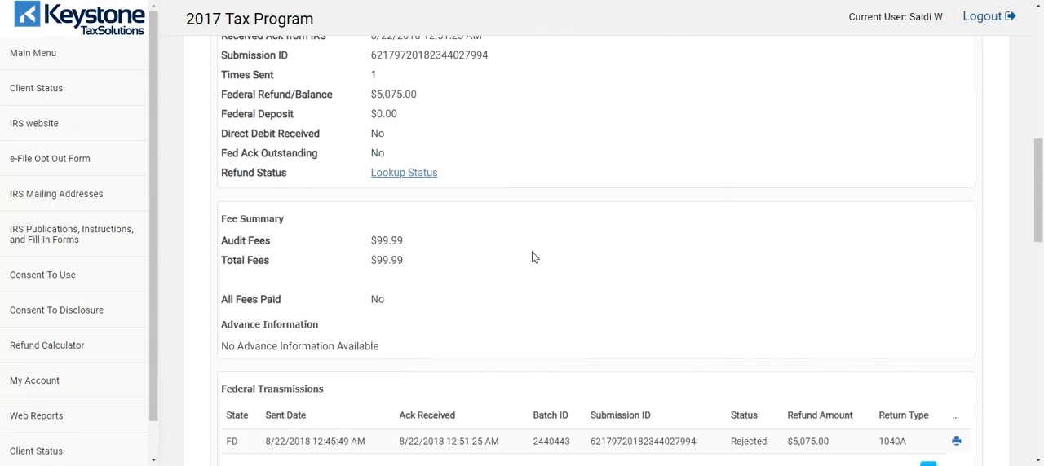
scroll(485, 224, "down", 5)
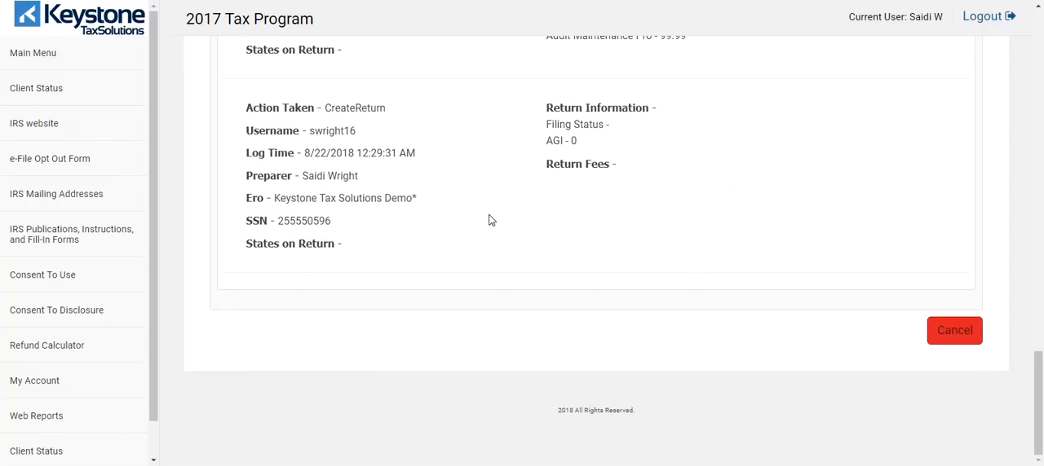
scroll(527, 298, "up", 10)
scroll(604, 257, "up", 5)
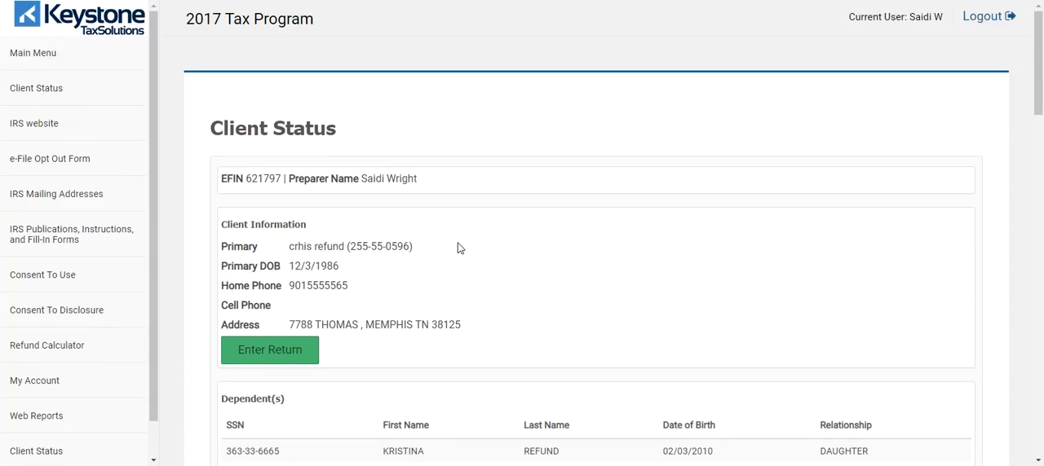
scroll(427, 227, "down", 2)
scroll(298, 195, "up", 2)
scroll(494, 275, "down", 3)
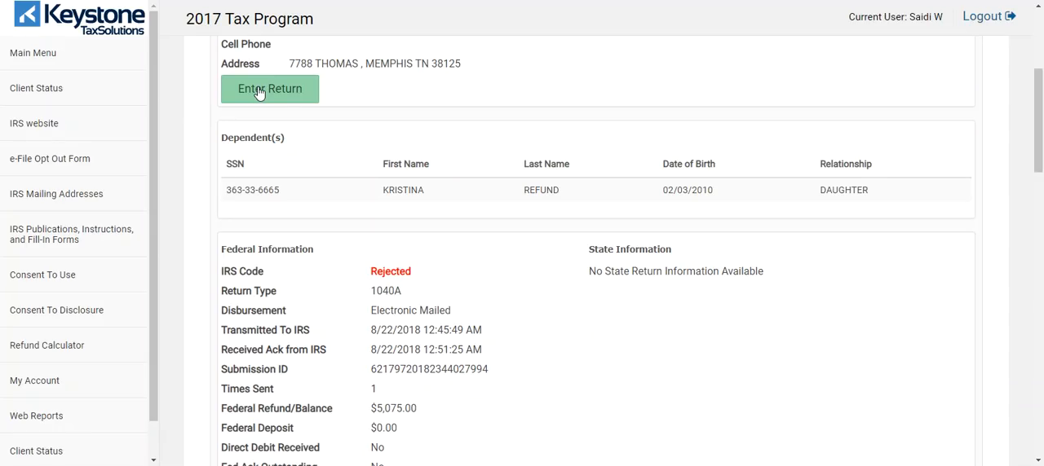
scroll(396, 144, "down", 3)
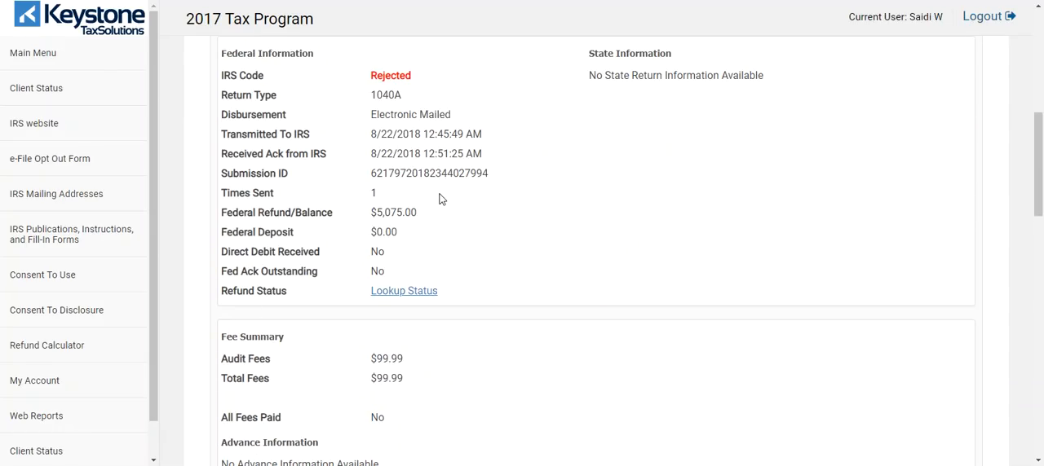
Step: Look up the rejected return's refund status on the IRS site, dismiss the authorized-use notice, and close that window
left_click(400, 293)
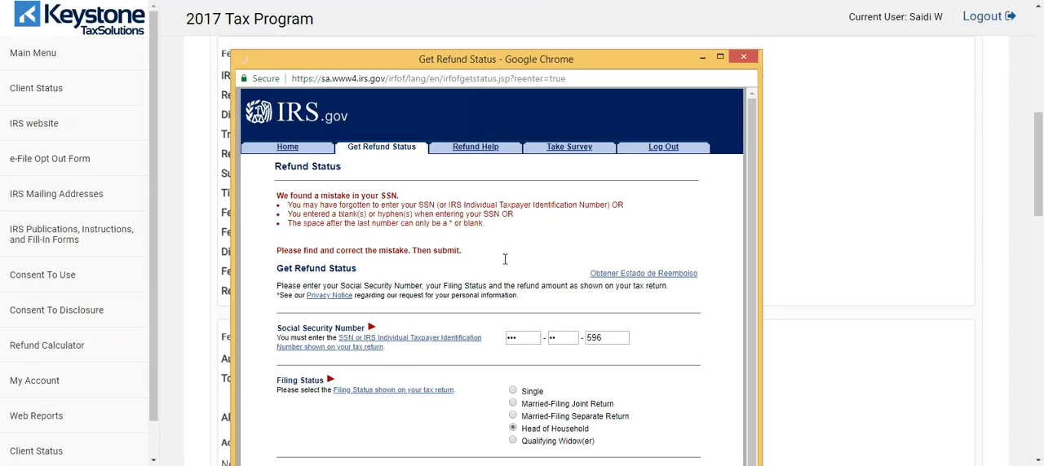
scroll(534, 259, "down", 1)
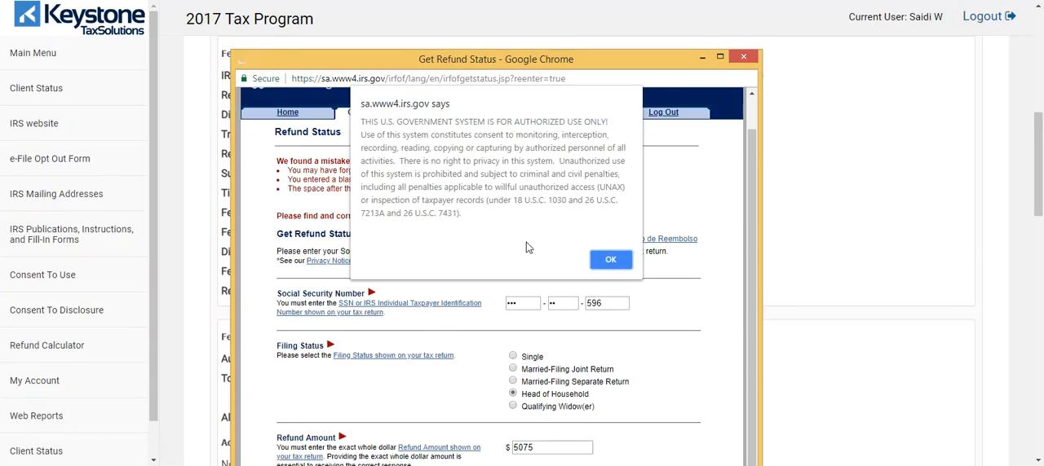
left_click(610, 259)
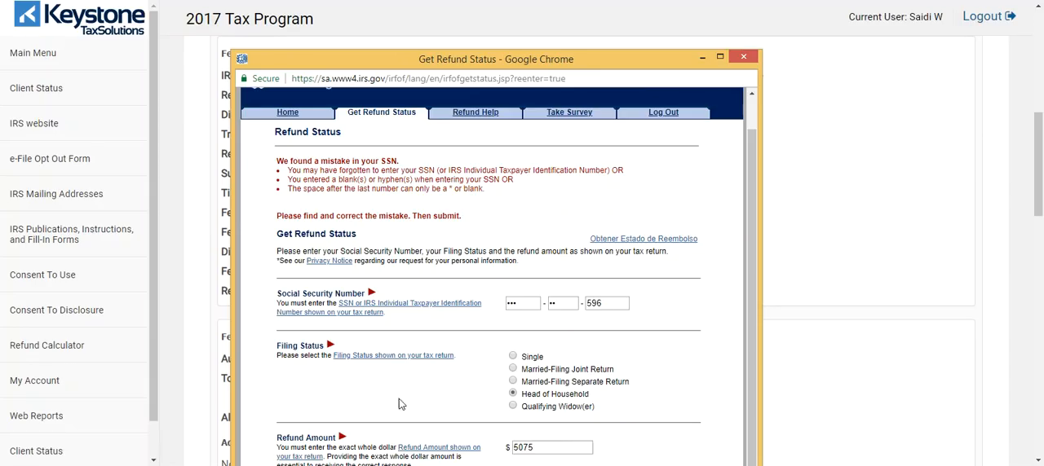
left_click_drag(530, 59, 522, 19)
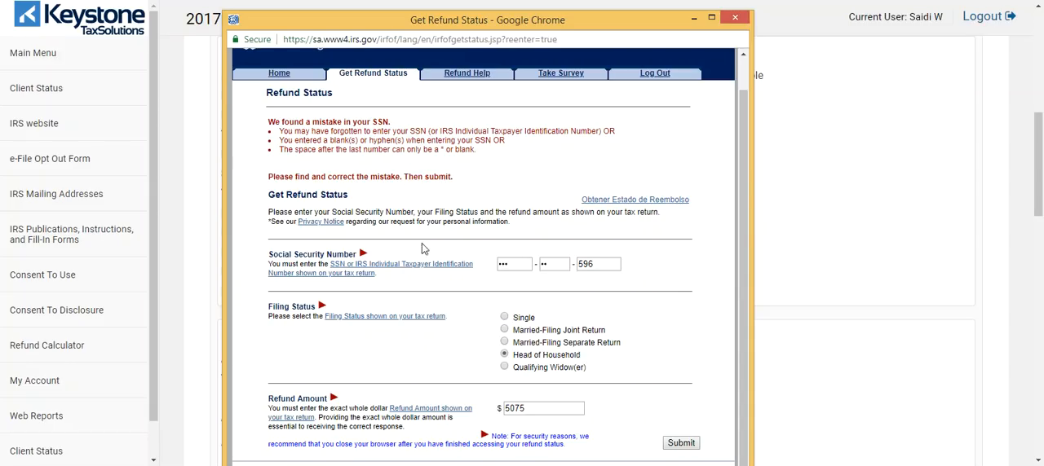
left_click(741, 19)
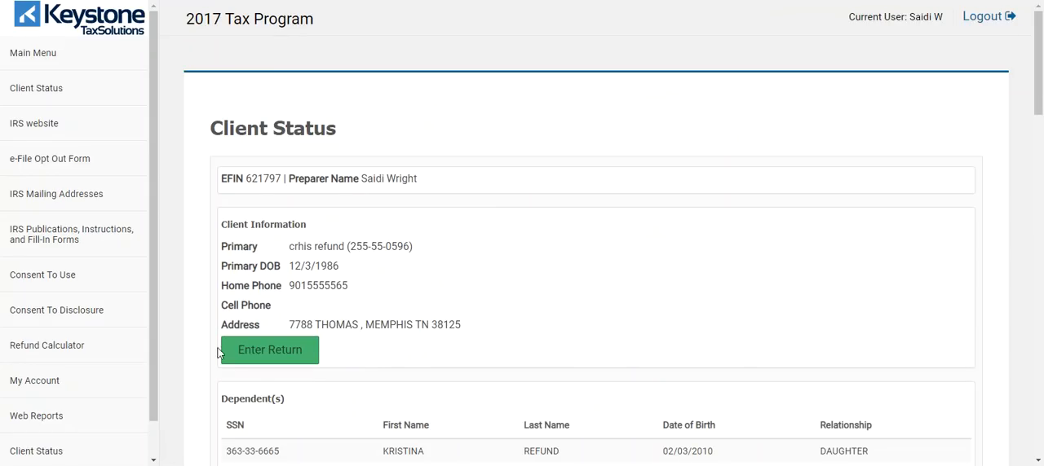
Step: Leave the Client Status page by cancelling at its end, returning to the office client list
scroll(616, 220, "down", 3)
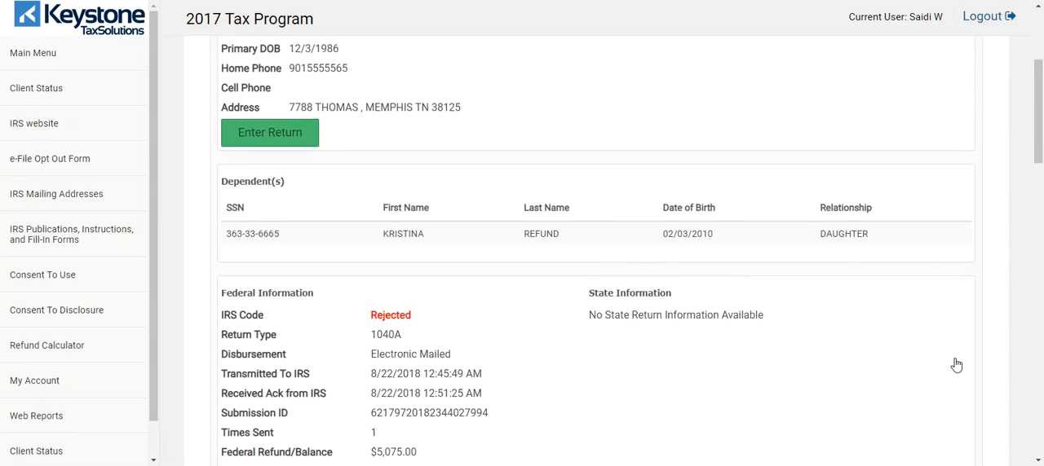
scroll(616, 220, "down", 15)
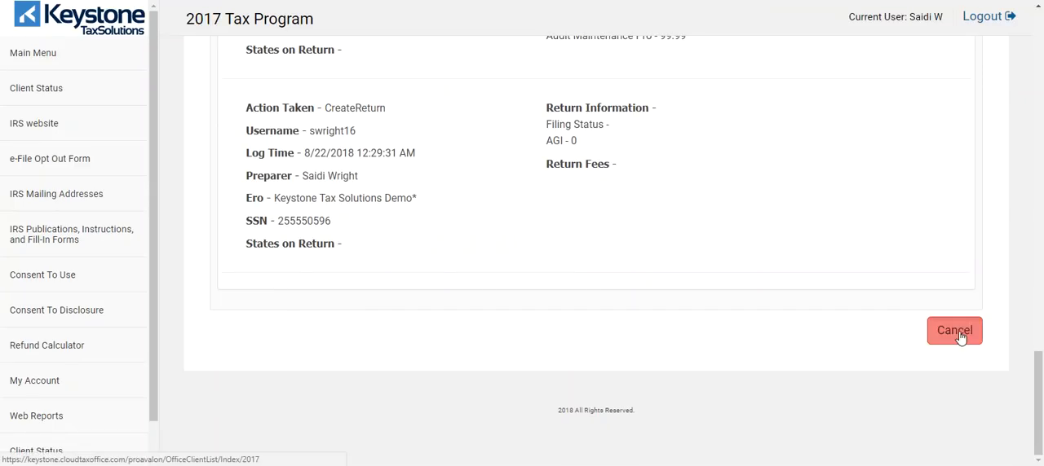
left_click(954, 331)
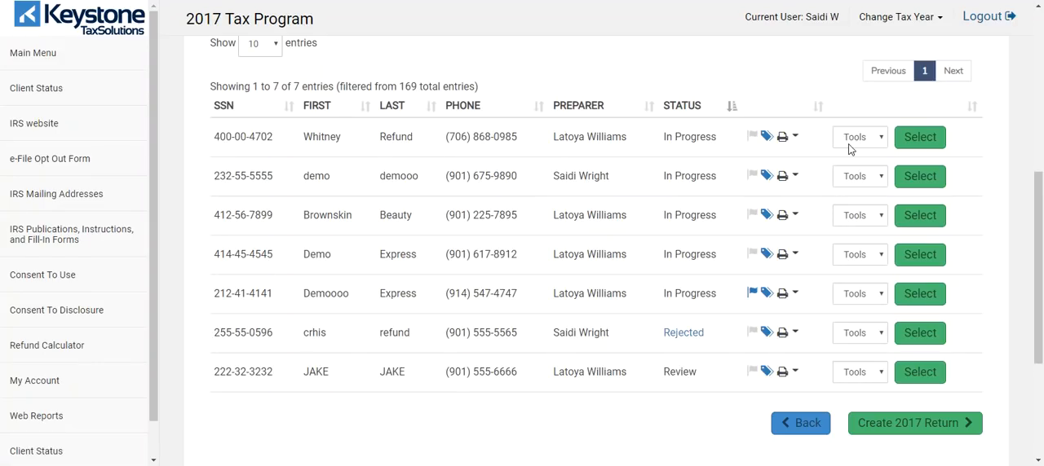
Step: View the App Chat History of the first listed return and close it
left_click(882, 139)
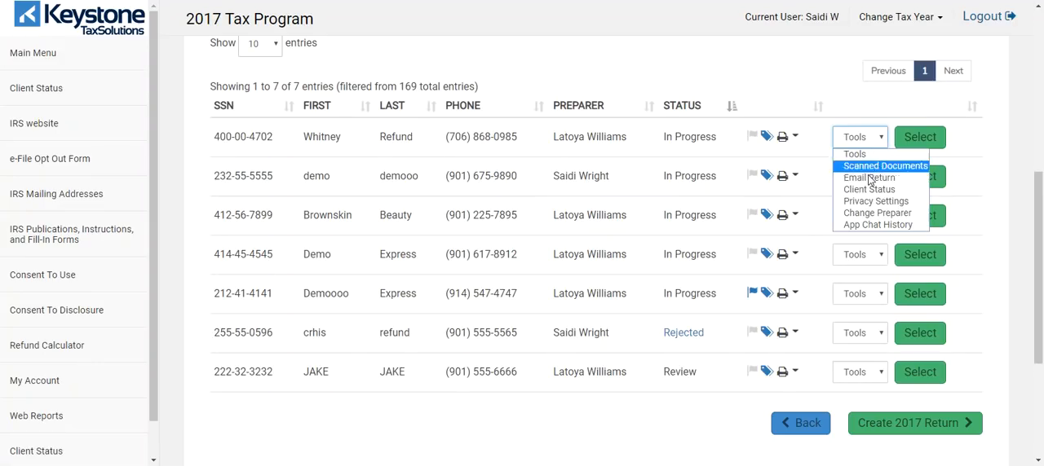
left_click(861, 226)
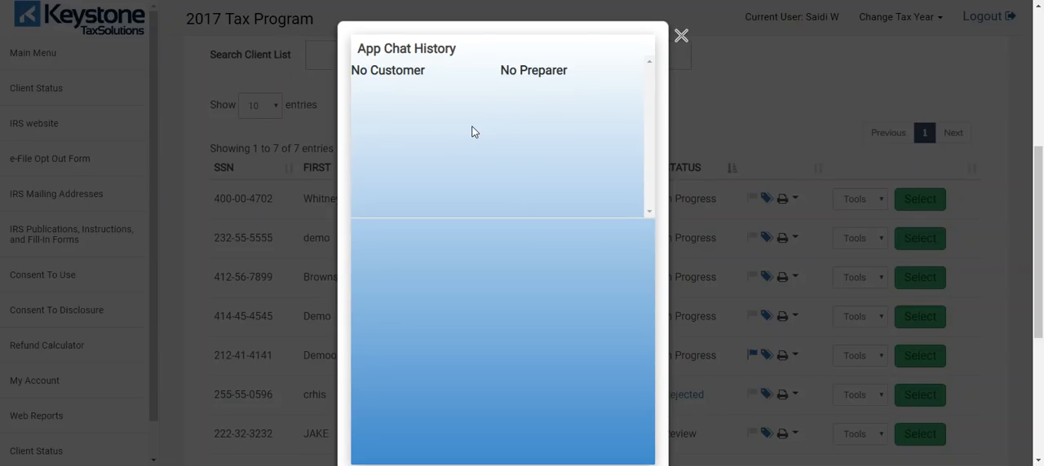
left_click(680, 38)
Step: Look over the office client list and its filters, and open the first listed return
scroll(741, 135, "up", 4)
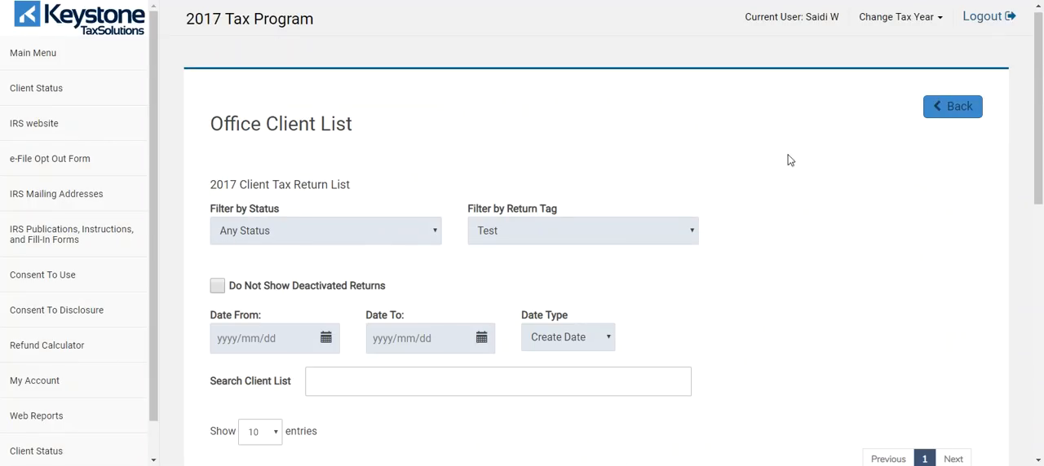
scroll(773, 153, "down", 3)
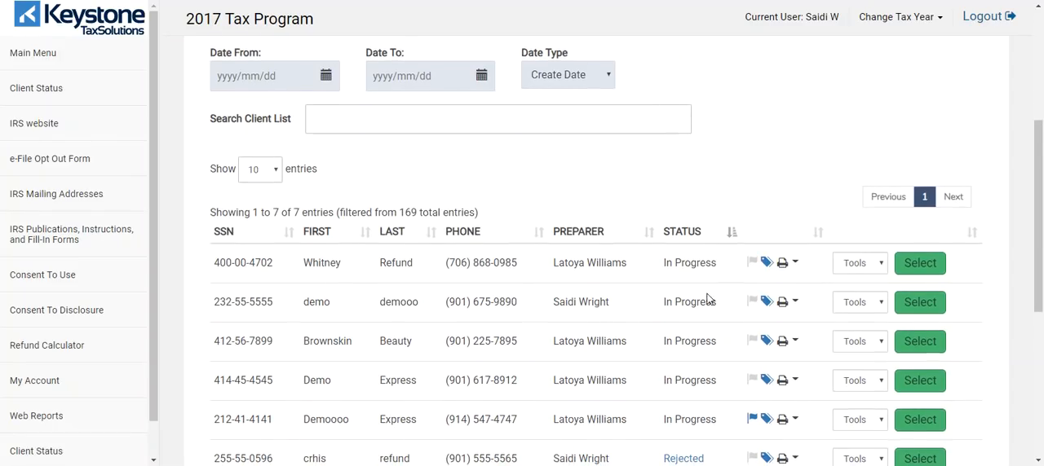
scroll(693, 350, "down", 1)
scroll(815, 326, "up", 2)
left_click(915, 336)
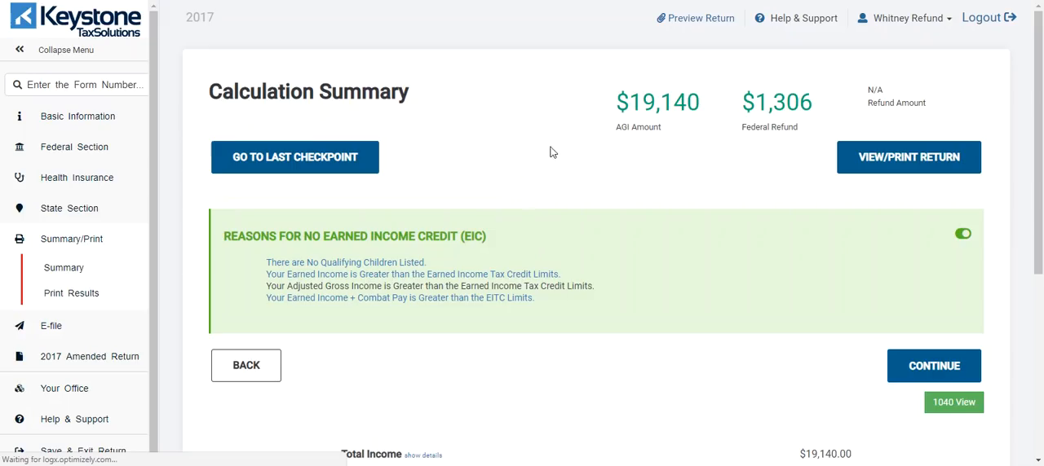
Step: Look over the Calculation Summary, and collapse and re-expand the return's navigation menu
scroll(617, 131, "down", 1)
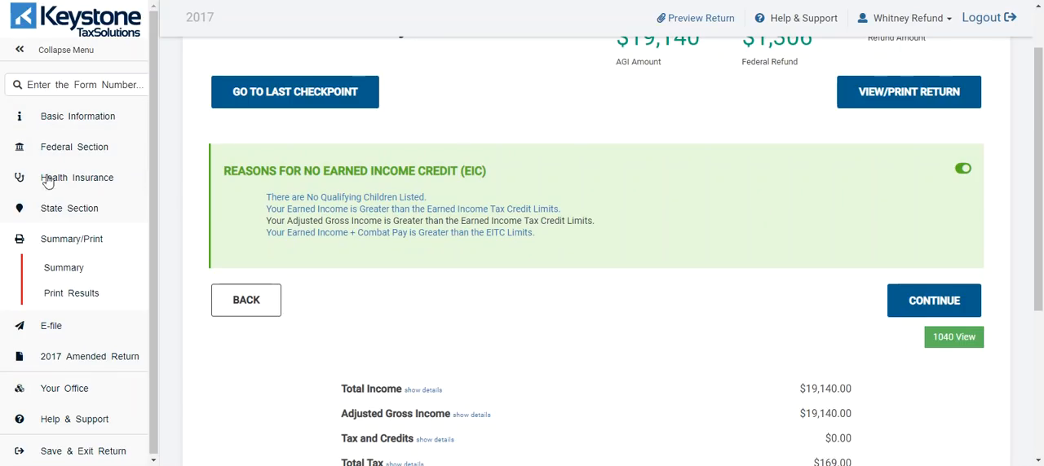
left_click(20, 52)
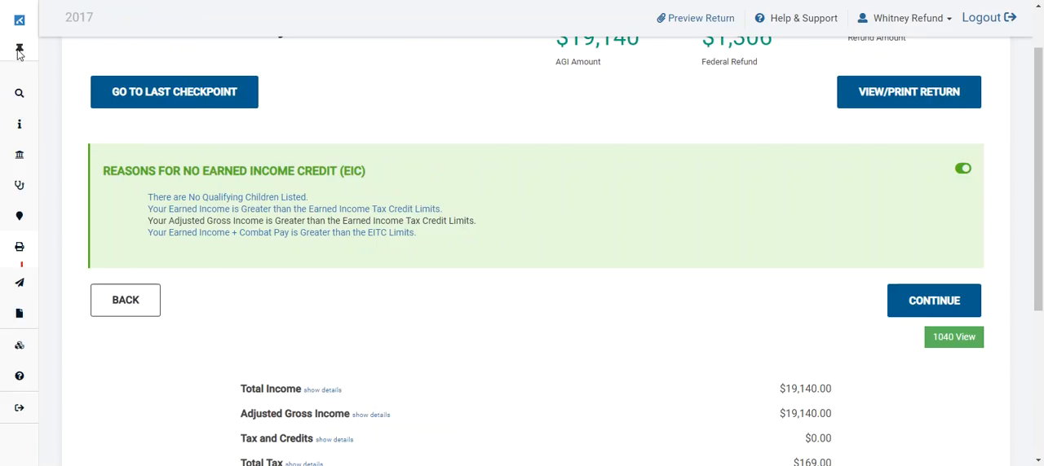
left_click(20, 52)
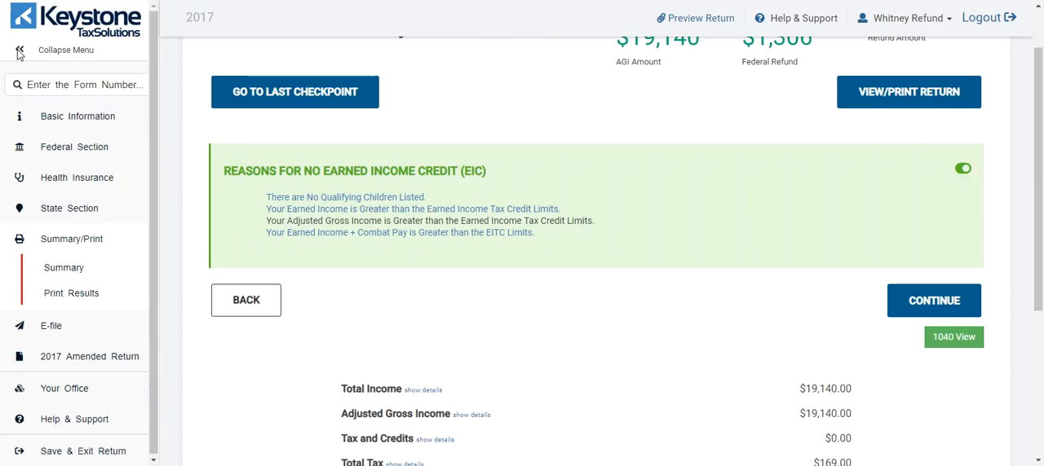
Step: Try the return's form search with "w", "sch" and "child", clearing each term without opening a form
left_click(45, 86)
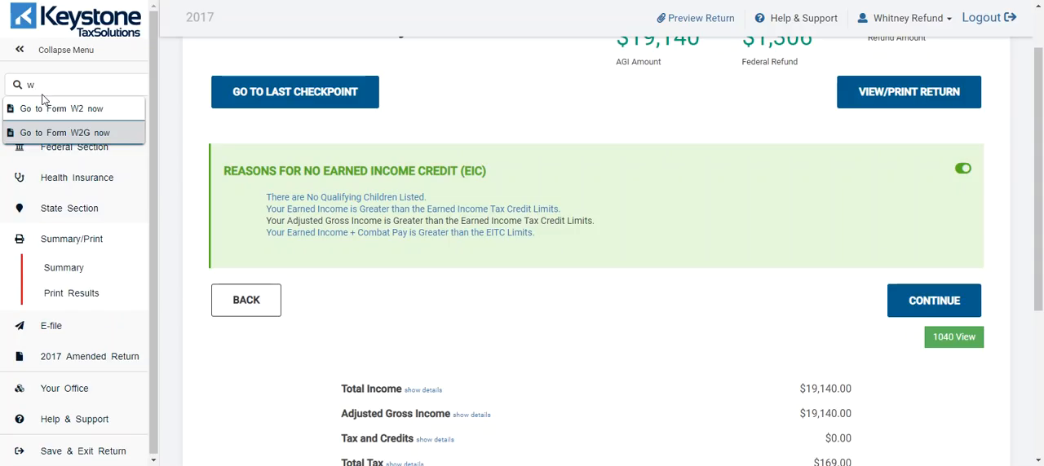
key("BackSpace")
type("sch")
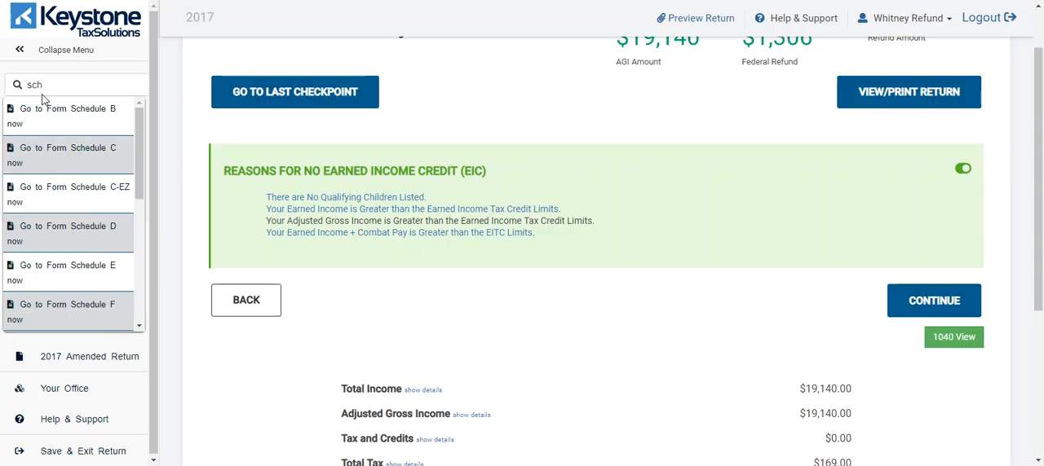
key("BackSpace")
key("BackSpace")
key("BackSpace")
type("chi")
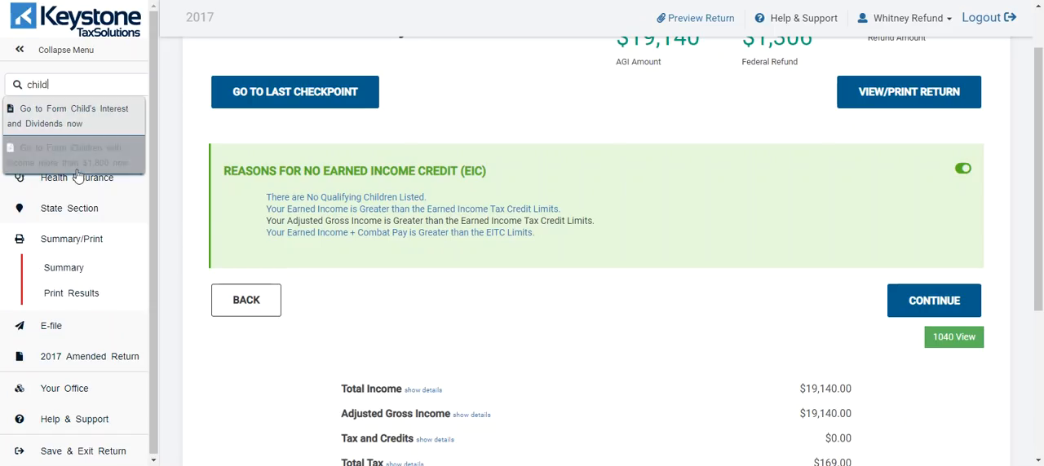
type("ld")
key("BackSpace")
key("BackSpace")
key("BackSpace")
key("BackSpace")
key("BackSpace")
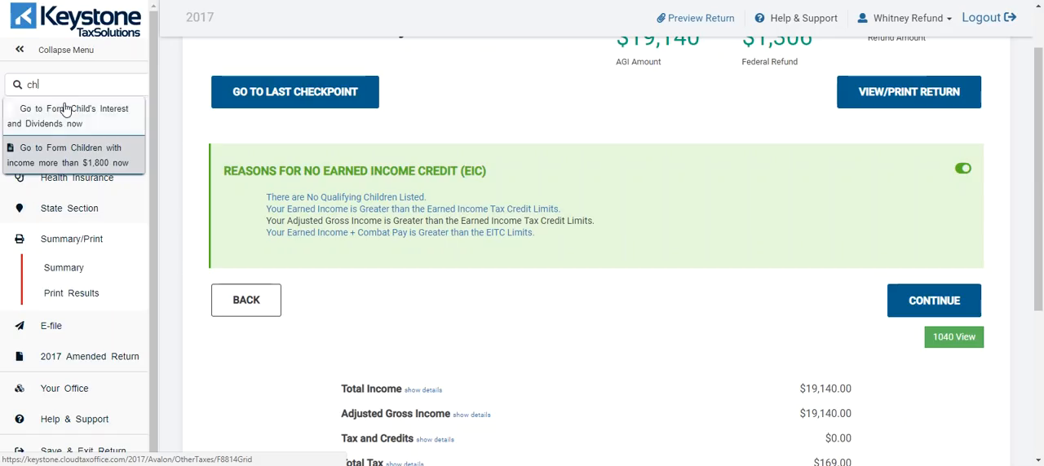
Step: Search the return's forms for "educa" and "1099", and dismiss the suggestions without opening a form
type("educa")
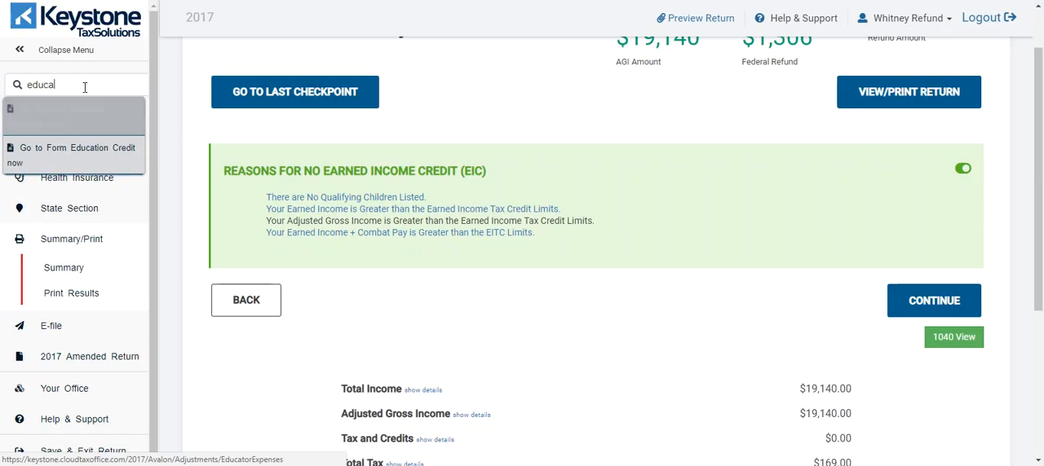
key("BackSpace")
key("BackSpace")
key("BackSpace")
key("BackSpace")
key("BackSpace")
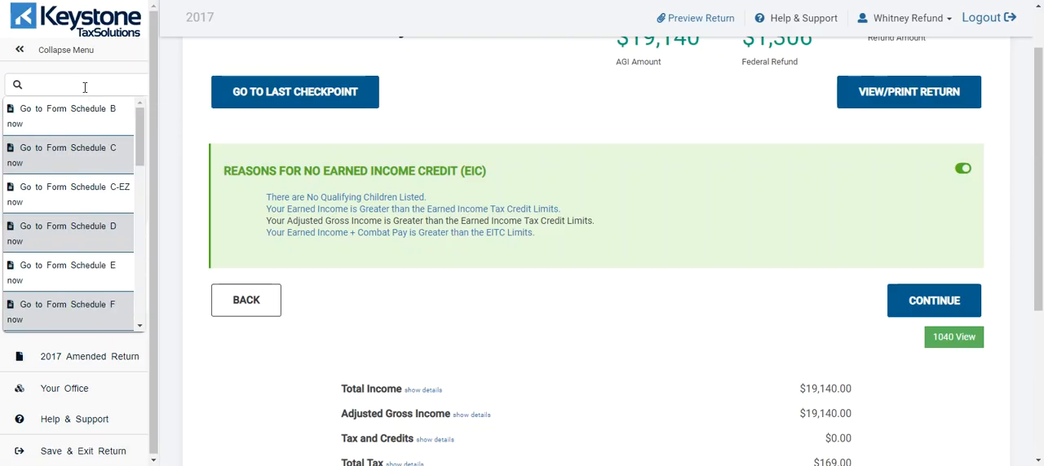
type("1099")
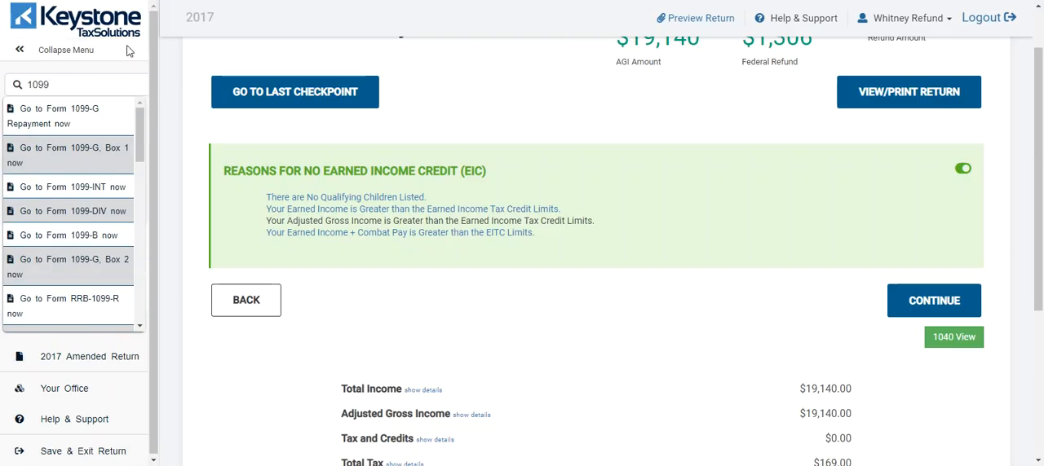
left_click(161, 62)
Step: View the Basic Information section, and preview the Federal Section's guided income entry before going back to the income choice
left_click(73, 119)
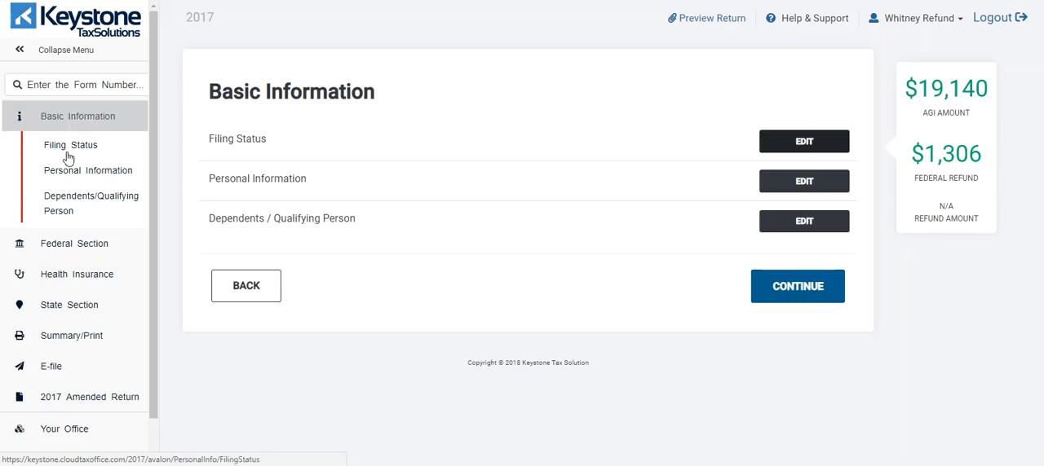
left_click(53, 243)
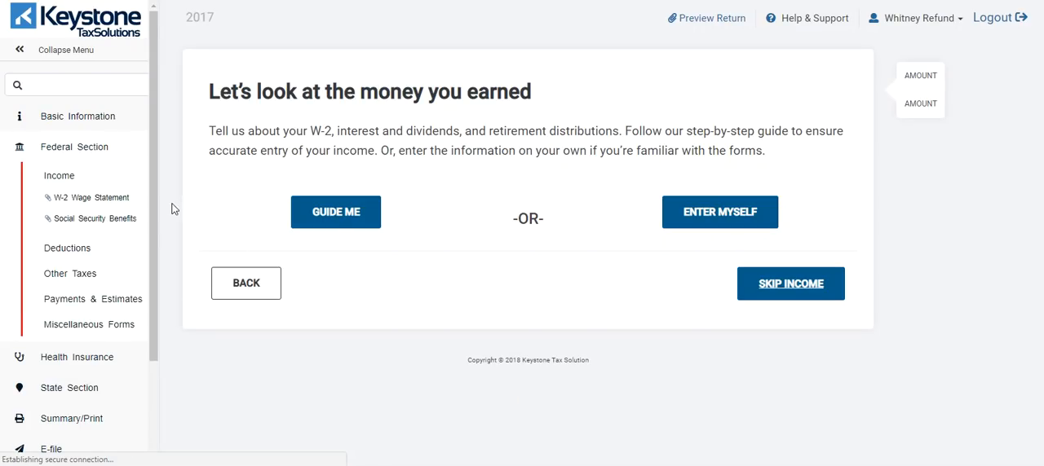
left_click(337, 216)
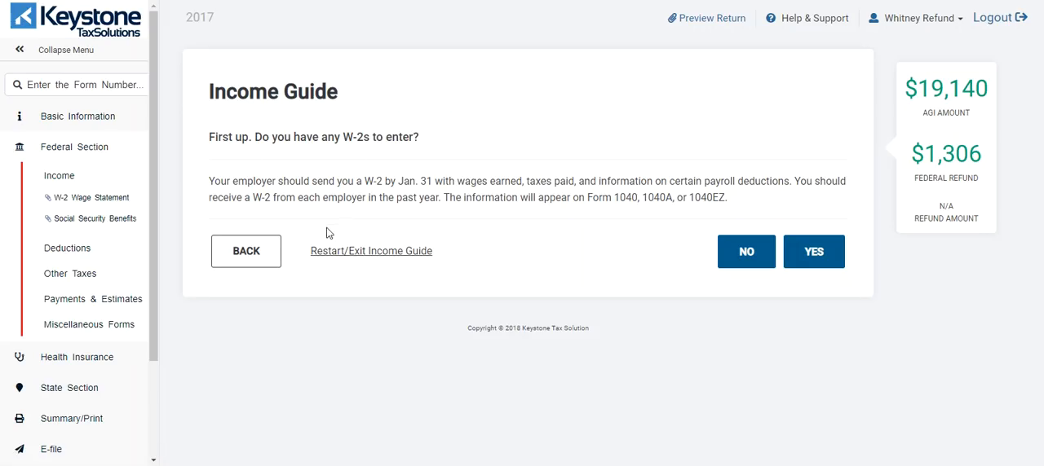
left_click(236, 255)
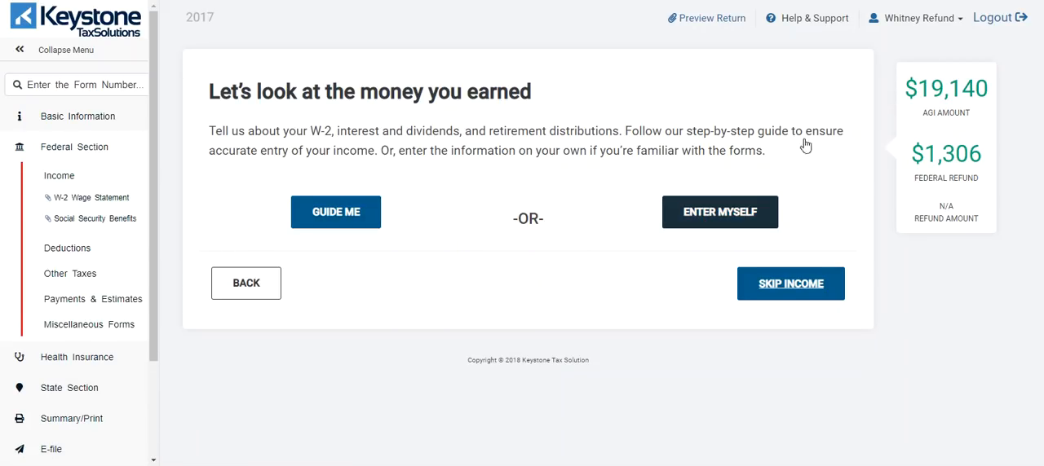
Step: Choose to enter the income without the guide and look over the full list of income forms
left_click(743, 213)
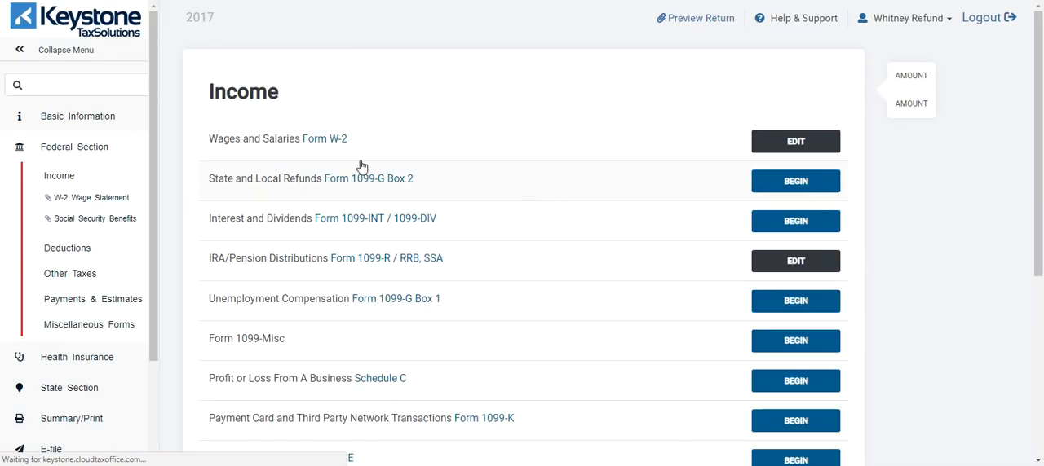
scroll(361, 172, "down", 2)
scroll(351, 261, "down", 2)
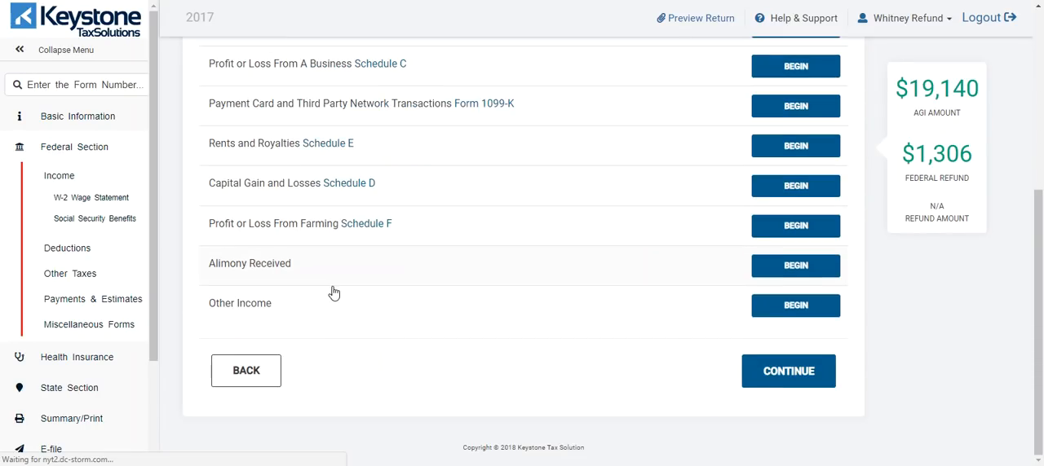
Step: Look over the list of income forms again and view the Health Insurance questionnaire
scroll(396, 228, "up", 3)
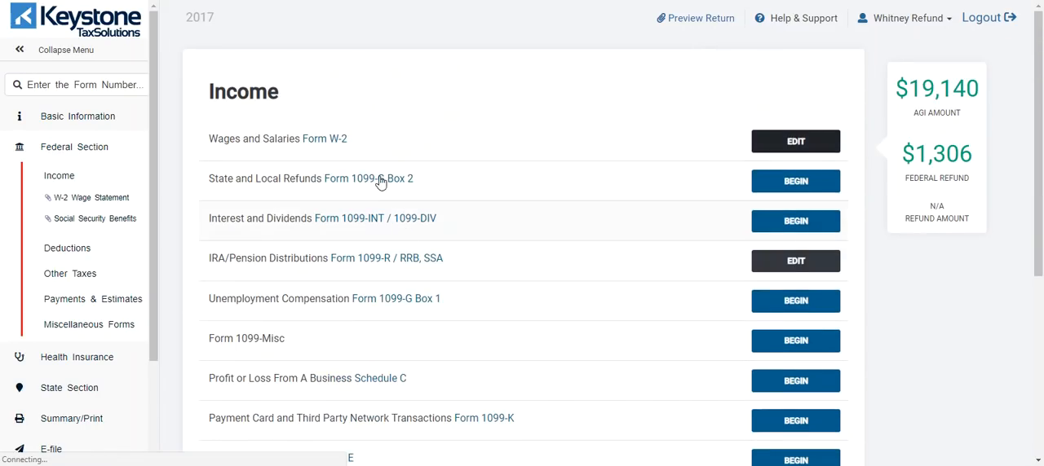
scroll(356, 226, "down", 4)
scroll(383, 236, "up", 3)
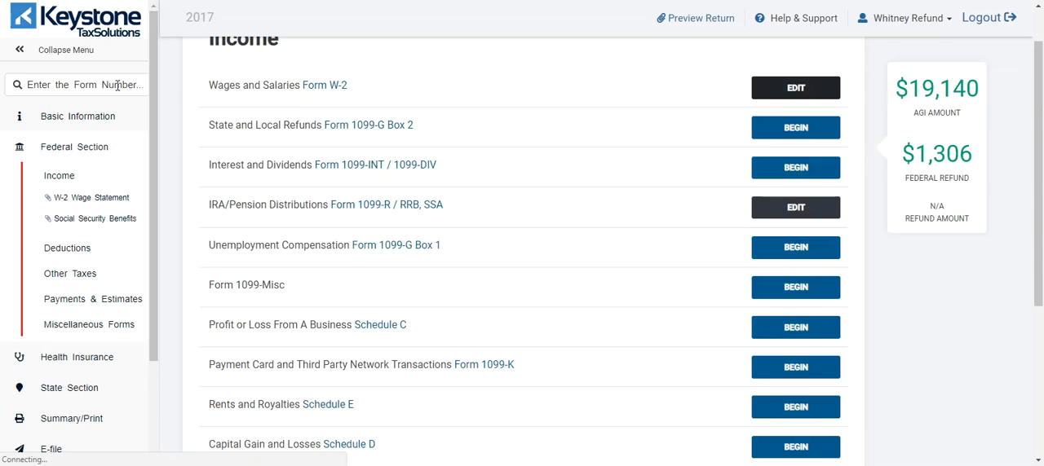
left_click(116, 85)
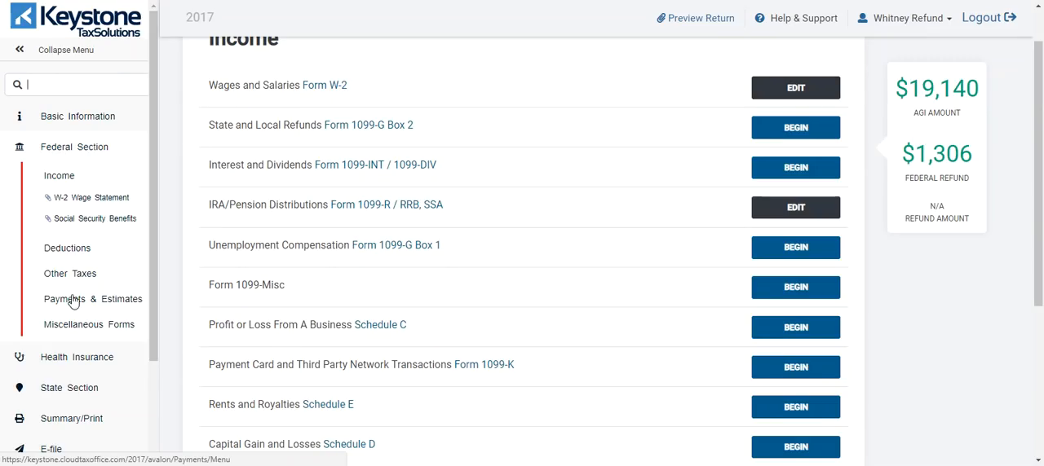
left_click(68, 363)
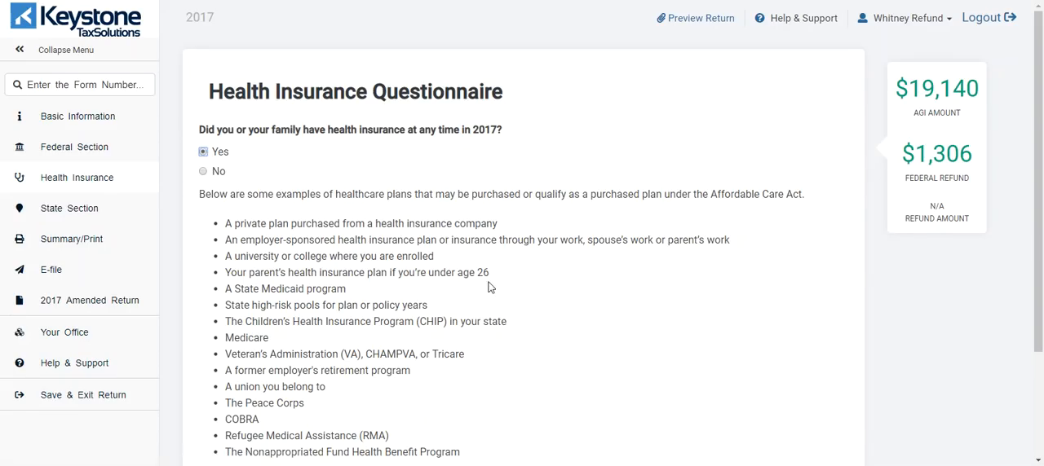
Step: View the State Section, start adding a state return, and look through the available states without choosing one
left_click(62, 210)
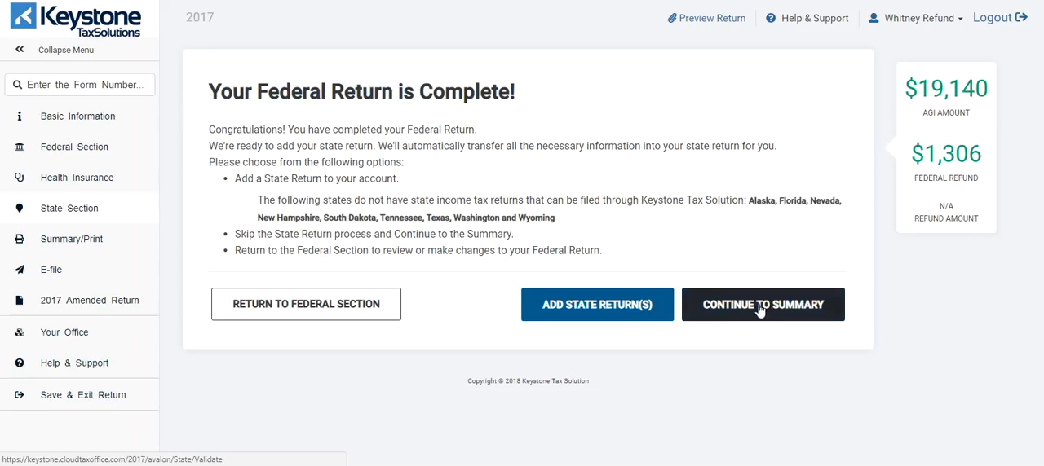
left_click(628, 310)
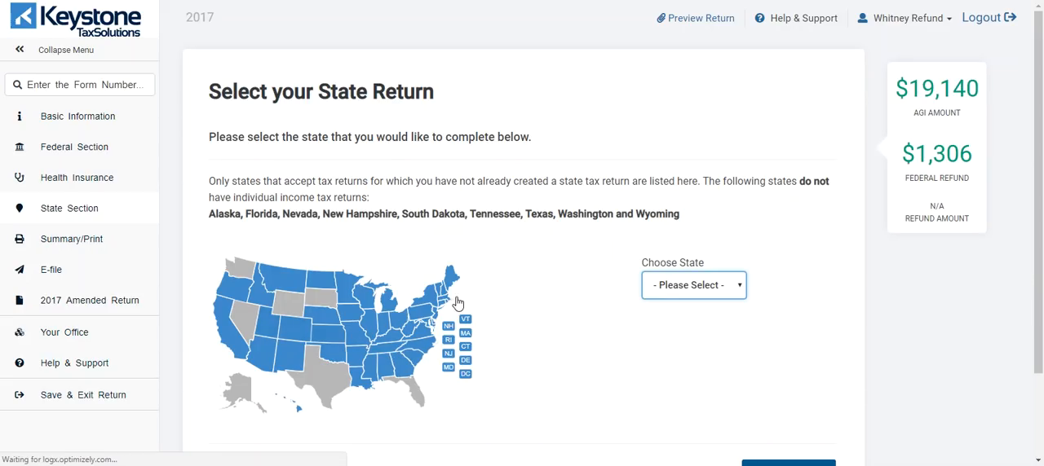
left_click(673, 290)
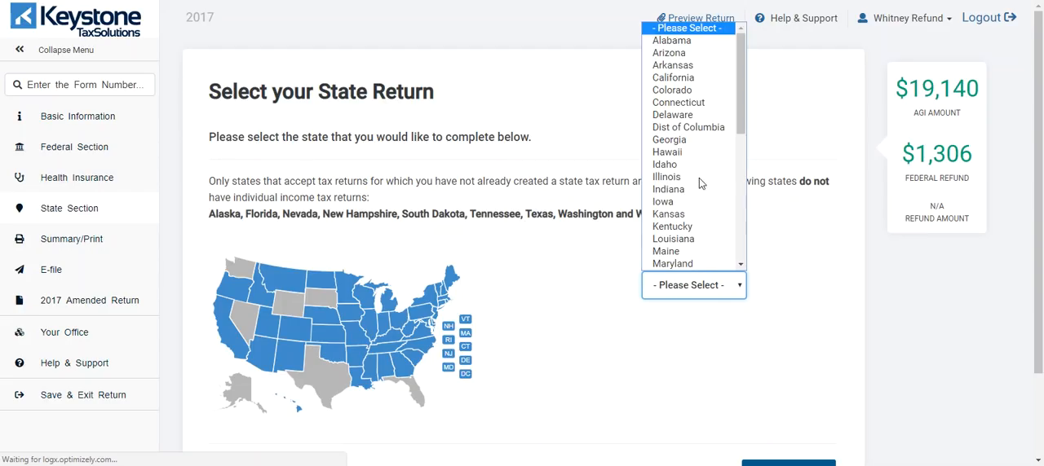
scroll(683, 169, "down", 5)
left_click(603, 317)
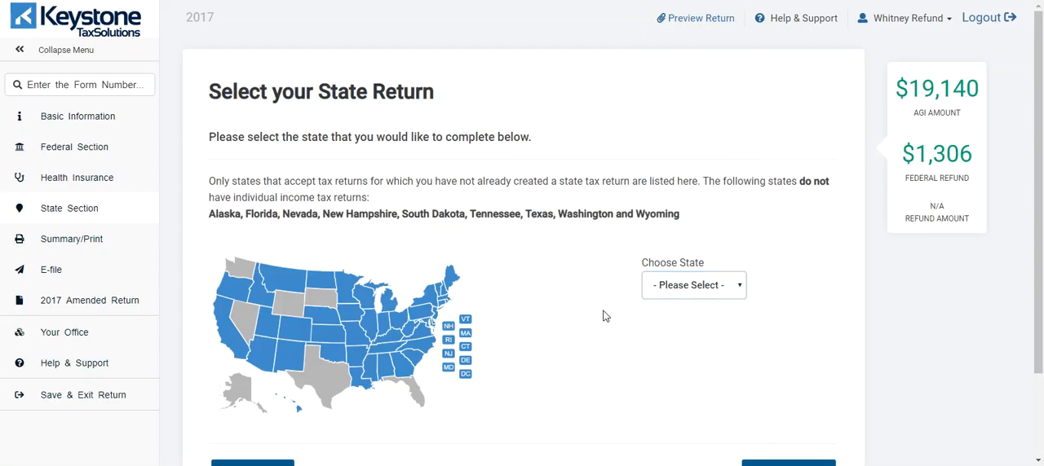
scroll(604, 304, "down", 3)
scroll(599, 275, "up", 2)
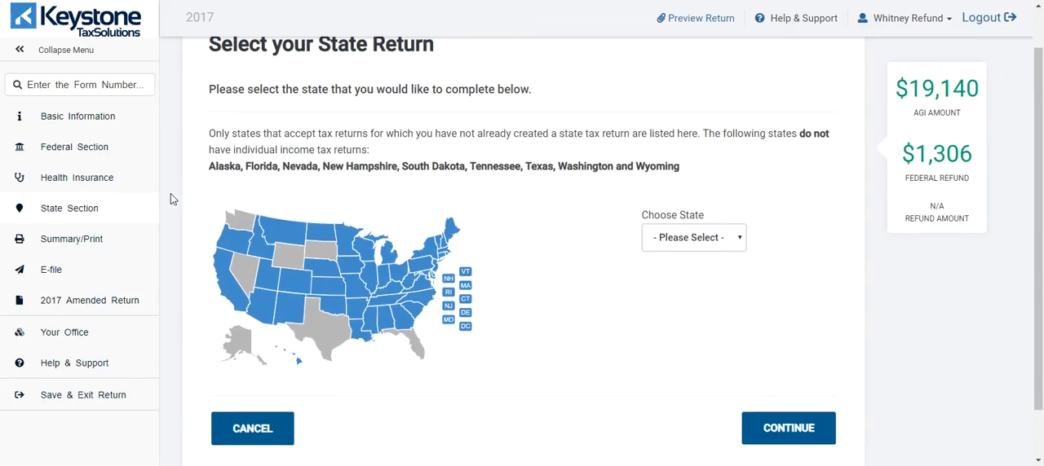
Step: View the return's Calculation Summary, from the earned income credit reasons to the income, tax, payments and refund lines
left_click(63, 238)
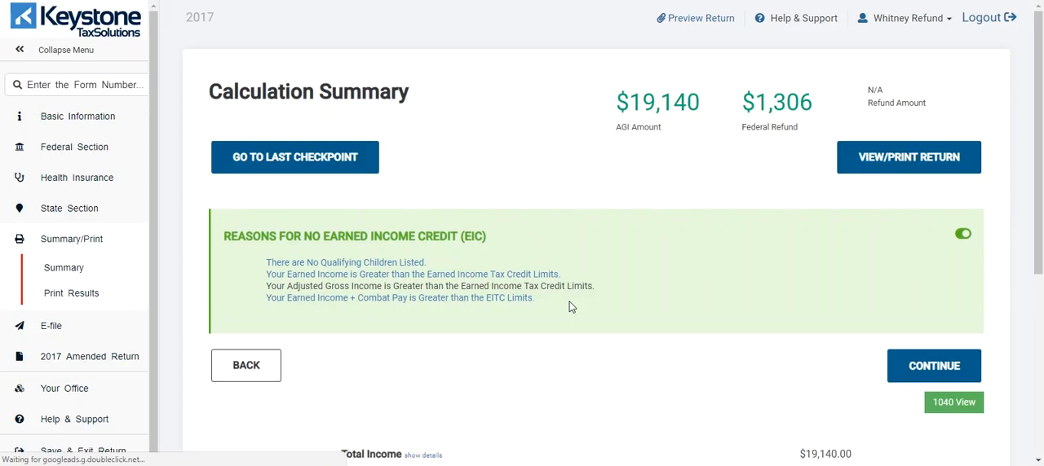
scroll(569, 302, "down", 2)
scroll(542, 302, "down", 3)
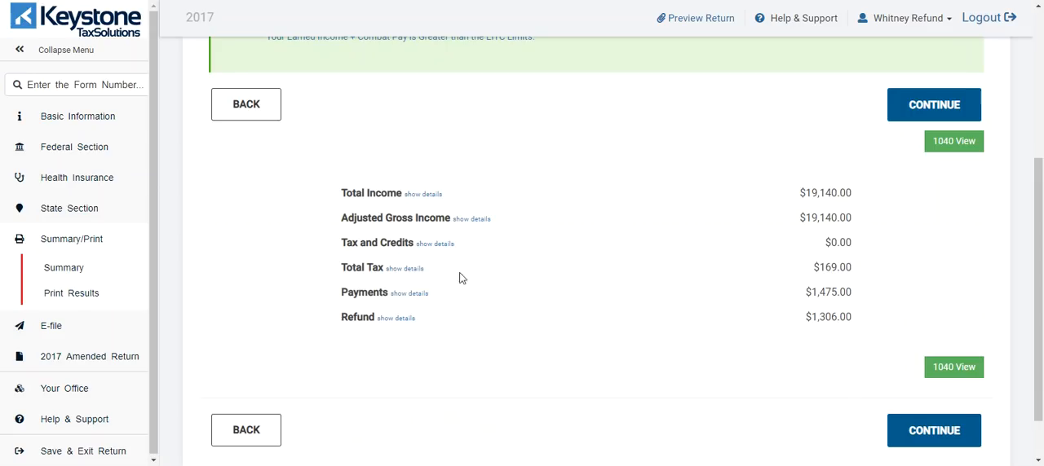
scroll(757, 302, "up", 3)
scroll(720, 272, "down", 2)
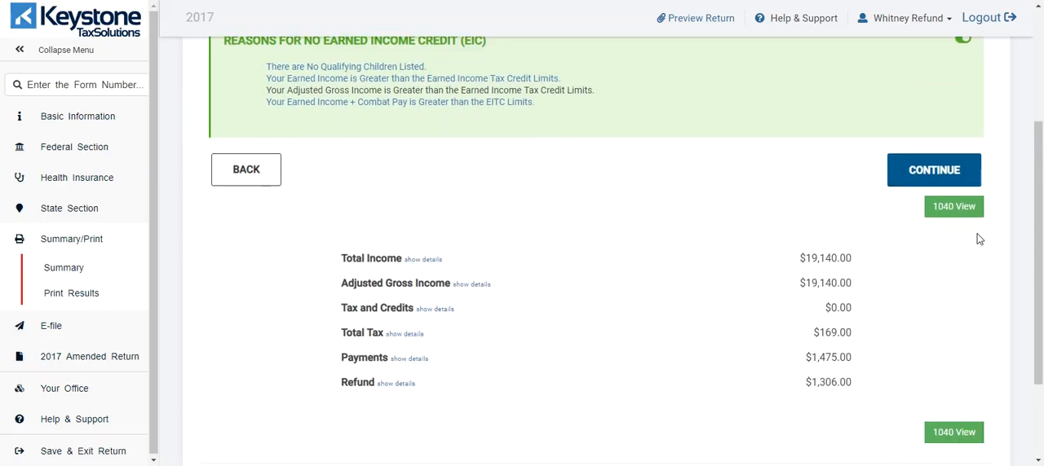
Step: Switch the summary to the 1040 view and look over page 1 of the form, from filing status to adjusted gross income
left_click(948, 211)
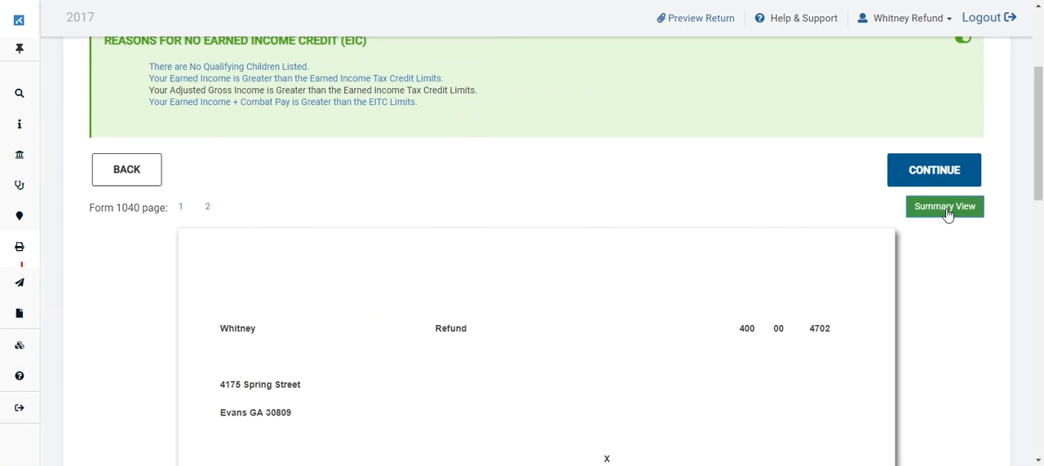
scroll(499, 252, "down", 6)
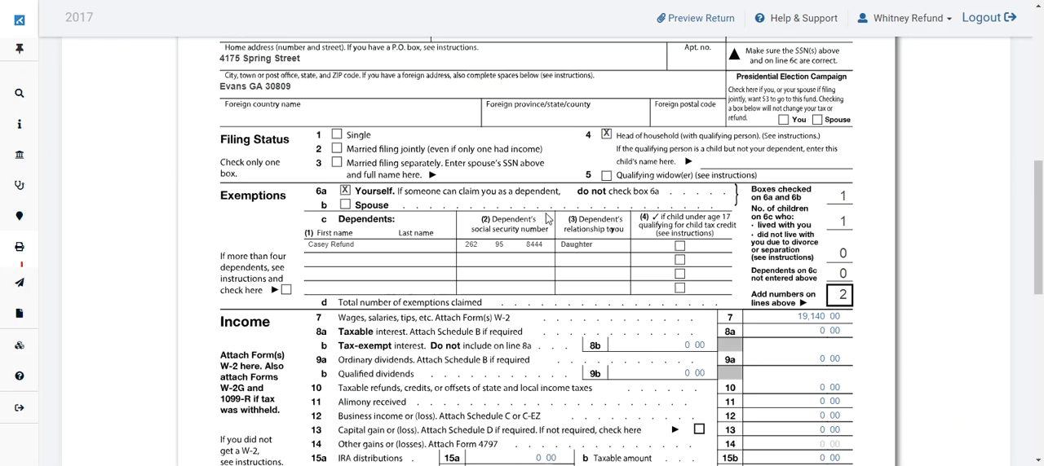
scroll(544, 227, "up", 5)
scroll(544, 228, "down", 10)
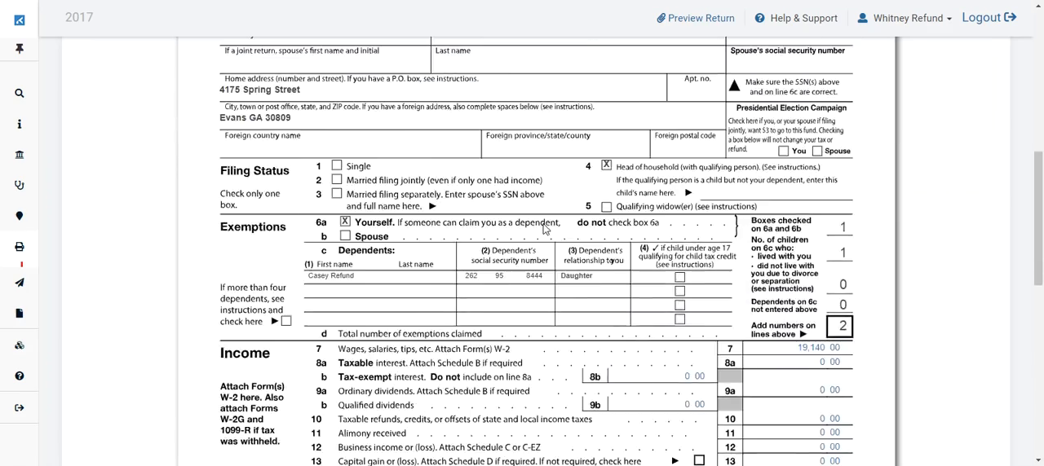
scroll(565, 229, "up", 10)
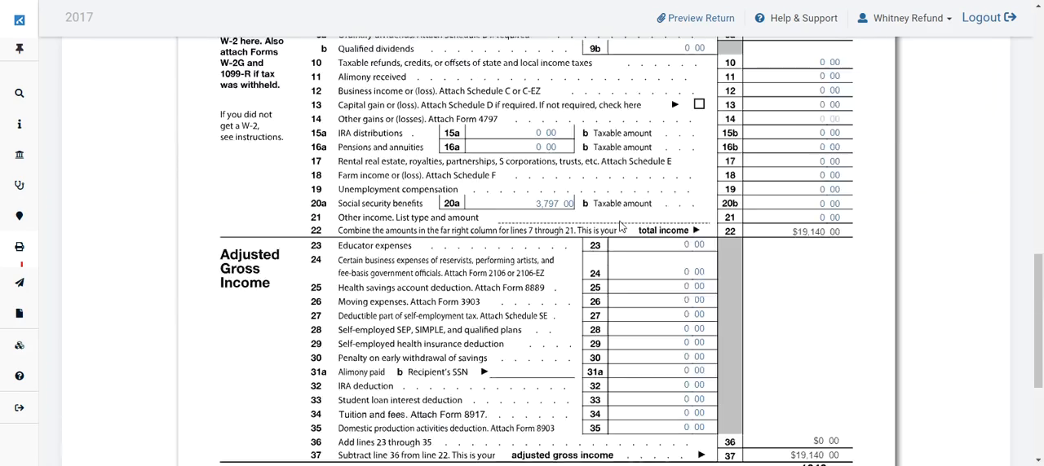
scroll(606, 191, "down", 3)
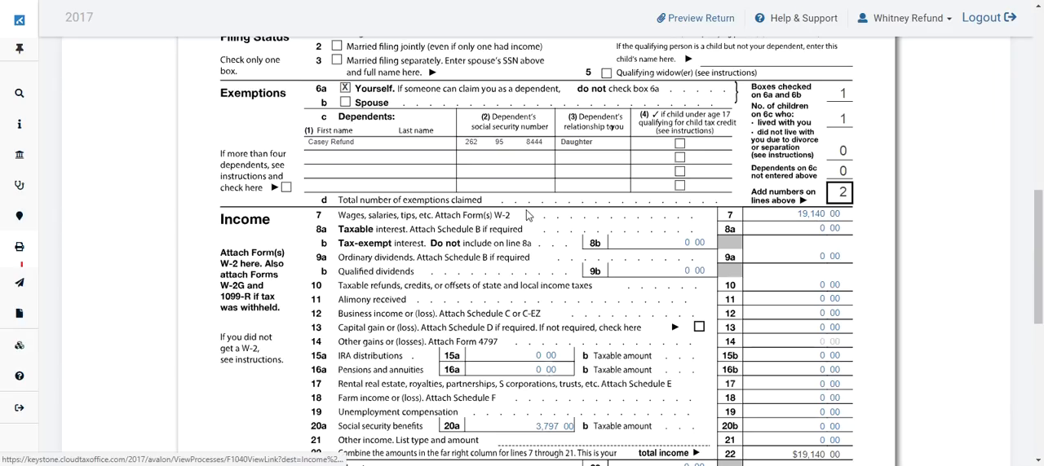
Step: Follow the line 7 wages amount to its W-2 Wage Statement list, and return to the Calculation Summary to review it
left_click(813, 214)
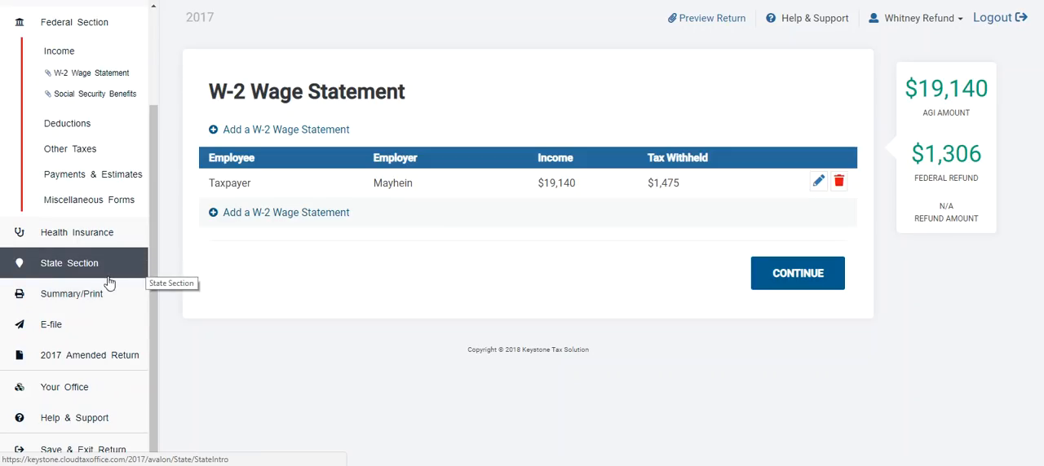
left_click(85, 304)
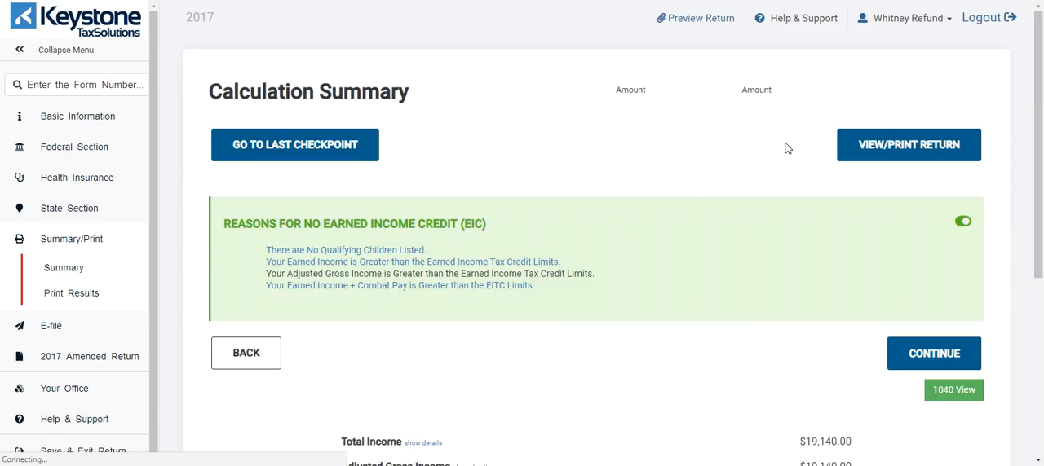
scroll(774, 224, "down", 5)
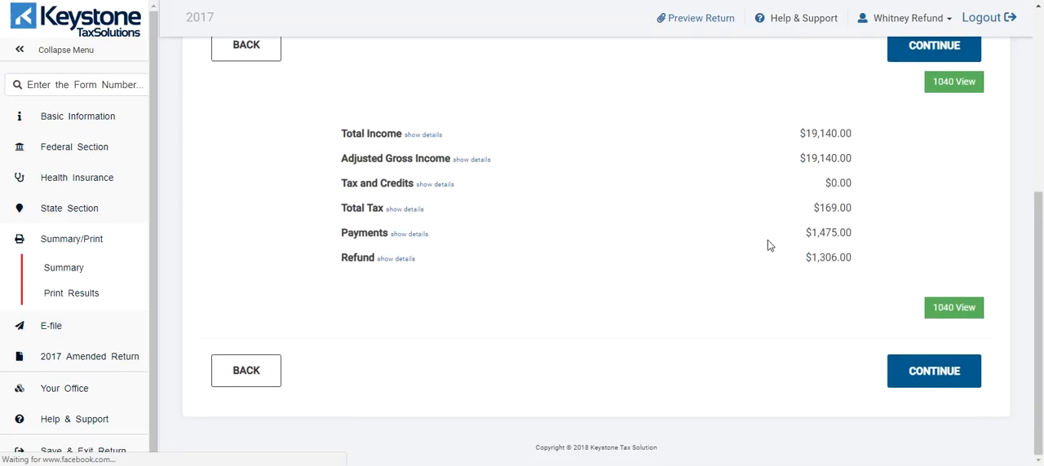
scroll(438, 201, "up", 4)
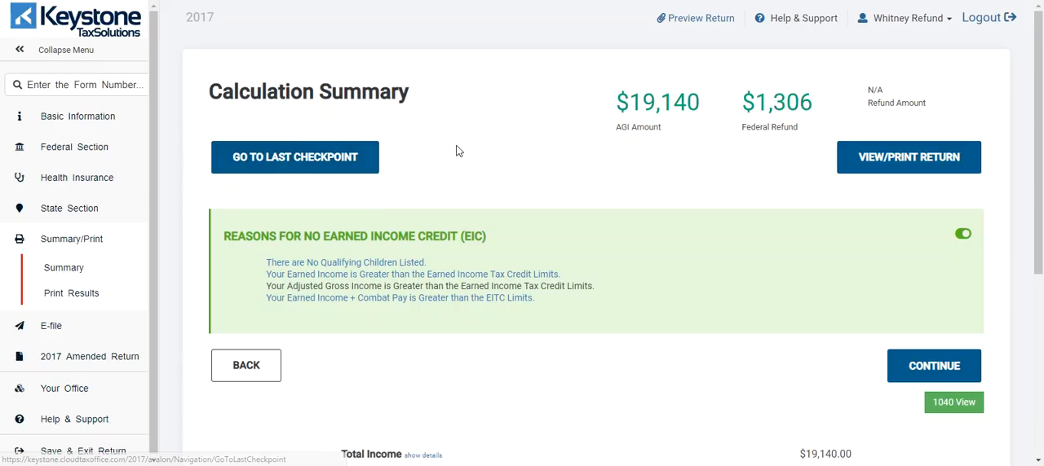
Step: Go to the last checkpoint and back to the Calculation Summary, and open the Print Results page through the return preview
left_click(281, 167)
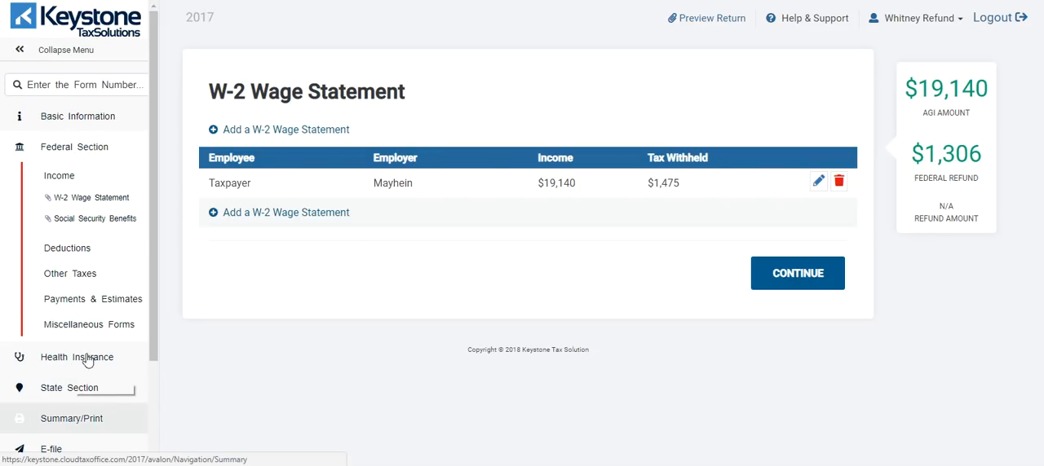
left_click(76, 422)
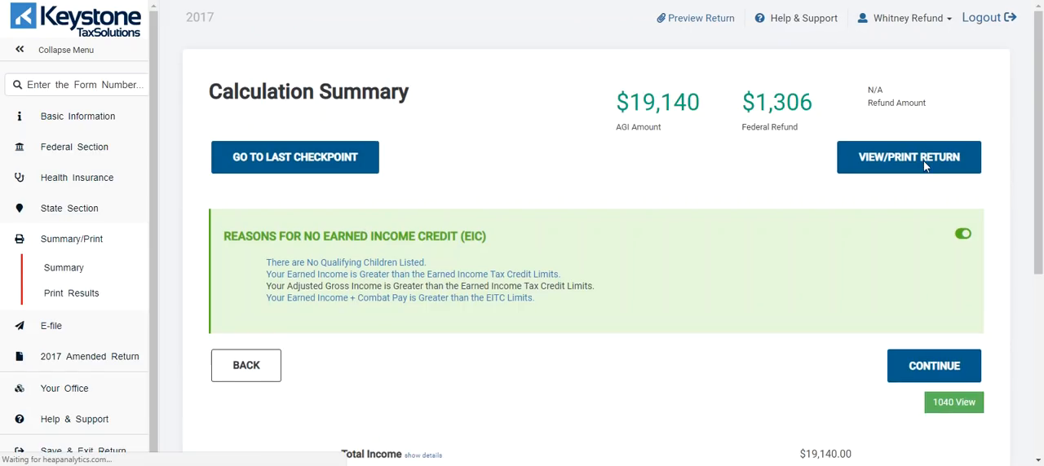
left_click(925, 161)
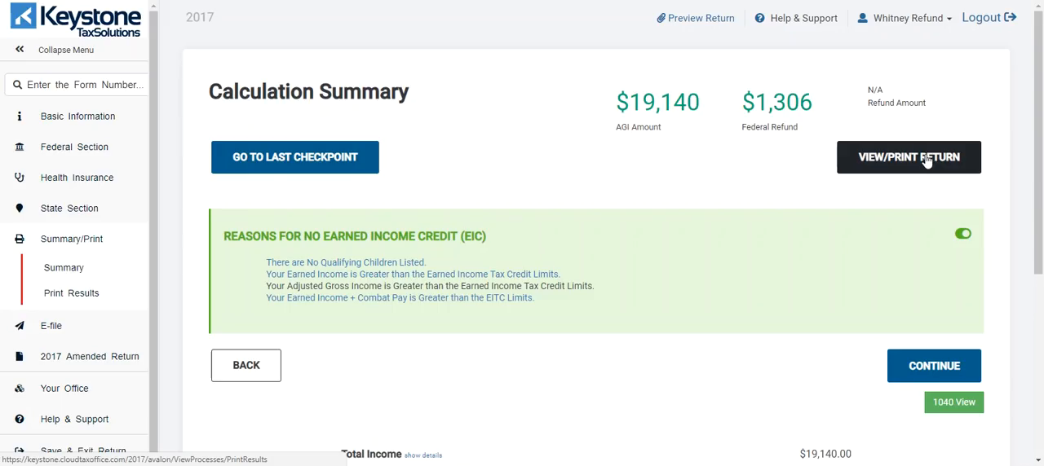
left_click(688, 23)
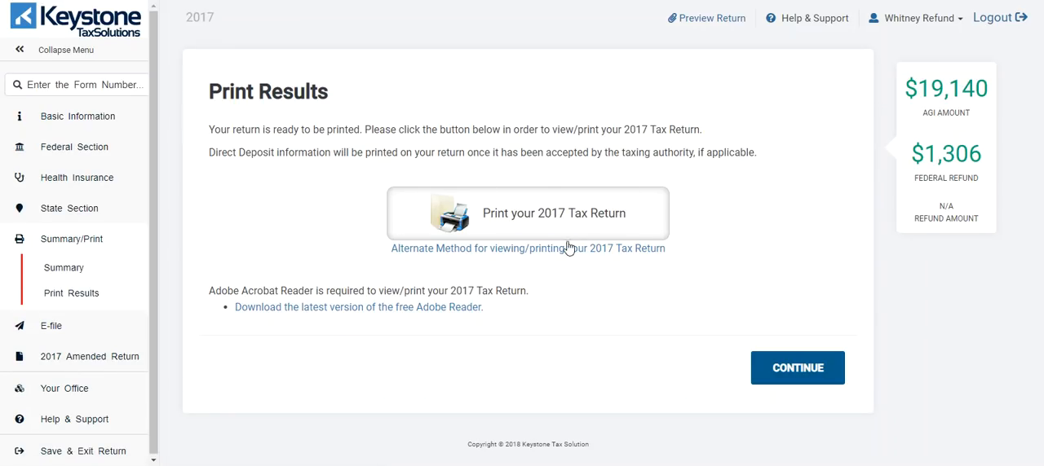
Step: Switch the program's language to Español and back to English
left_click(944, 25)
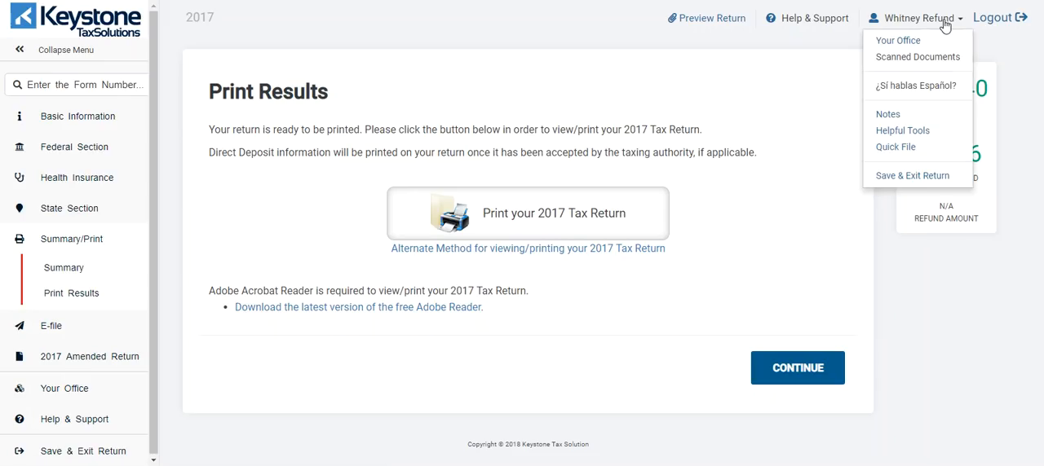
left_click(898, 85)
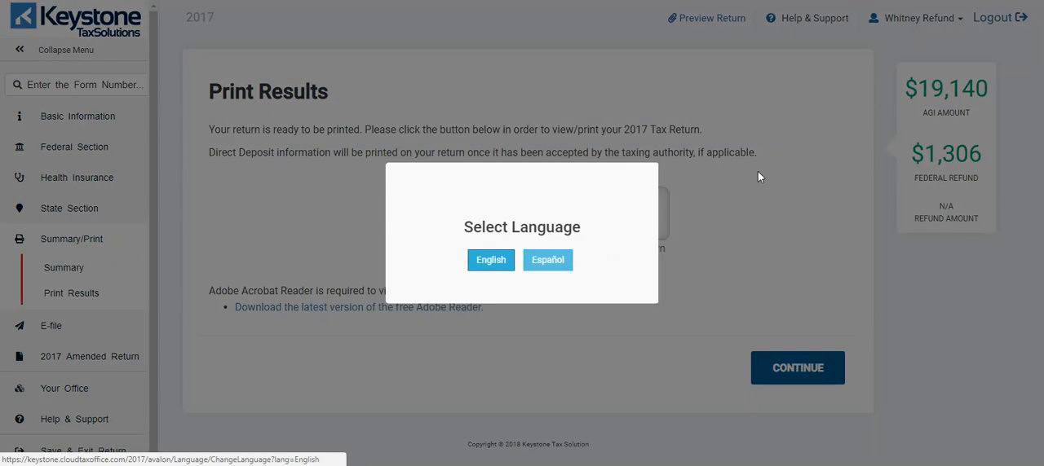
left_click(548, 267)
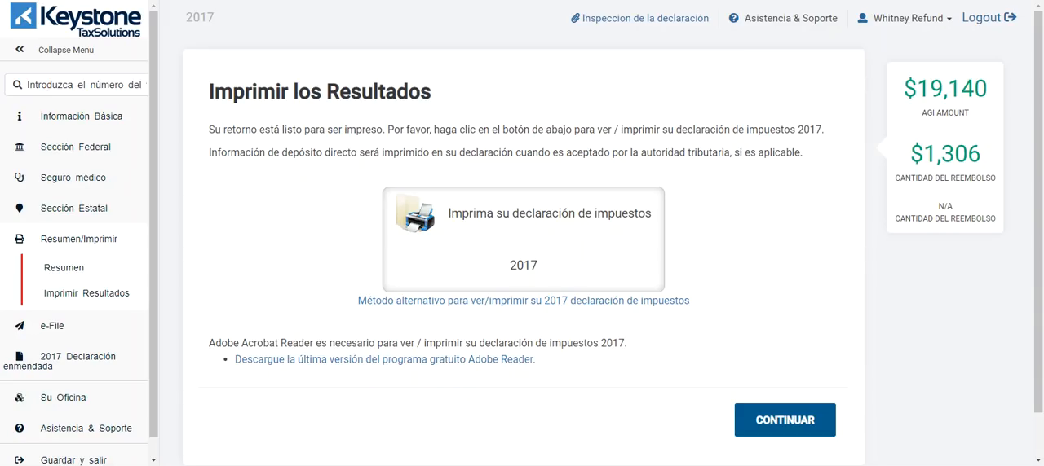
left_click(933, 20)
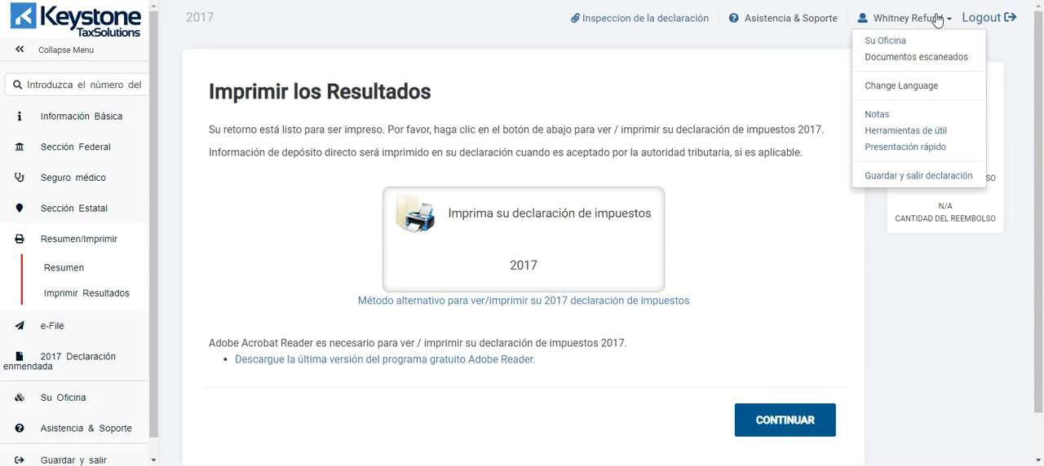
left_click(894, 87)
left_click(483, 259)
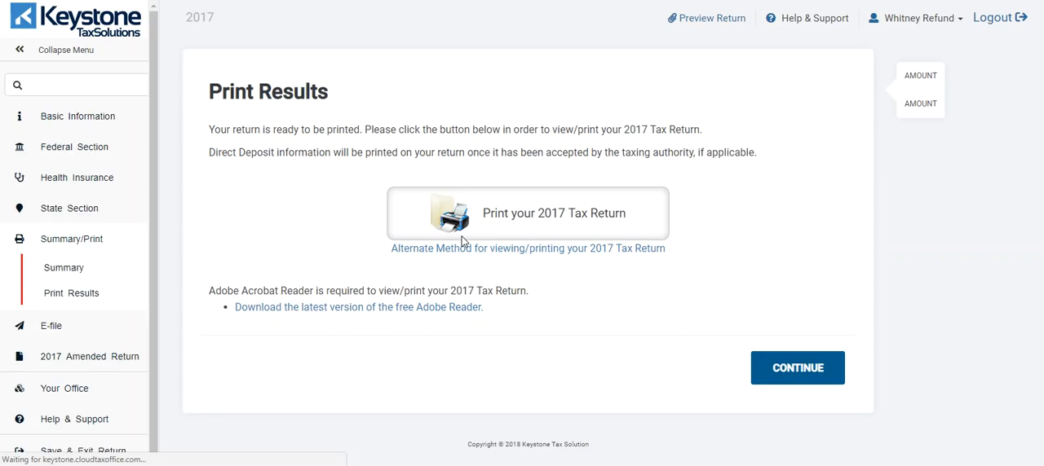
Step: View the basic calculator in the Helpful Tools, close it, and reopen the list of tools
left_click(923, 18)
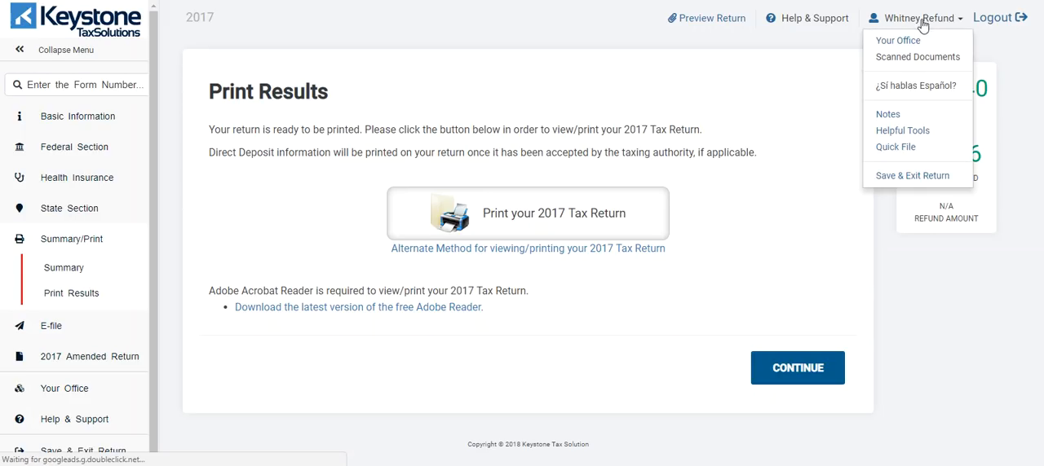
left_click(891, 133)
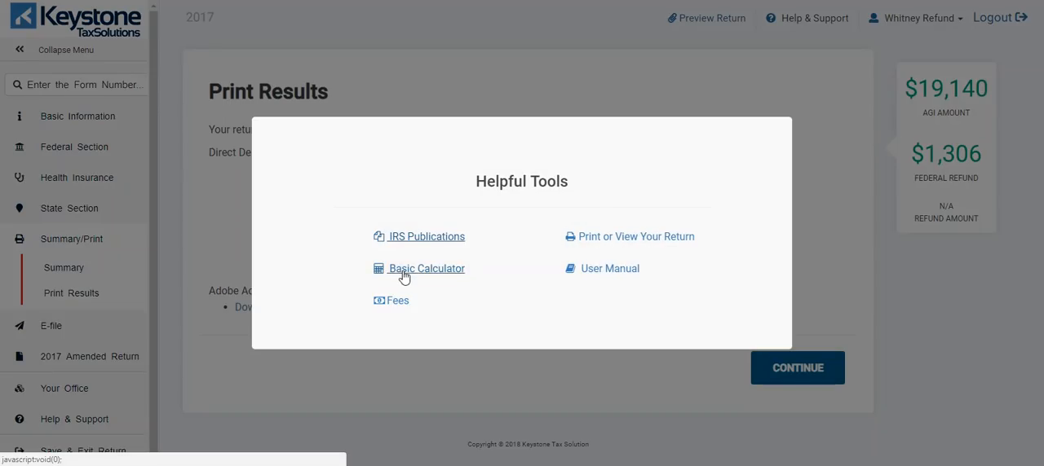
left_click(403, 277)
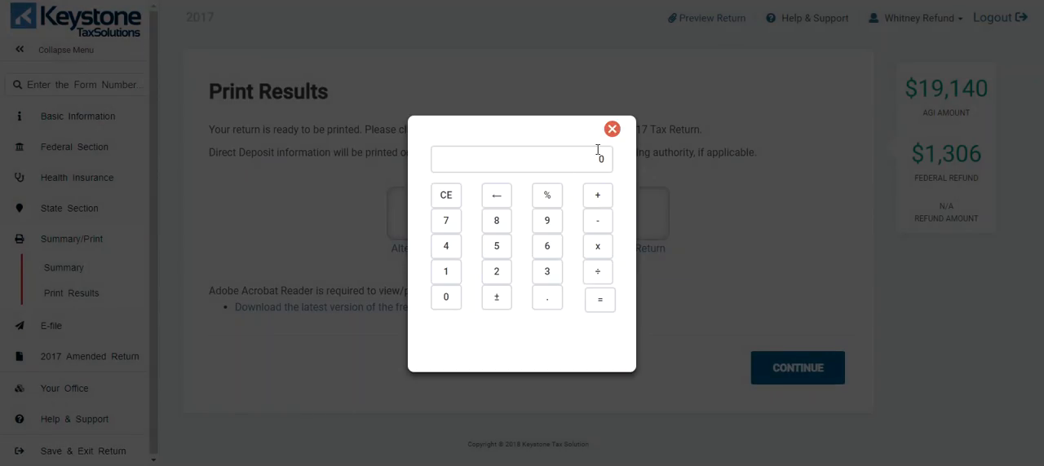
left_click(611, 129)
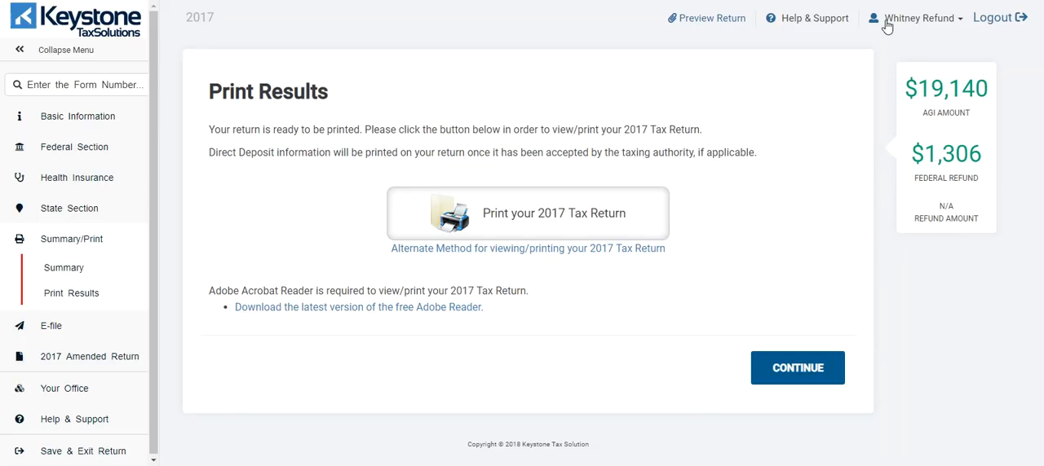
left_click(887, 26)
left_click(889, 135)
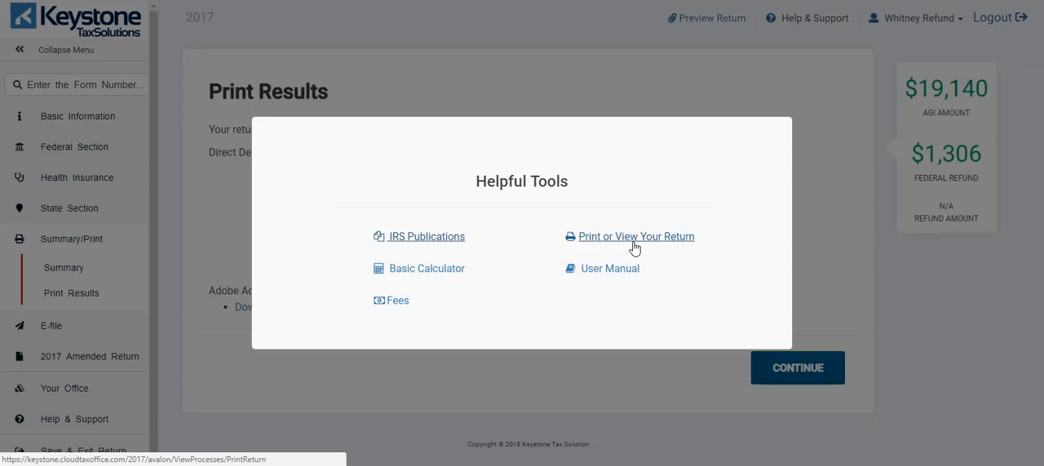
Step: Close the Helpful Tools, then in Quick File search for "w2" and add the W-2, Wages and Salaries form
left_click(640, 78)
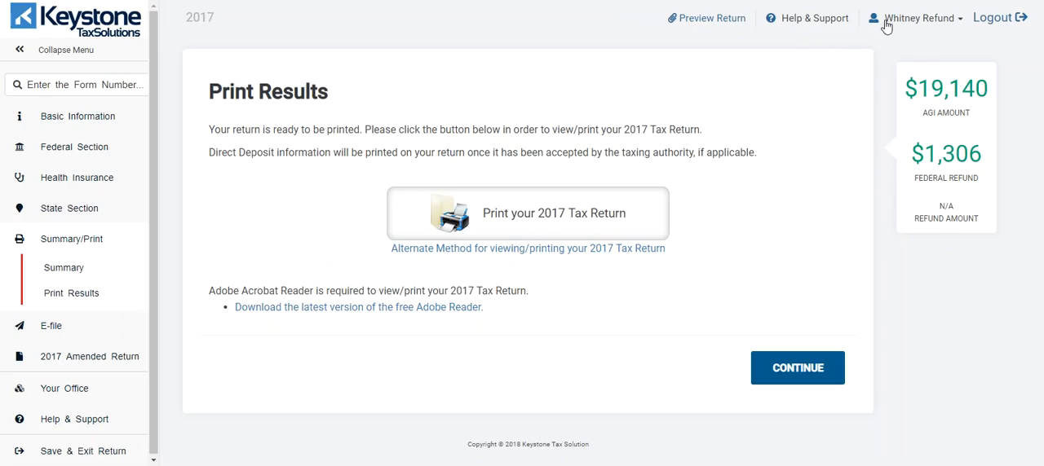
left_click(889, 23)
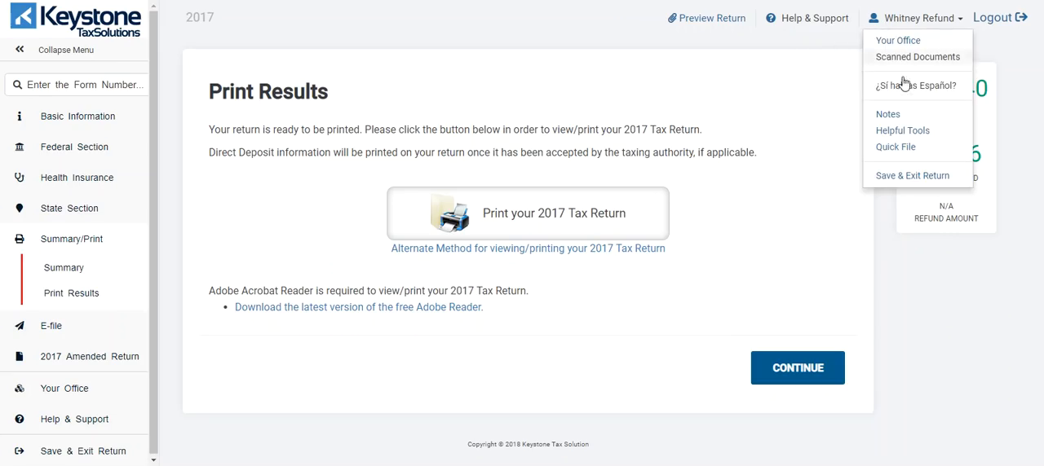
left_click(896, 144)
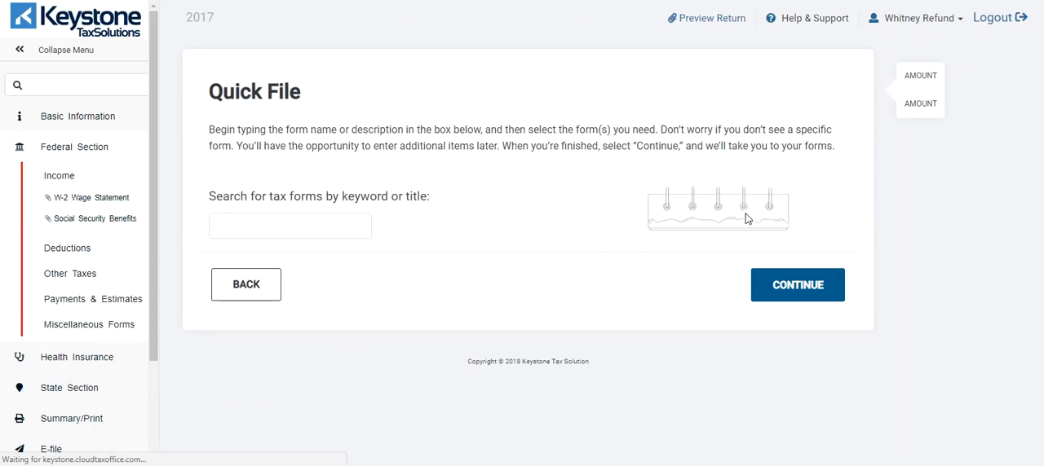
left_click(229, 228)
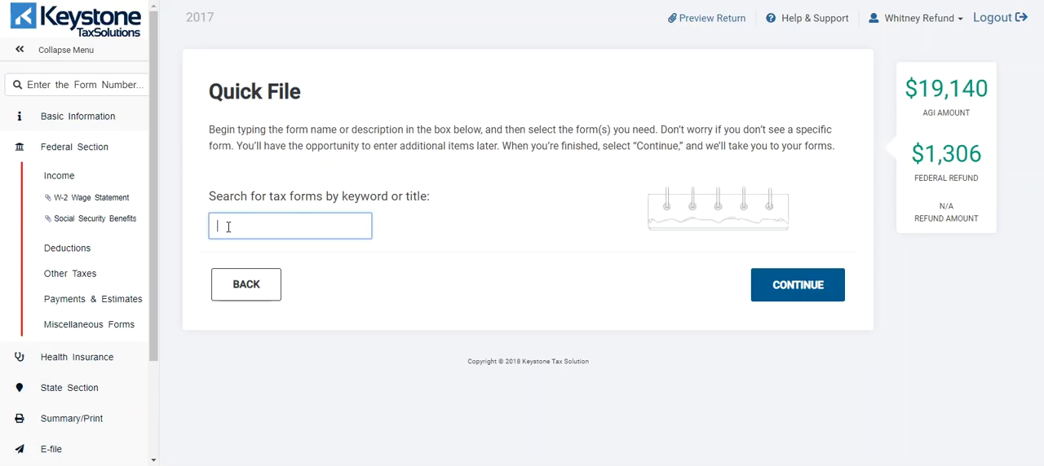
type("w2")
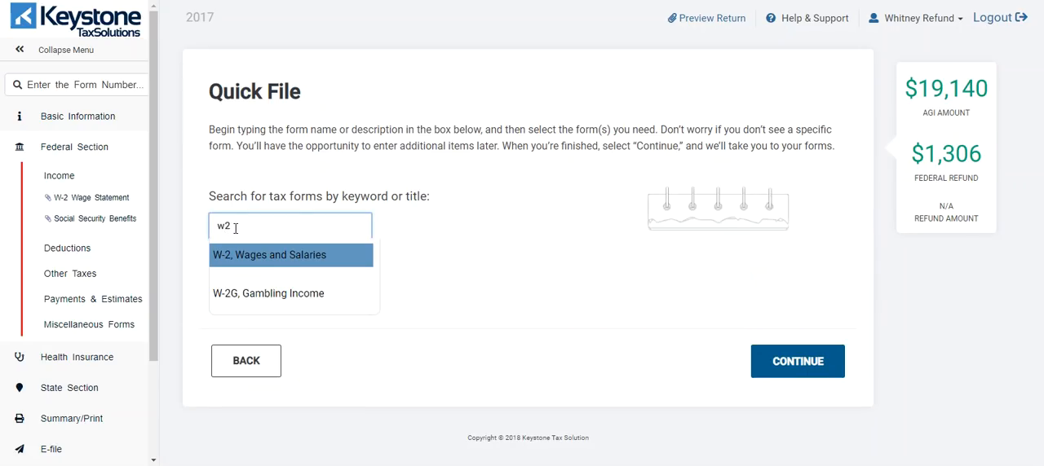
left_click(263, 261)
Step: Search the Quick File forms for "sch c" and add the Contract and Self Employment form to the list
left_click(293, 233)
type("sch c")
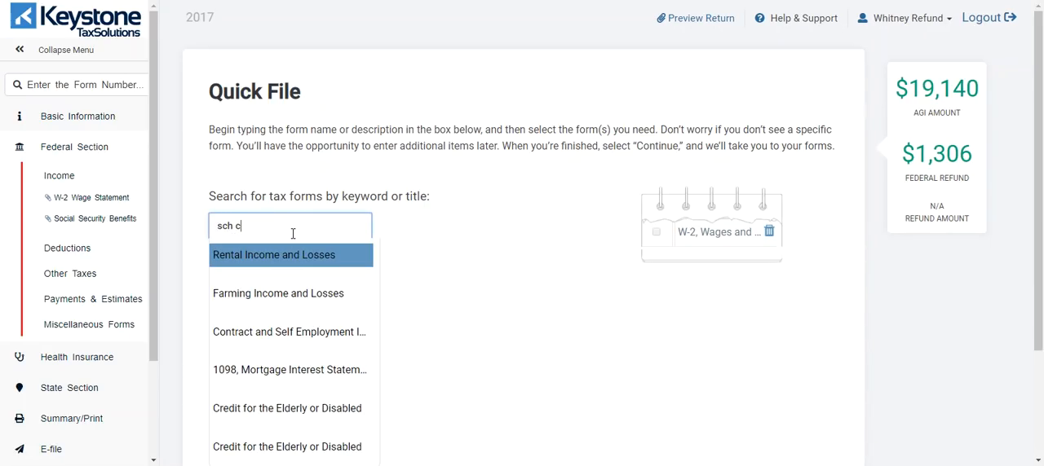
left_click(281, 332)
left_click(282, 232)
type("depe")
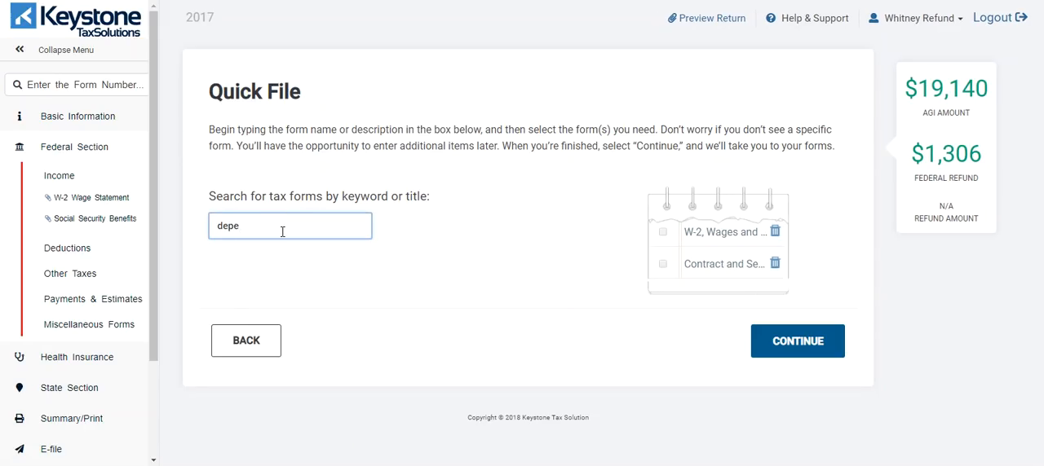
key("BackSpace")
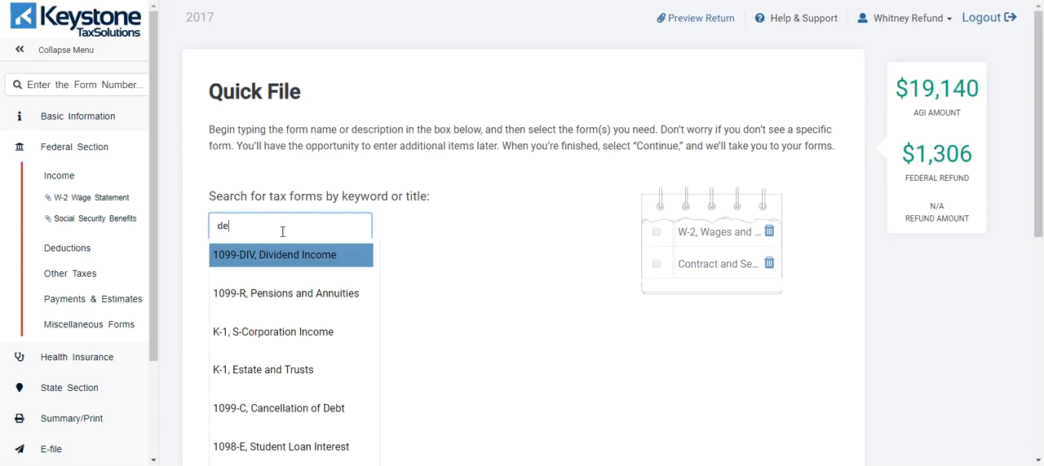
key("BackSpace")
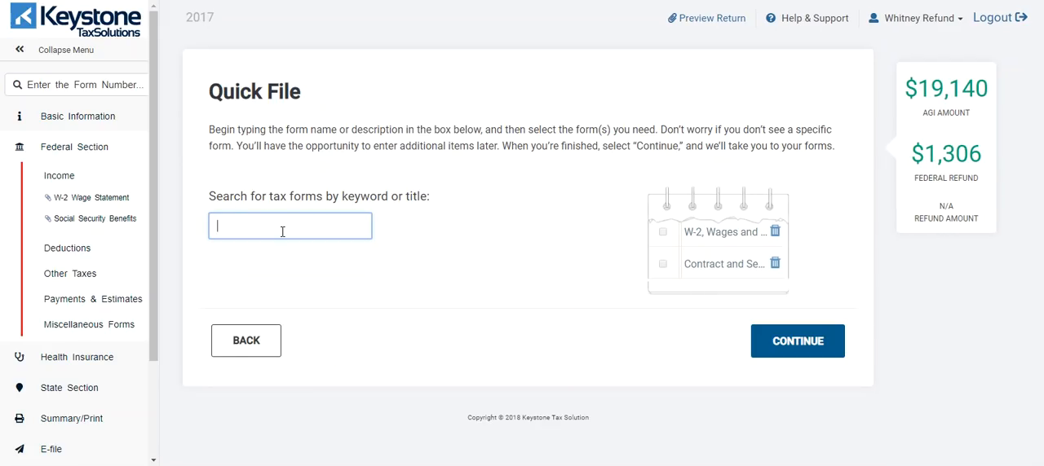
Step: Search for "1099", add 1099-INT, Interest Income to the Quick File list, and continue to the selected forms
type("1099")
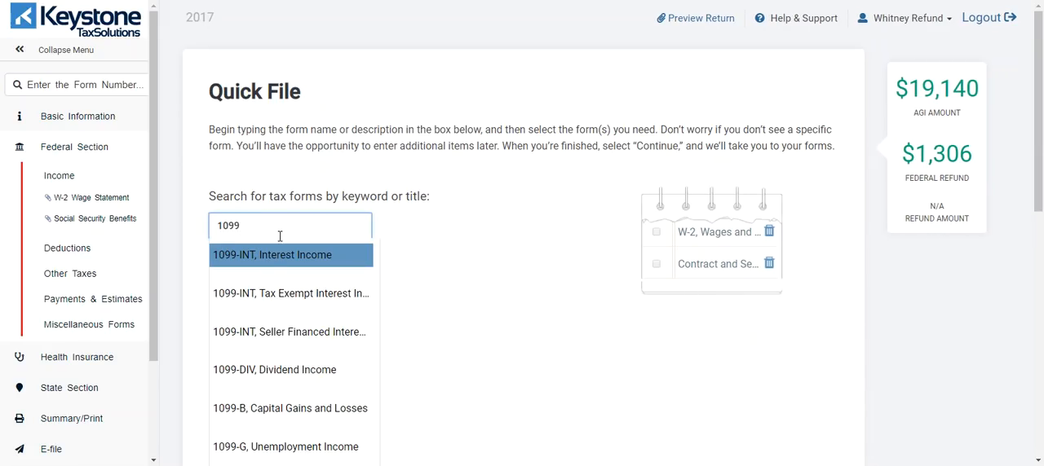
left_click(275, 259)
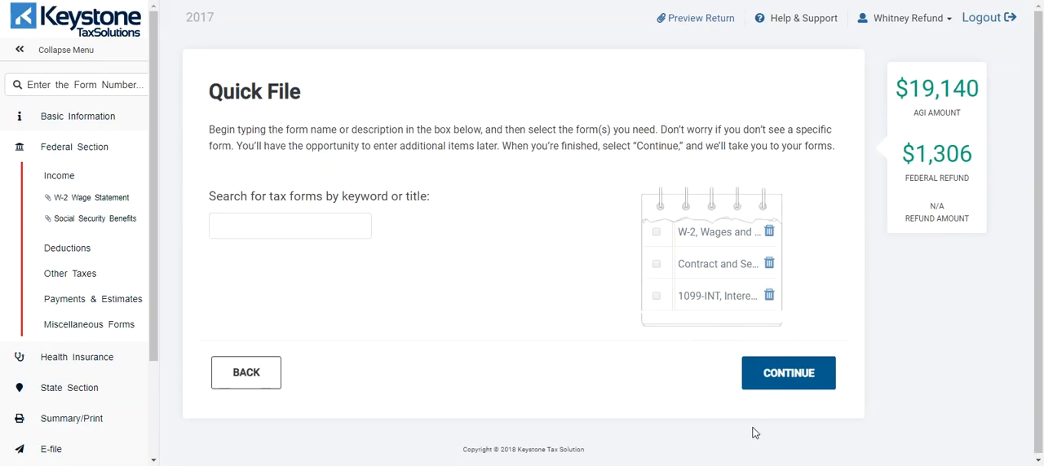
left_click(792, 371)
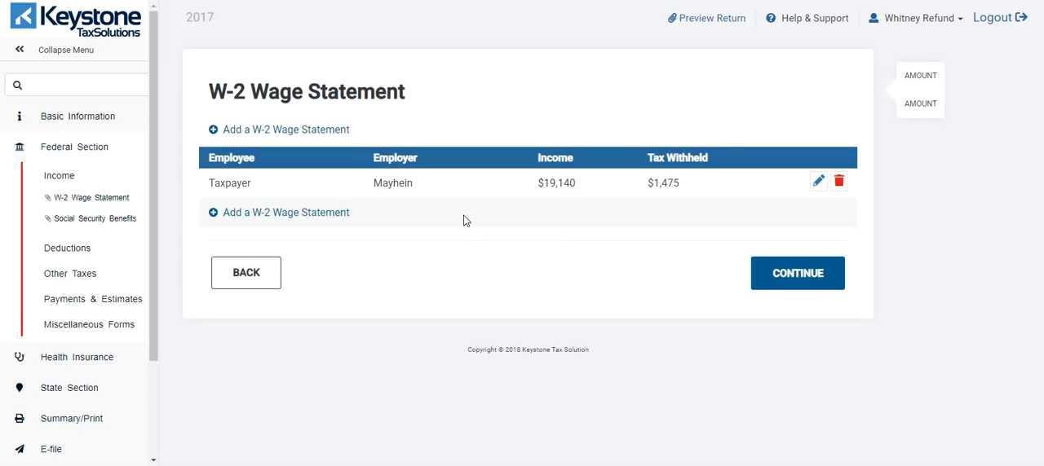
Step: Continue past the W-2 Wage Statement list, look over the Schedule C form, and cancel it
left_click(813, 277)
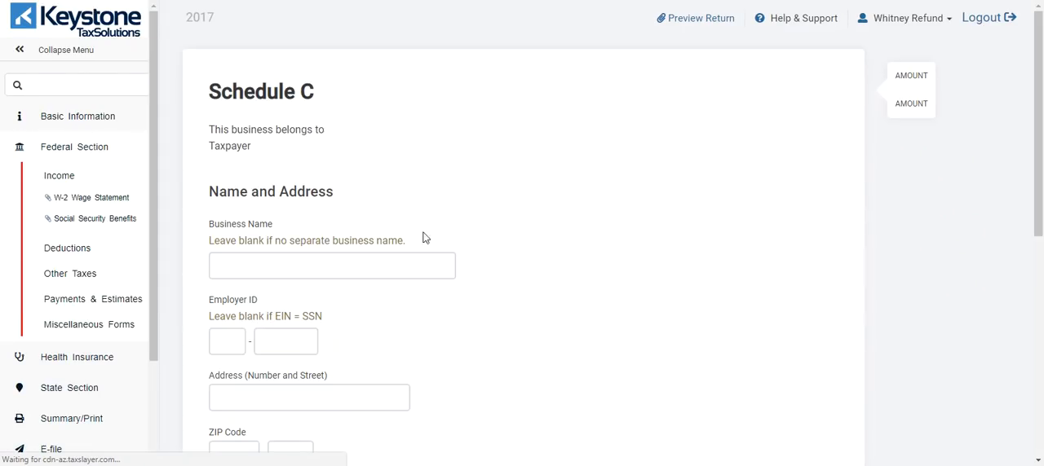
scroll(391, 187, "down", 5)
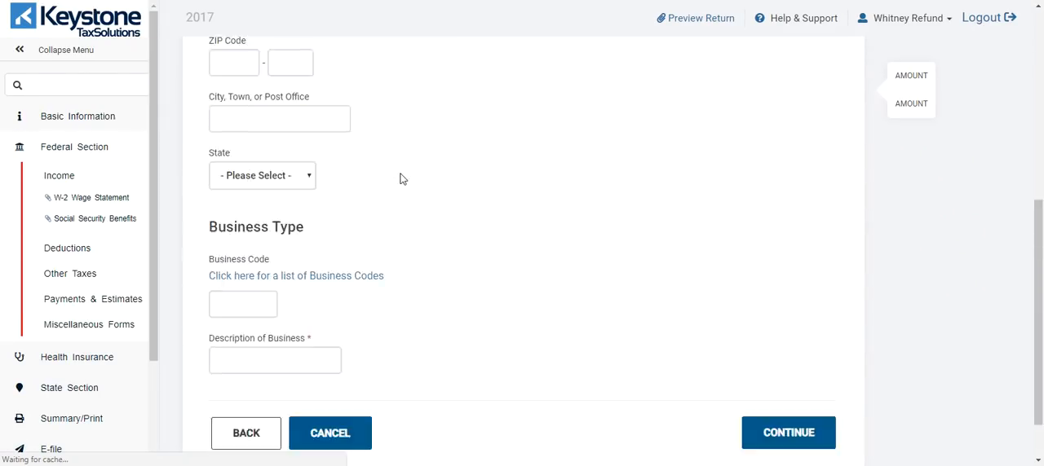
scroll(344, 380, "up", 5)
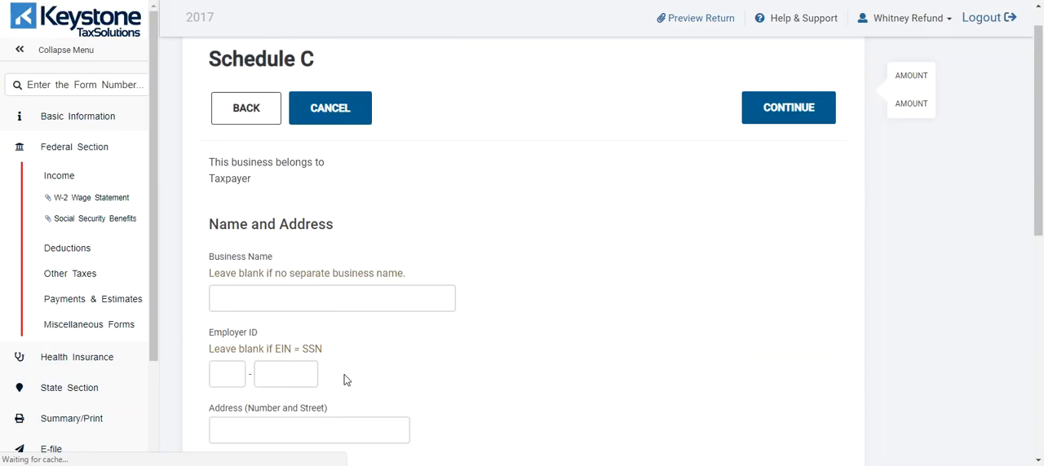
left_click(337, 115)
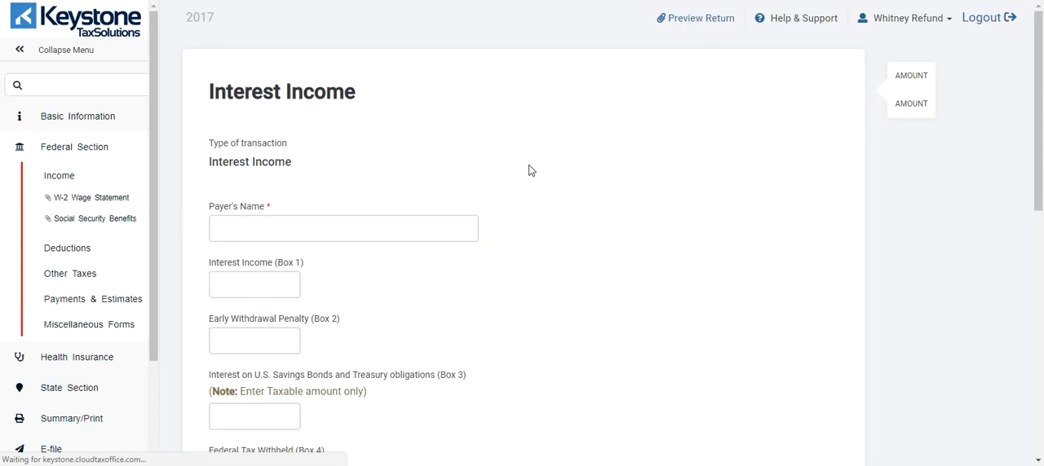
Step: Look over the fields of the Interest Income form and cancel the entry
scroll(471, 169, "down", 3)
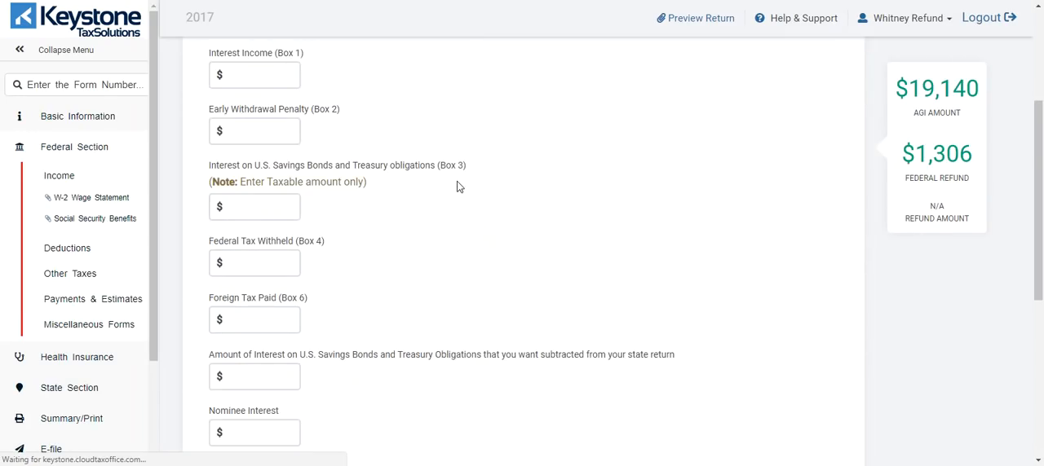
scroll(456, 187, "down", 5)
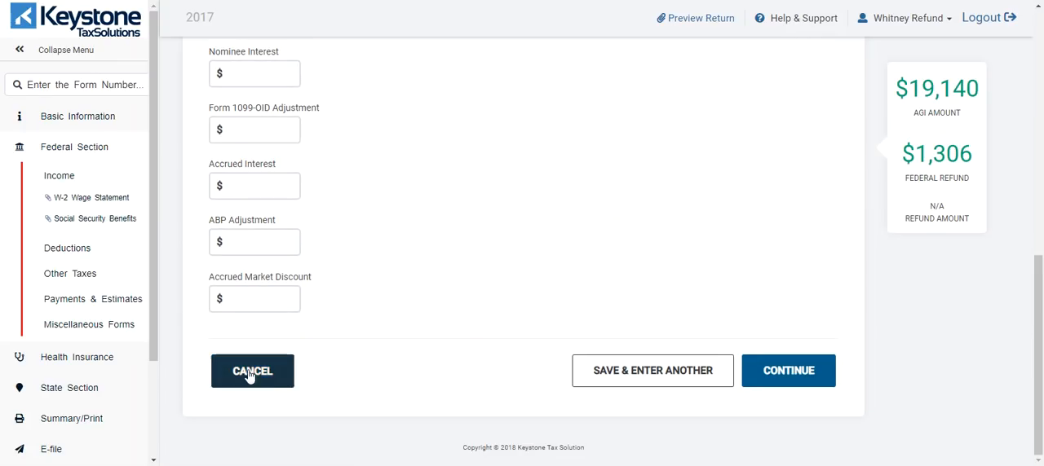
left_click(245, 375)
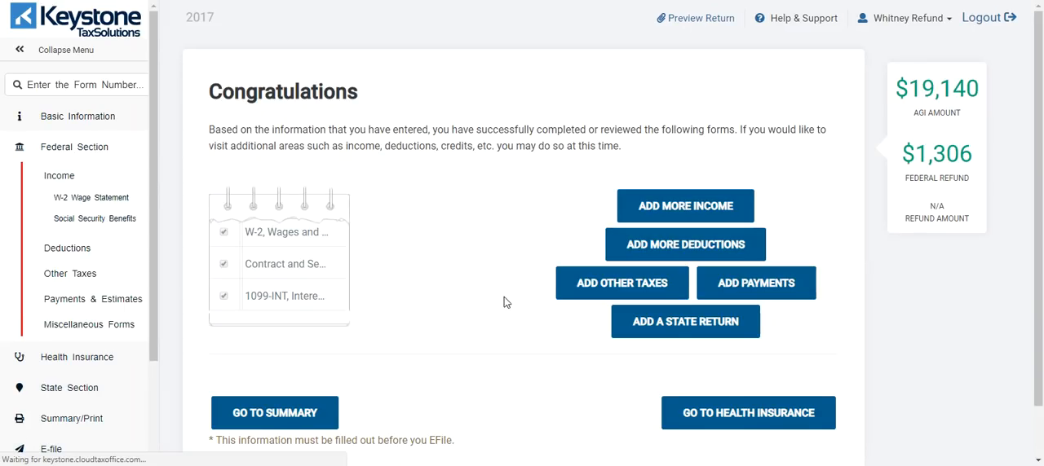
Step: Review the completed-forms checklist and follow-up options on the Congratulations page, and return to Your Office
scroll(409, 364, "down", 2)
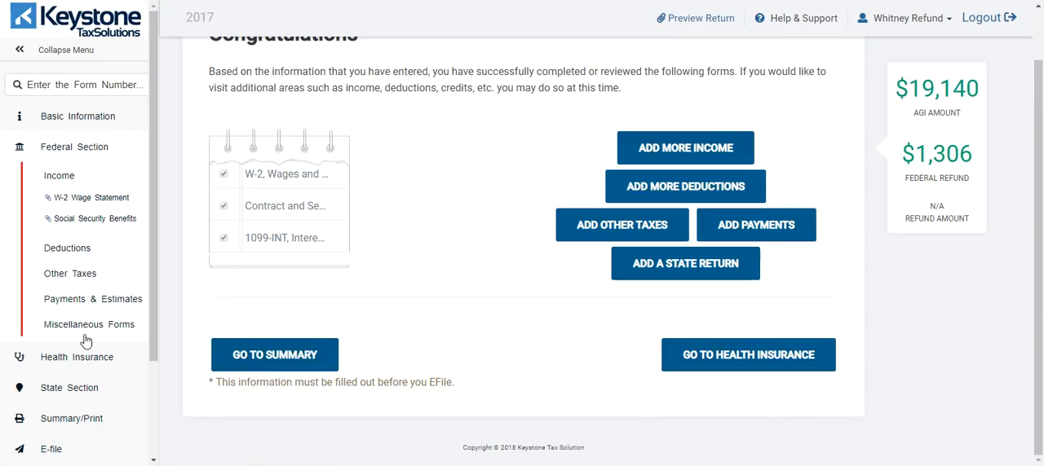
scroll(92, 326, "down", 2)
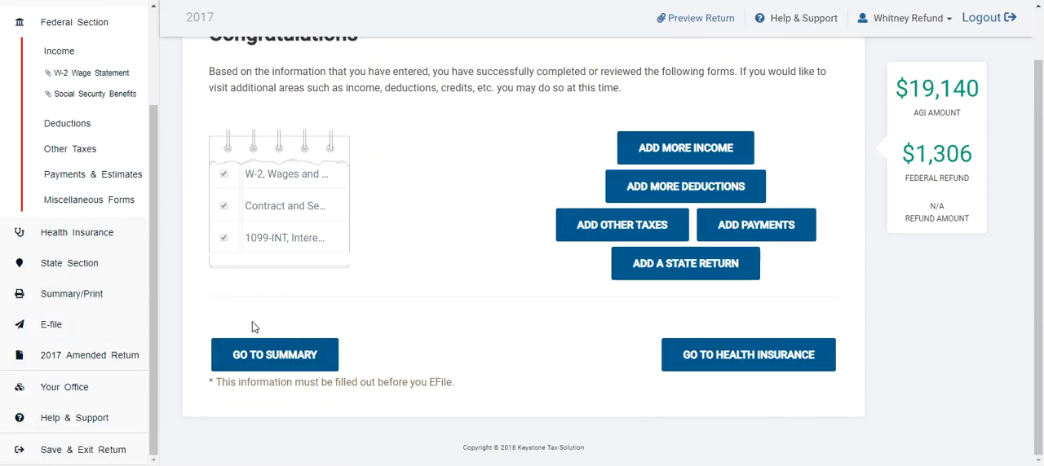
scroll(115, 334, "up", 2)
scroll(396, 264, "up", 1)
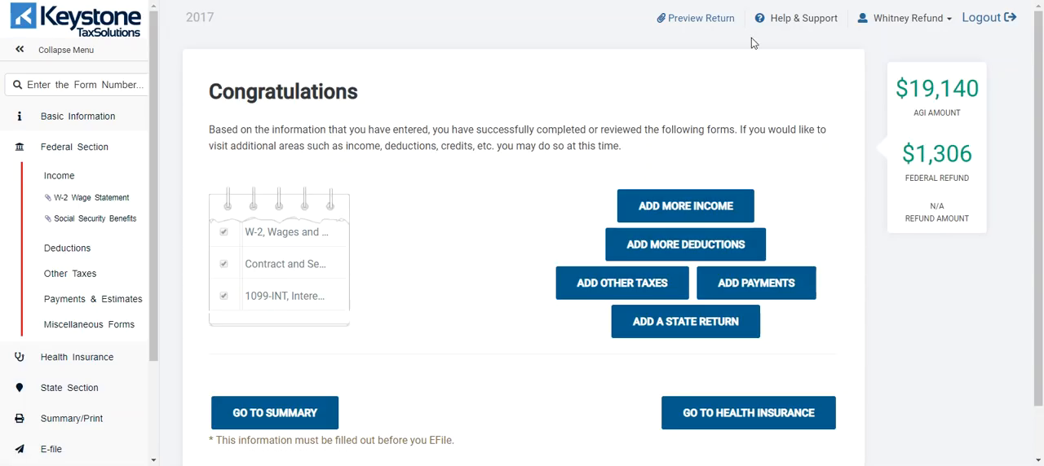
left_click(887, 18)
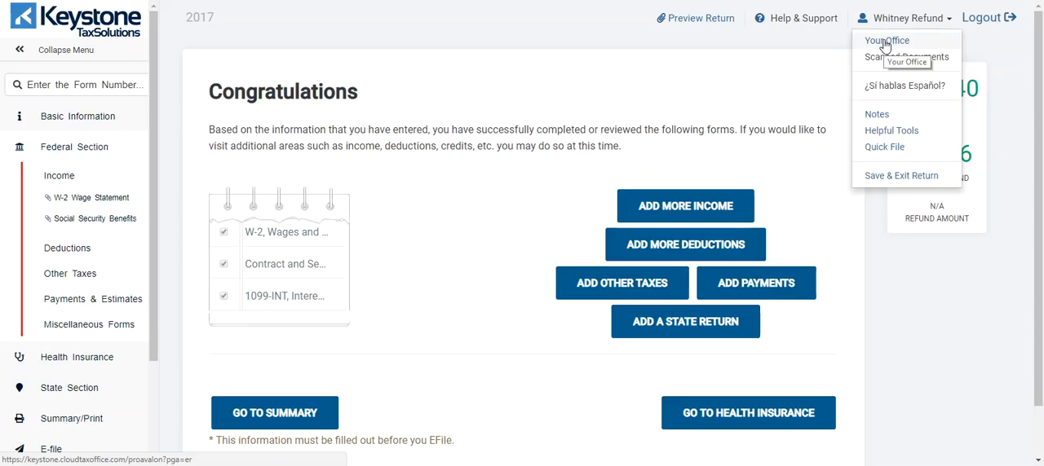
left_click(887, 41)
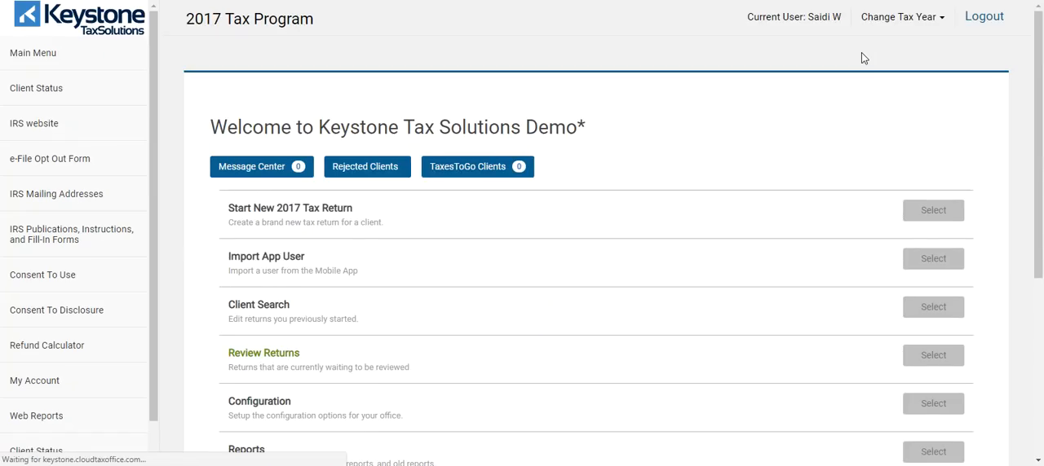
Step: View the Import App User dialog with its last name and import code fields, and close it
scroll(708, 156, "down", 2)
scroll(563, 196, "down", 2)
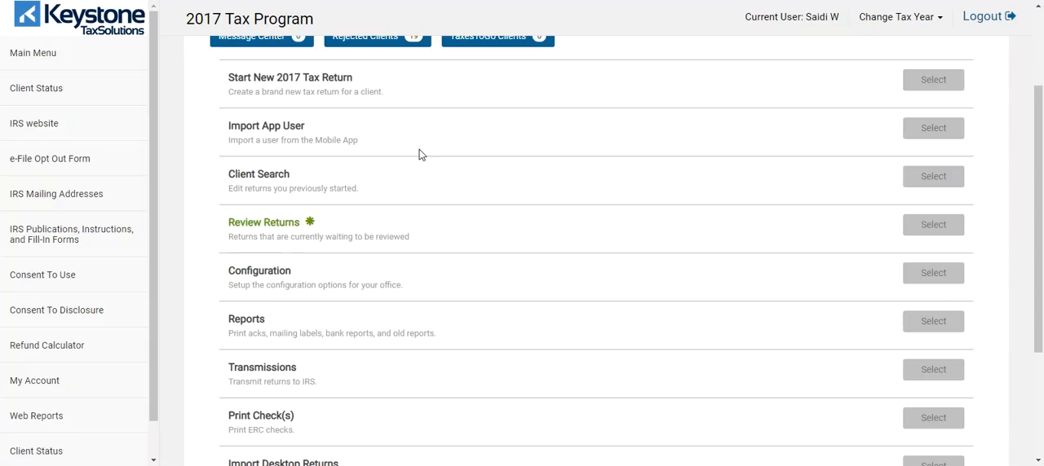
left_click(919, 135)
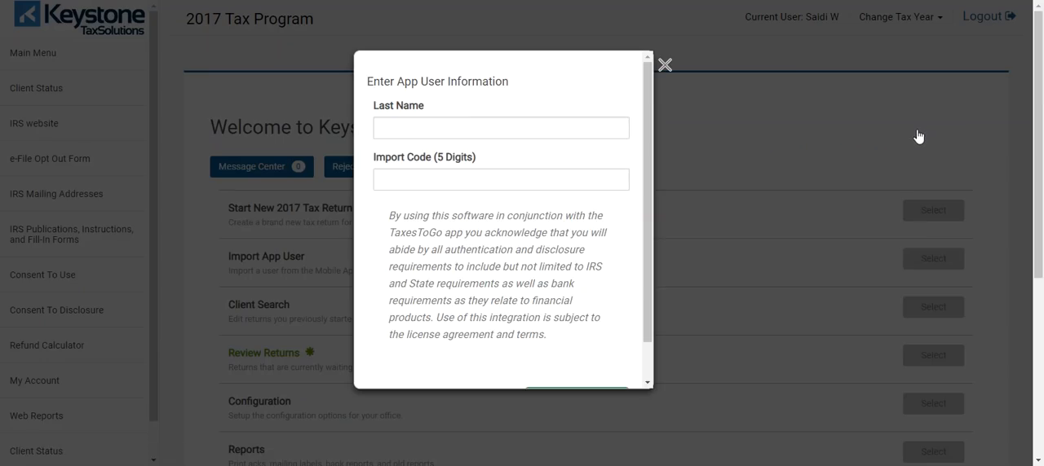
left_click(418, 127)
left_click(664, 65)
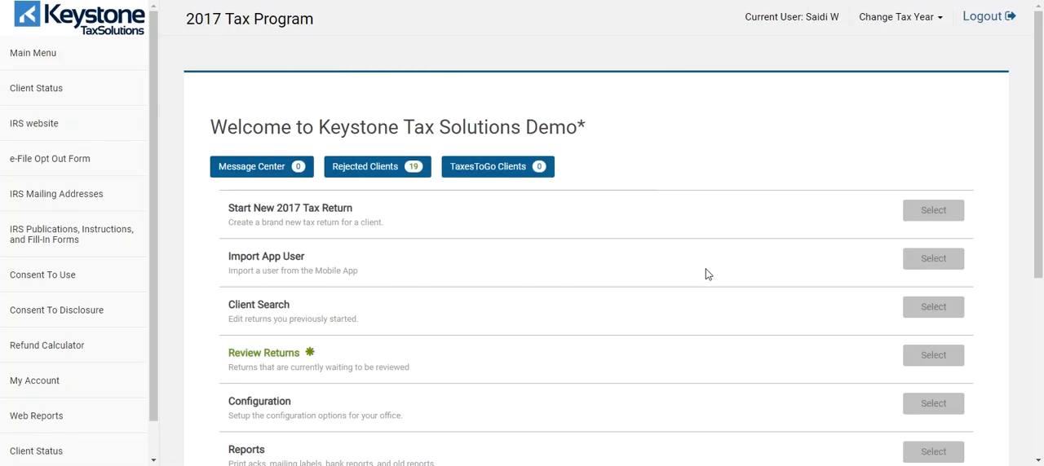
Step: Open the office's Configuration options from the 2017 Tax Program main menu
scroll(630, 256, "down", 2)
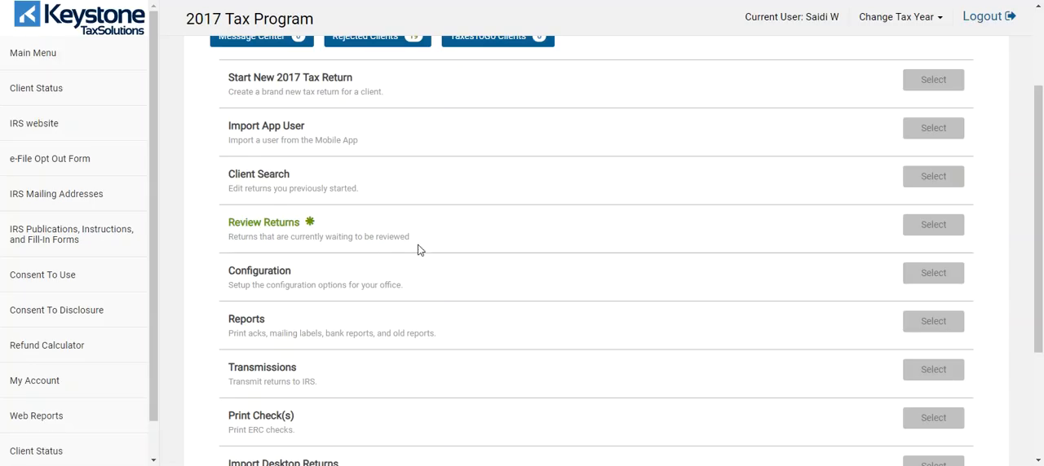
scroll(613, 227, "down", 1)
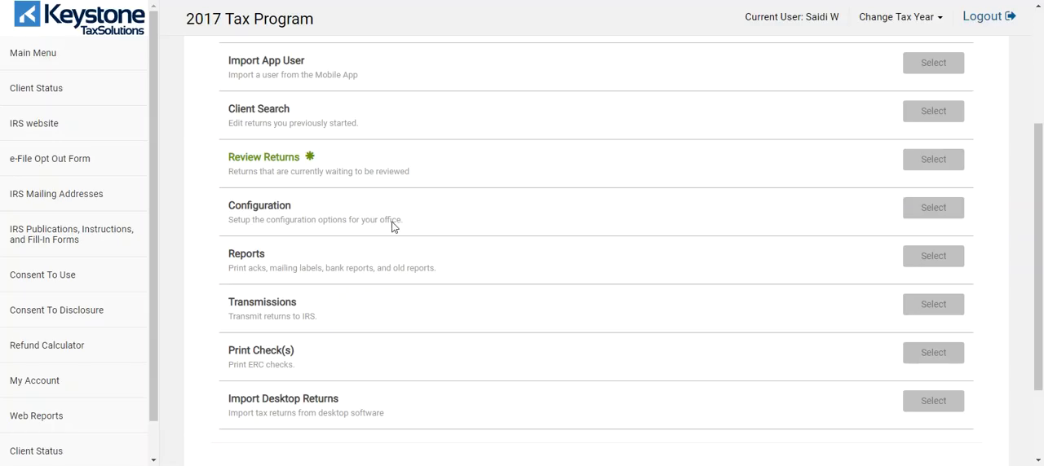
left_click(928, 211)
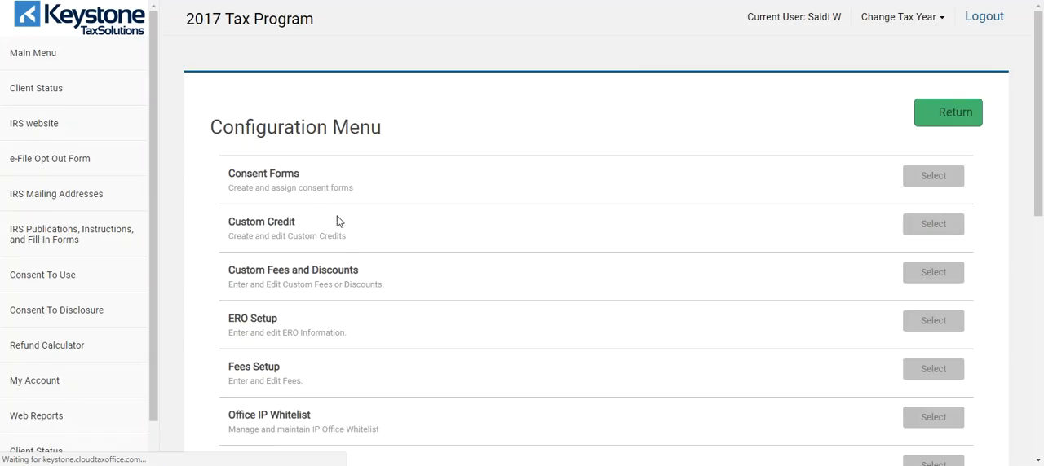
Step: Examine the setup options in the Configuration Menu, from Consent Forms through Taxpayer Profiles
scroll(334, 237, "down", 2)
scroll(275, 105, "down", 2)
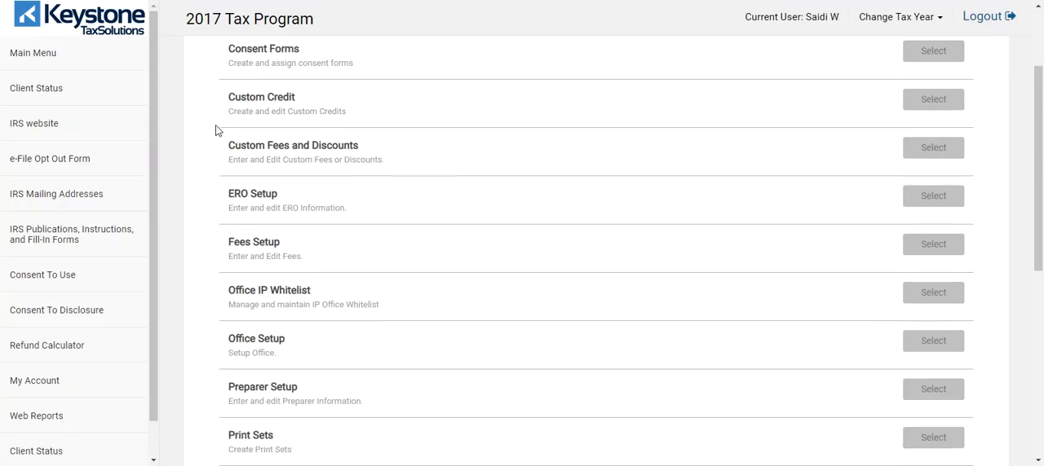
scroll(343, 227, "down", 5)
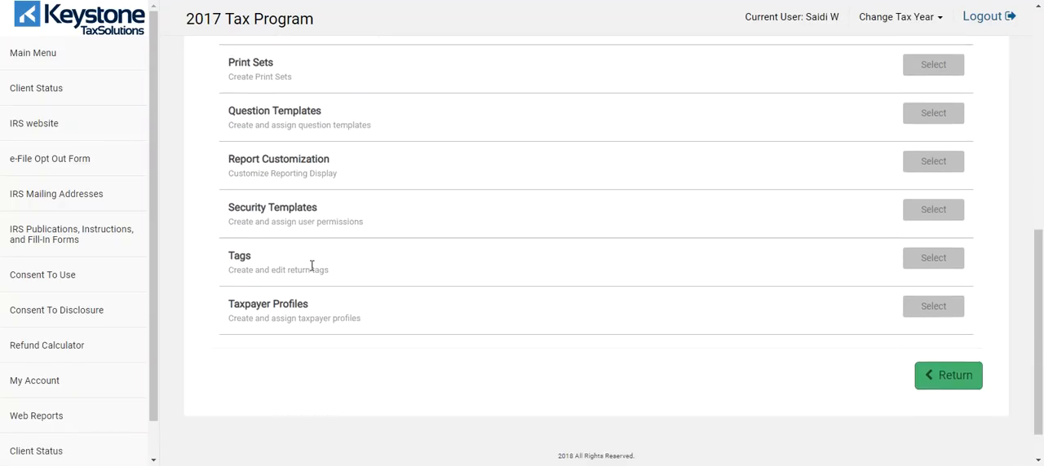
scroll(310, 268, "up", 3)
scroll(333, 282, "up", 4)
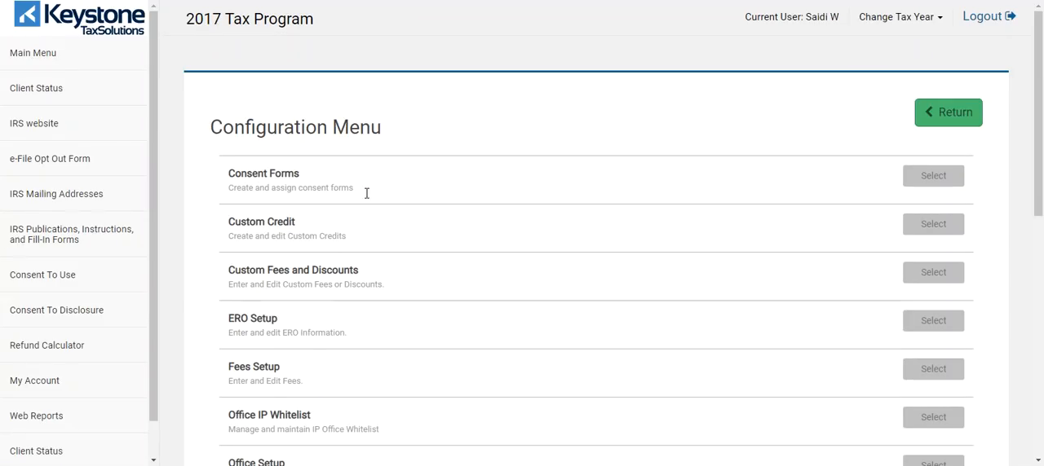
scroll(451, 255, "down", 2)
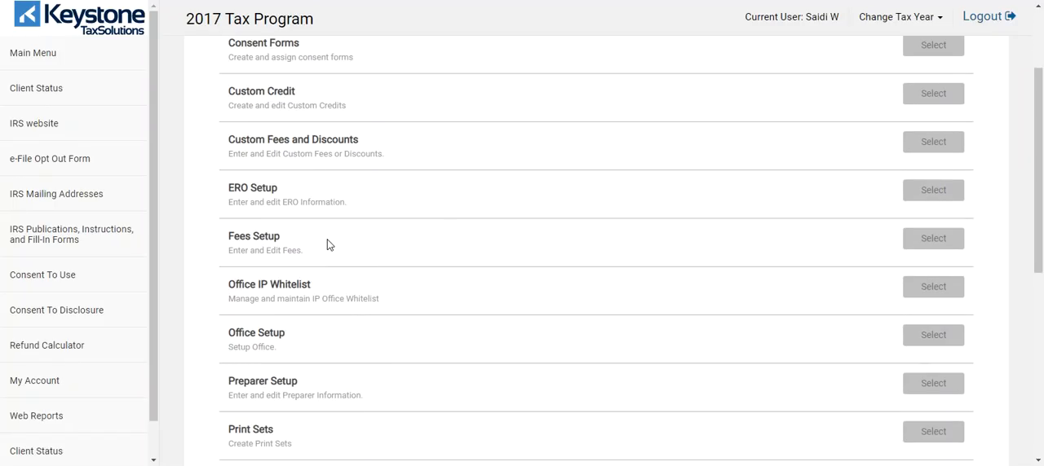
scroll(424, 228, "down", 2)
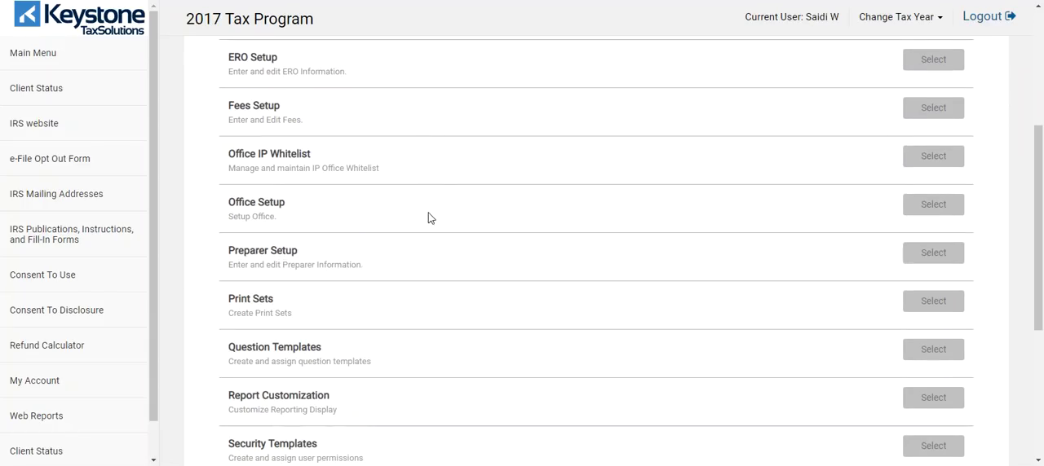
Step: Look through the rest of the Configuration Menu and open Security Templates
scroll(496, 204, "down", 1)
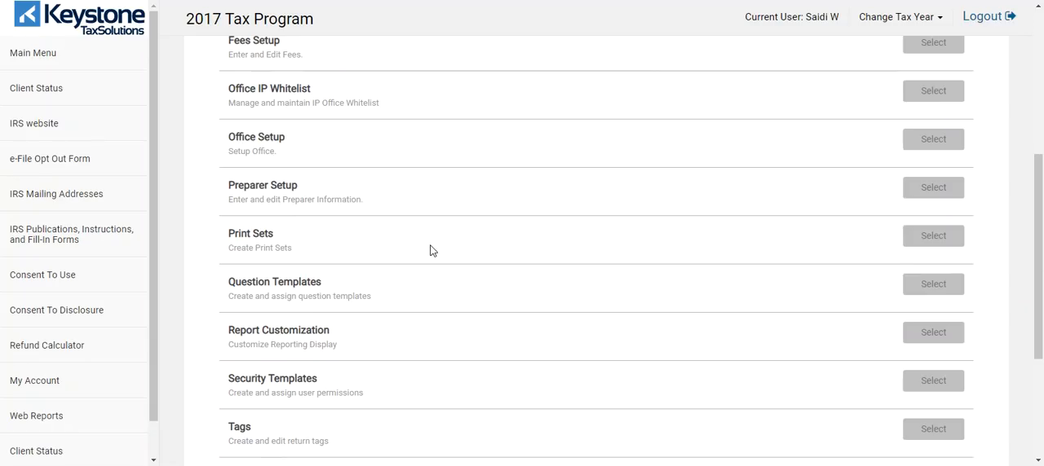
scroll(469, 228, "down", 1)
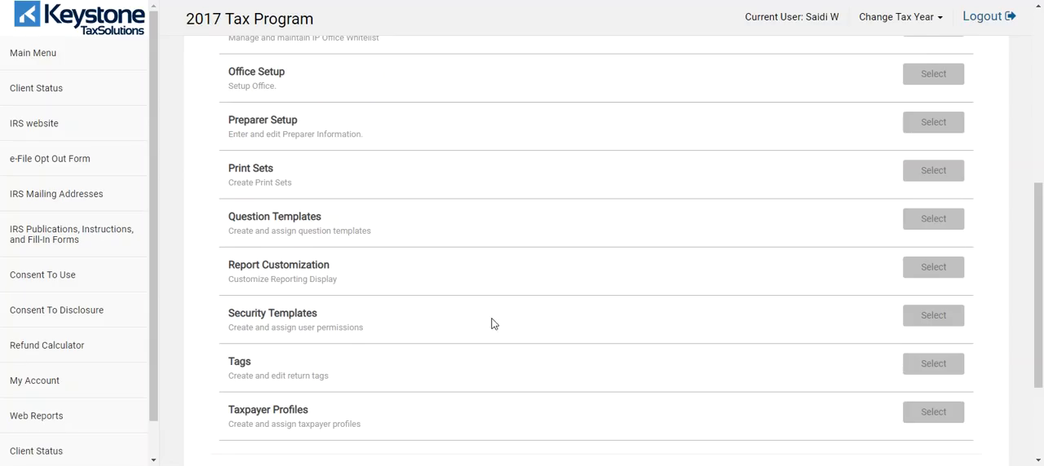
scroll(298, 287, "down", 2)
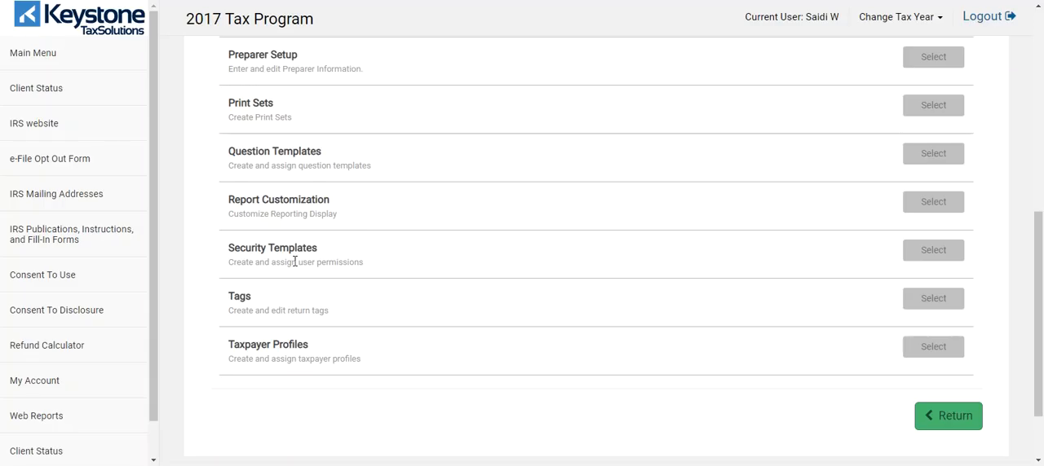
left_click(922, 258)
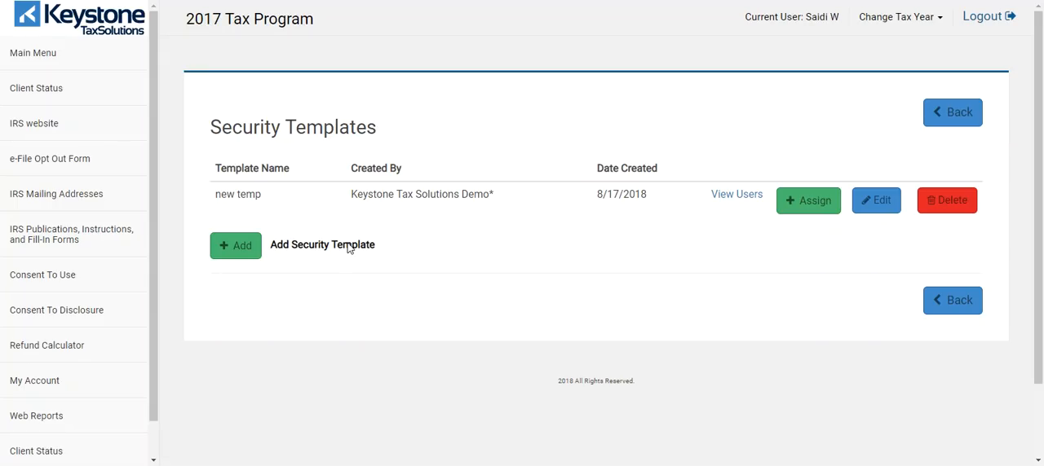
Step: Examine the access permissions available when adding a security template, and cancel without creating one
left_click(226, 256)
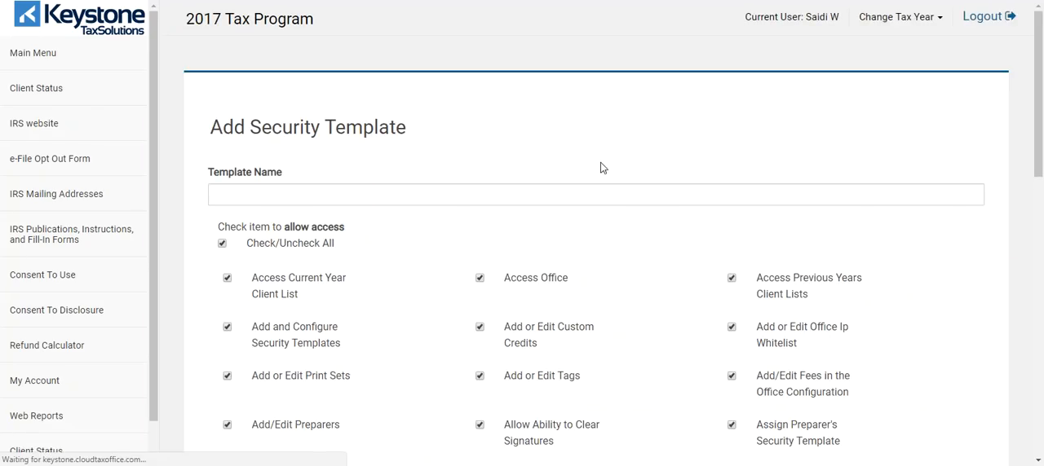
scroll(591, 173, "down", 3)
scroll(258, 82, "up", 1)
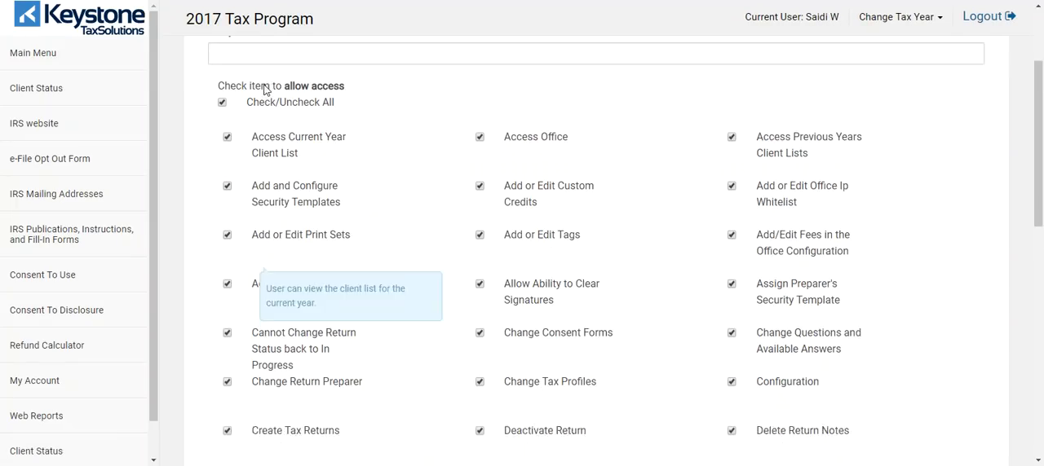
scroll(435, 113, "down", 8)
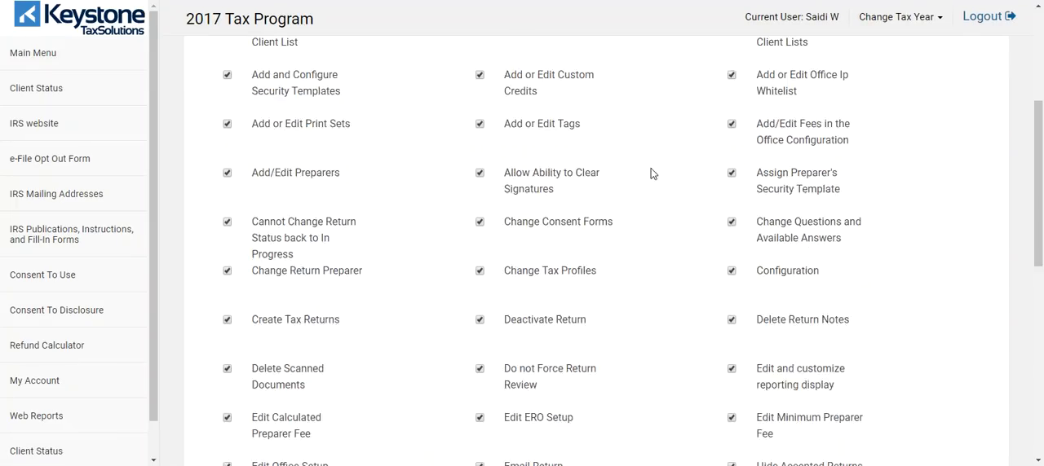
scroll(342, 199, "up", 5)
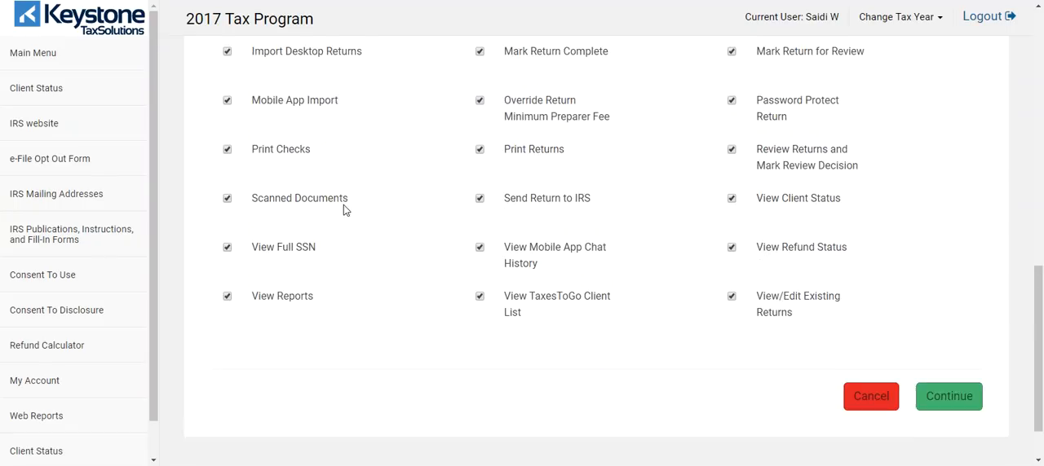
scroll(676, 233, "up", 2)
scroll(687, 221, "down", 6)
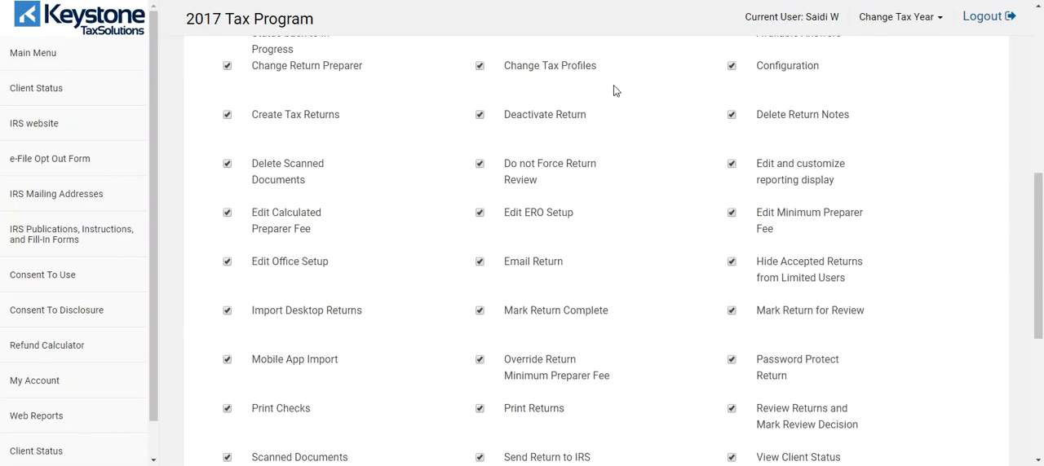
scroll(349, 131, "down", 5)
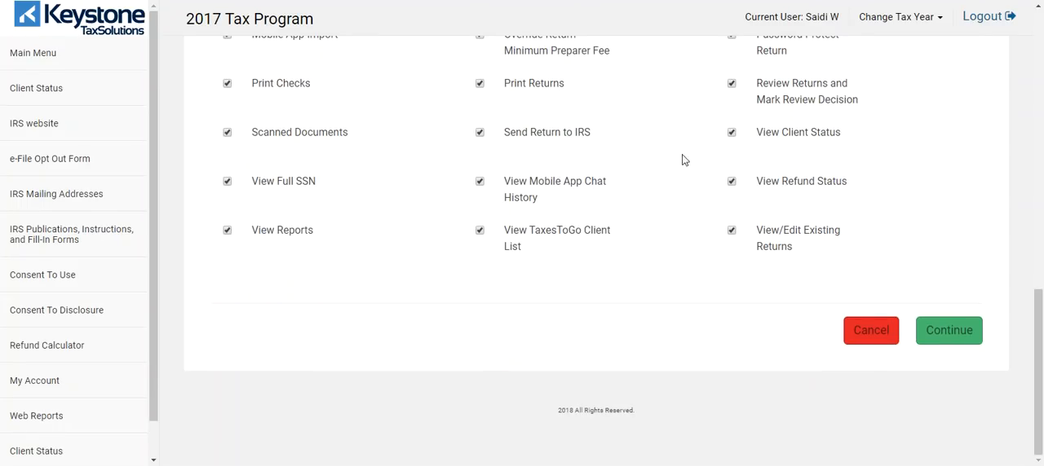
mouse_move(824, 139)
scroll(354, 254, "up", 1)
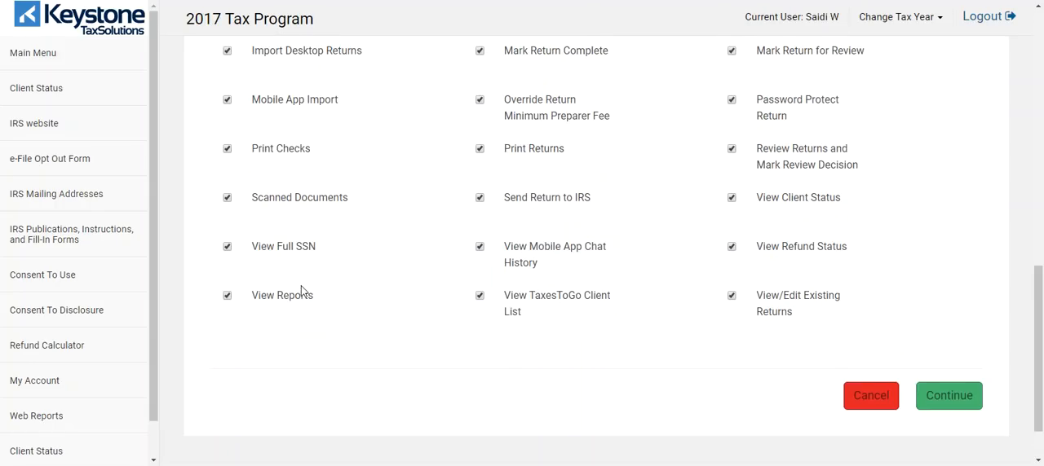
scroll(302, 291, "up", 3)
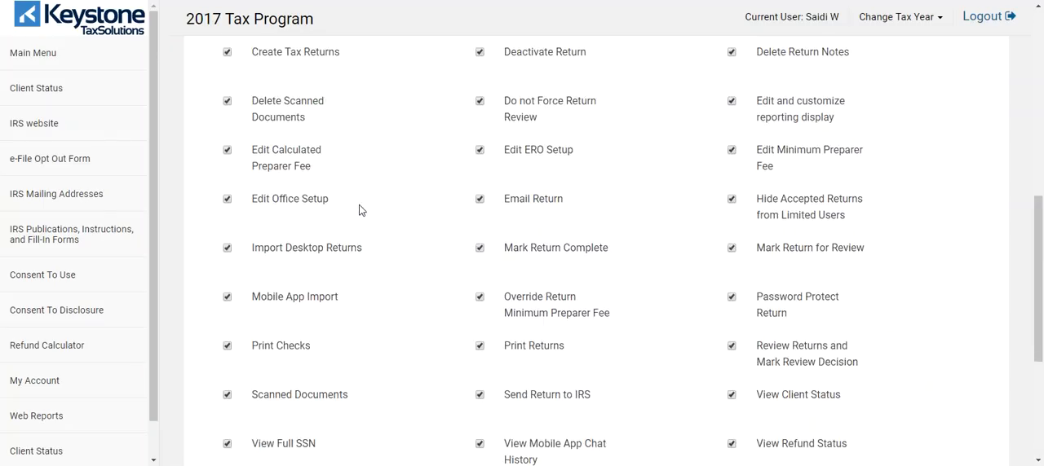
scroll(362, 212, "up", 1)
scroll(362, 220, "up", 1)
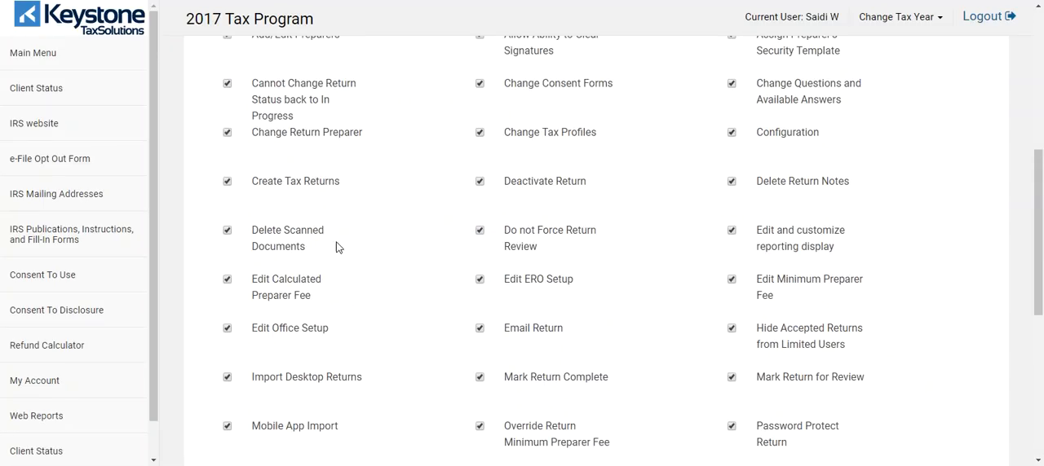
scroll(319, 261, "up", 2)
scroll(338, 173, "up", 2)
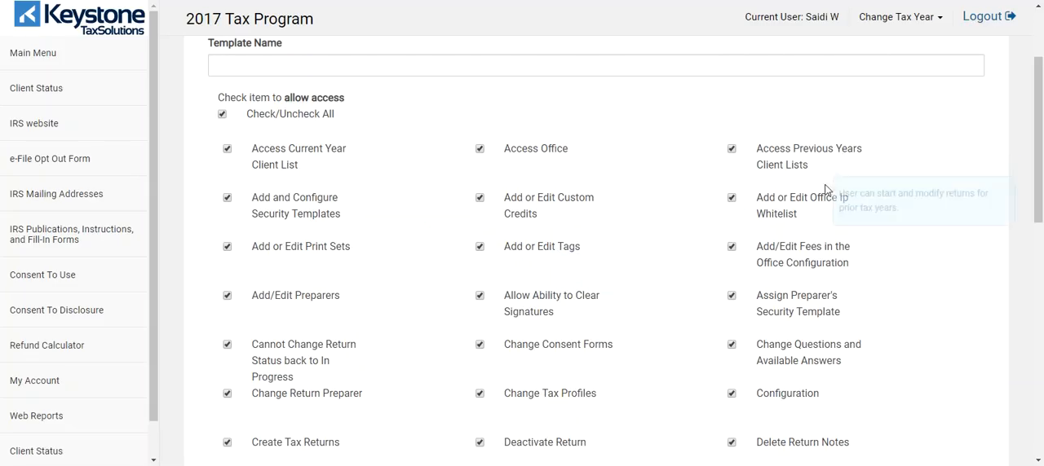
scroll(359, 204, "up", 1)
scroll(359, 216, "down", 2)
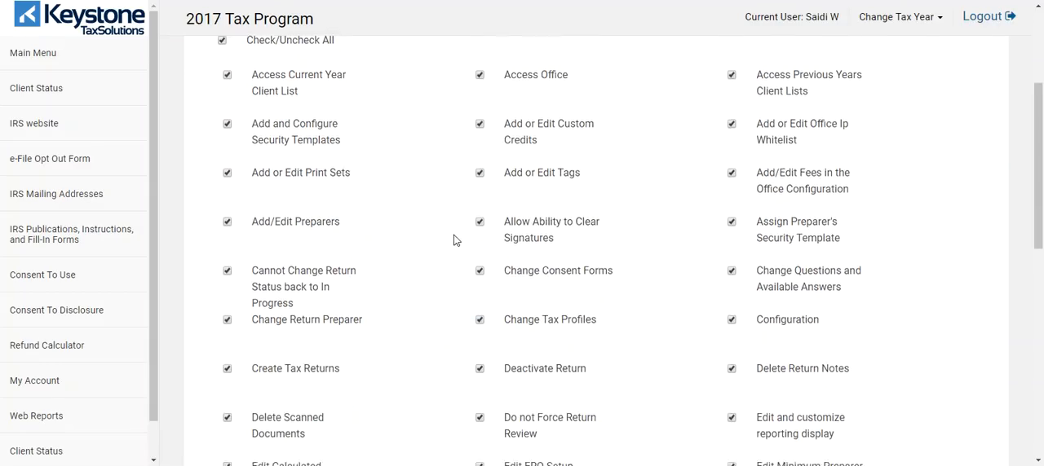
scroll(468, 235, "down", 1)
scroll(435, 226, "up", 3)
scroll(435, 225, "up", 1)
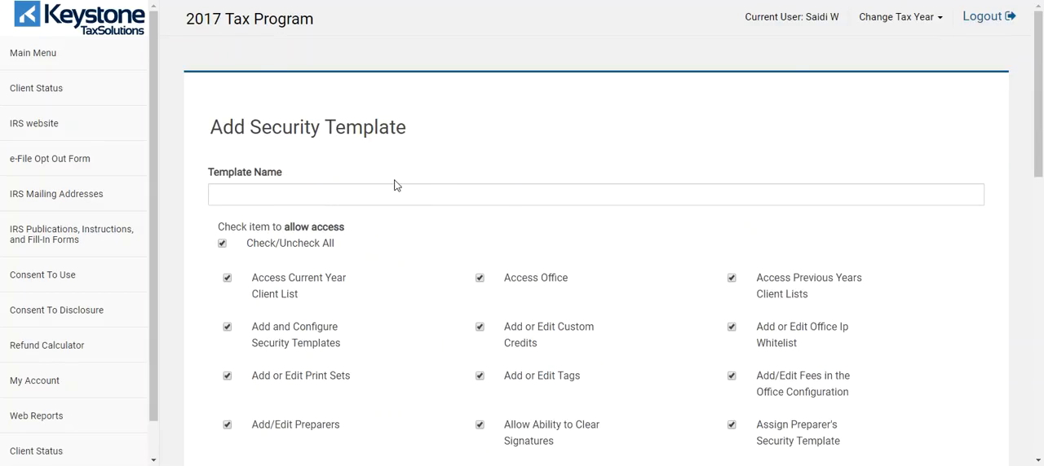
scroll(503, 152, "down", 6)
scroll(734, 289, "down", 3)
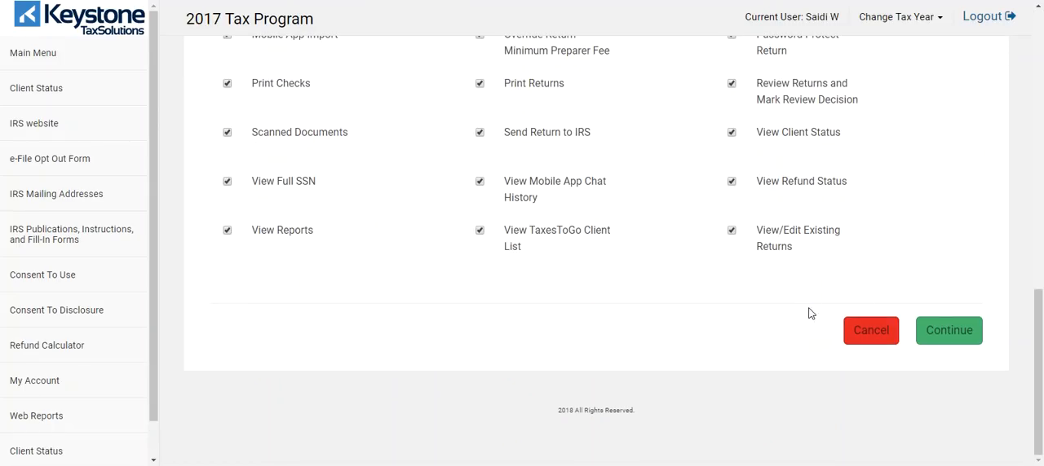
left_click(868, 330)
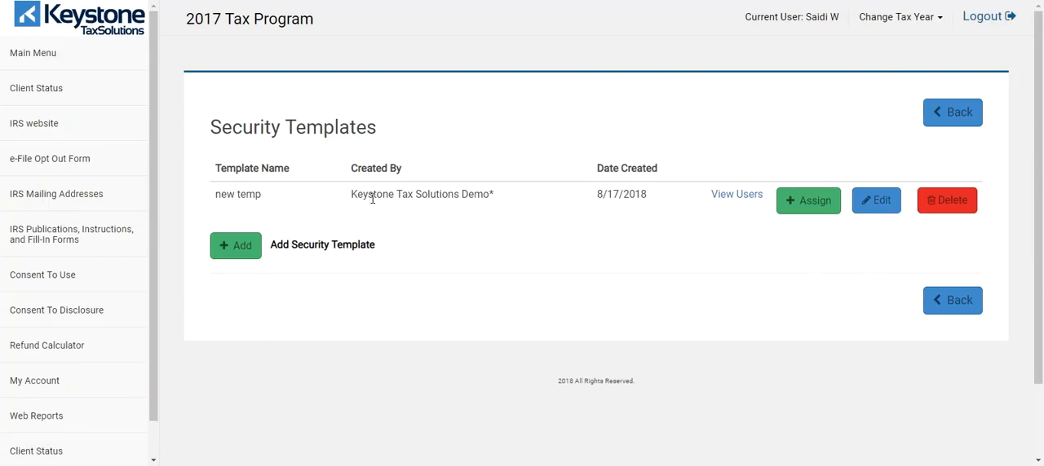
Step: View the preparer assignment page for the "new temp" security template, and return to the Configuration Menu
left_click(810, 204)
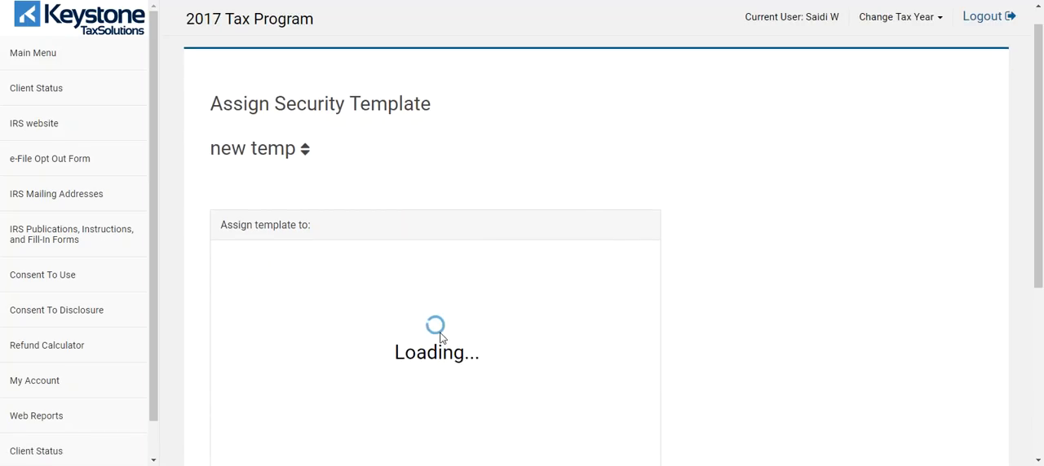
scroll(503, 334, "down", 3)
scroll(659, 356, "up", 3)
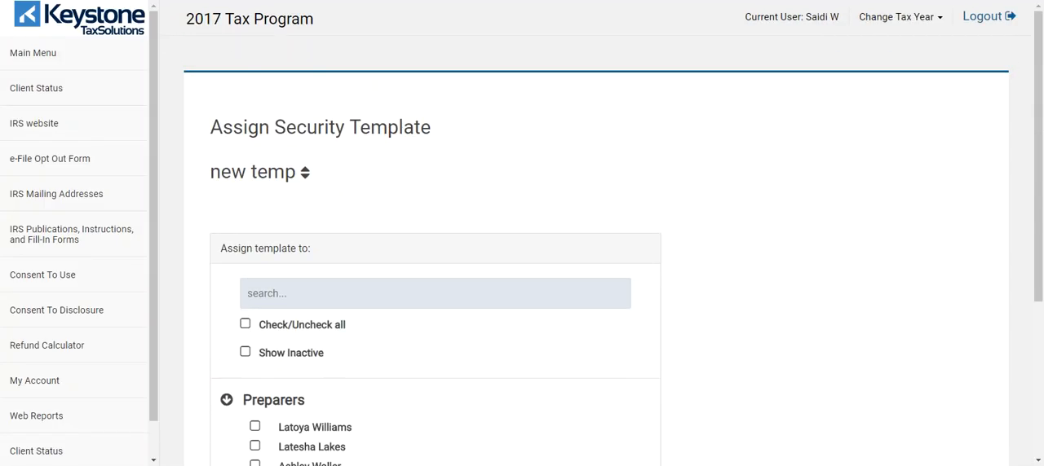
key("alt+Left")
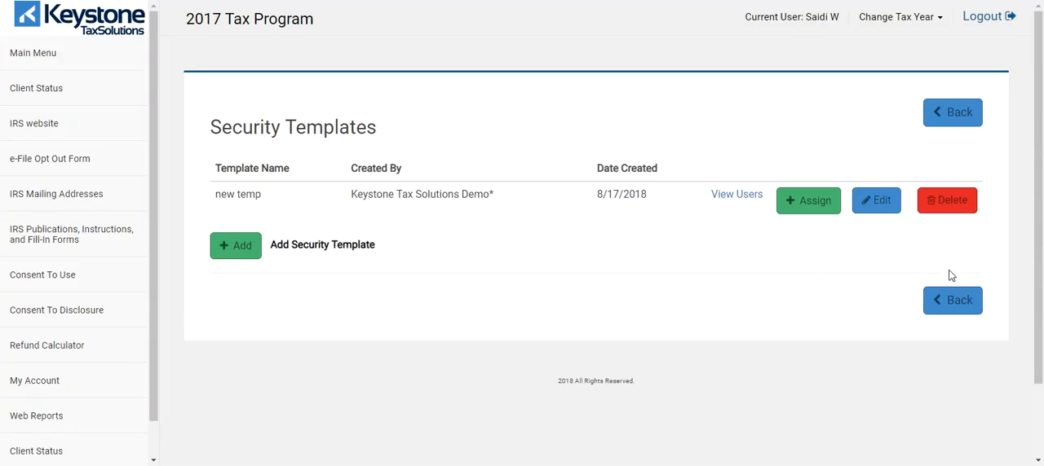
left_click(951, 115)
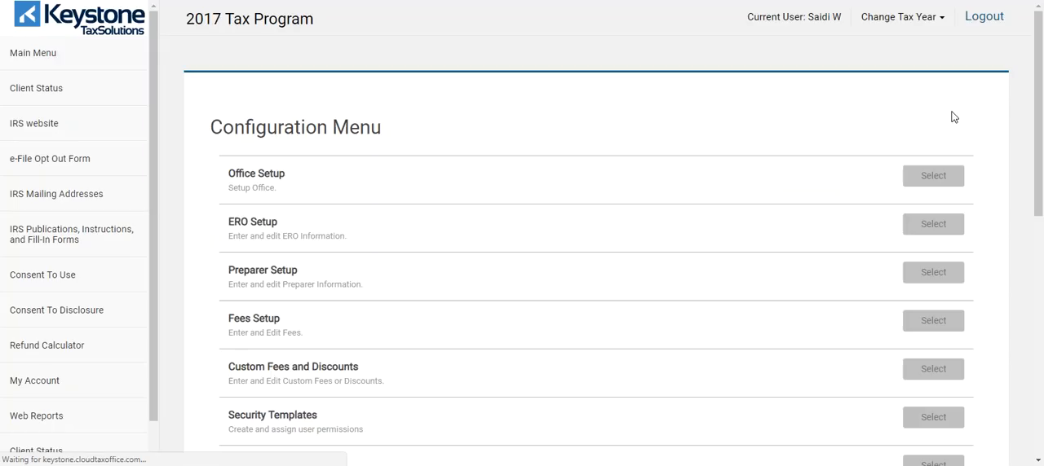
Step: View the Keystone Tax Solutions website through its quick link, and close its window
scroll(139, 196, "down", 3)
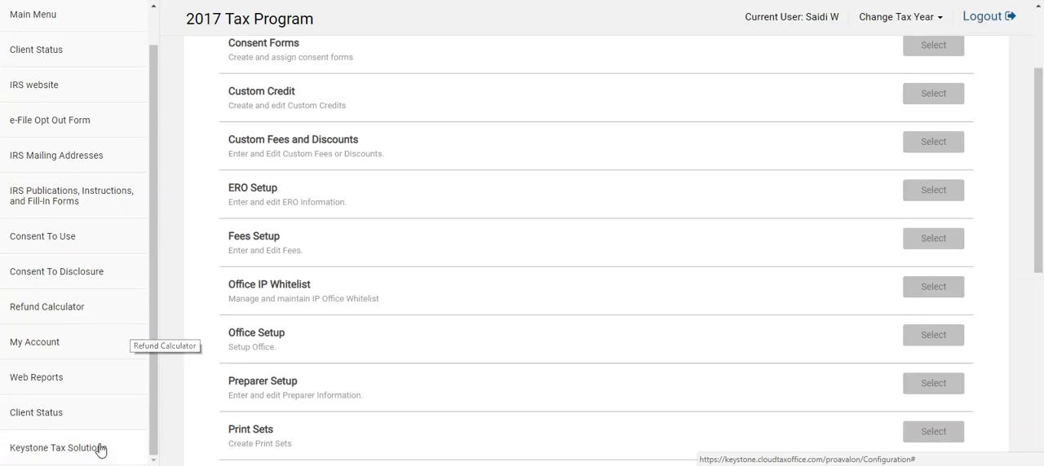
left_click(58, 451)
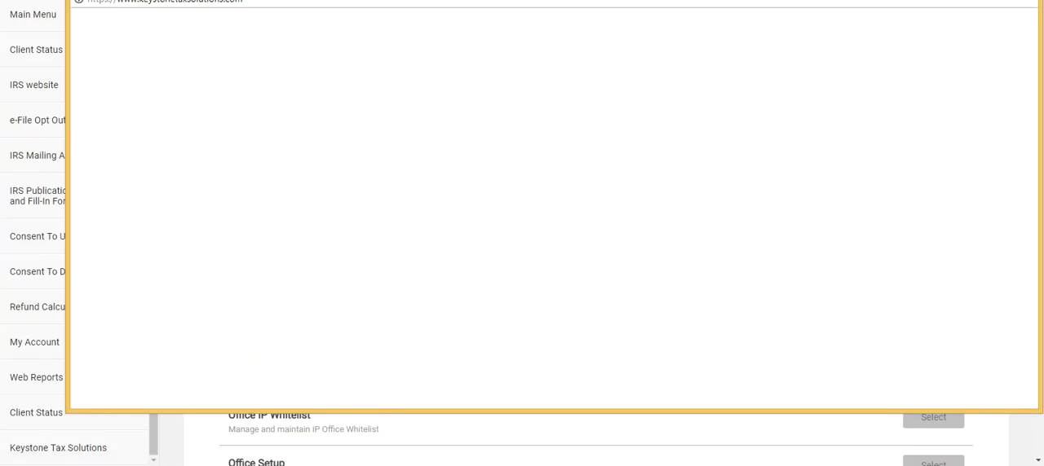
left_click_drag(617, 128, 598, 0)
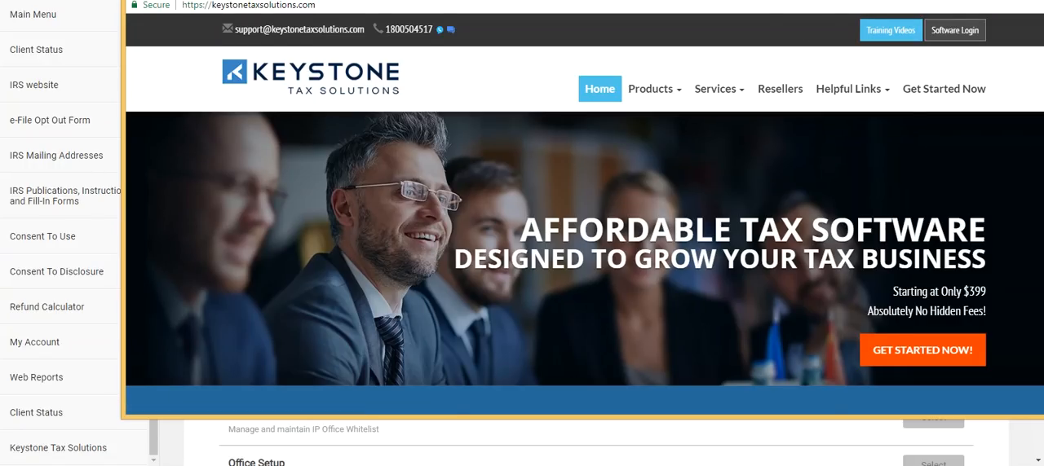
left_click_drag(1034, 0, 848, 54)
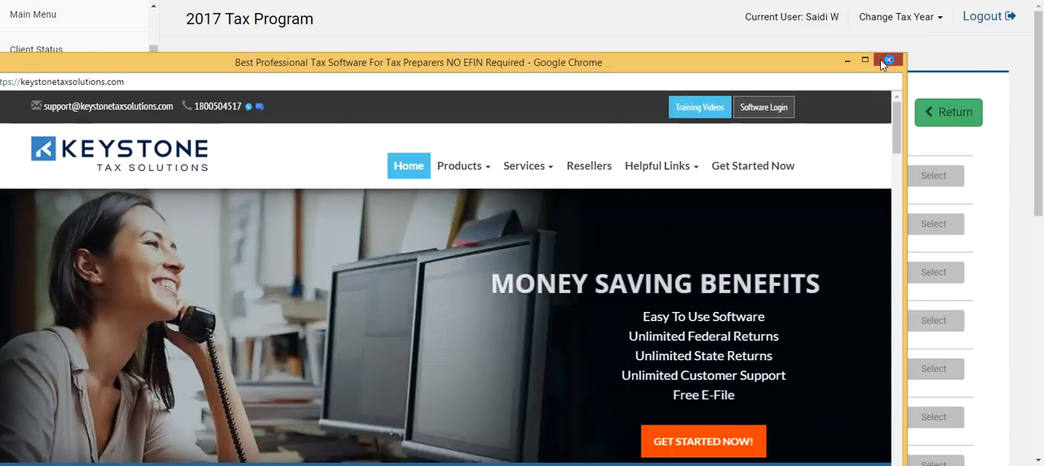
left_click(883, 62)
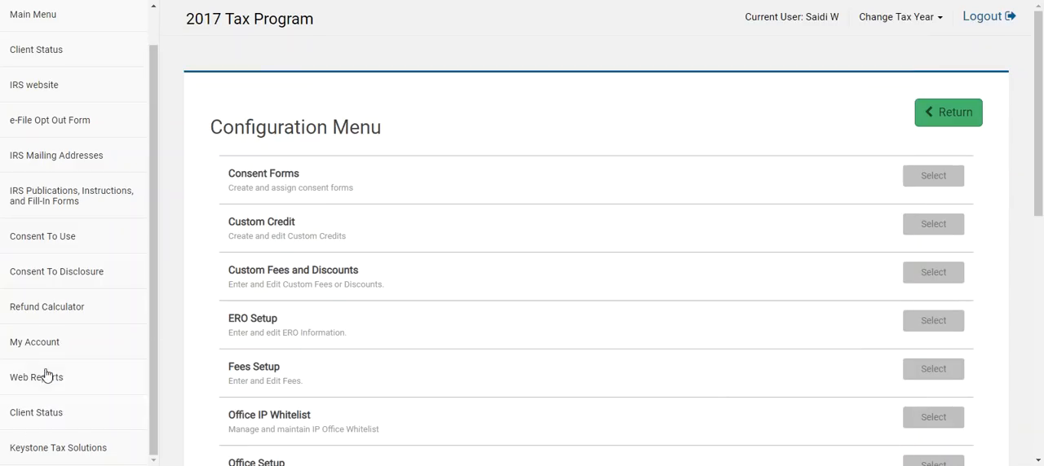
Step: View the IRS website through its quick link, and close its window
left_click(36, 89)
left_click_drag(151, 23, 233, 144)
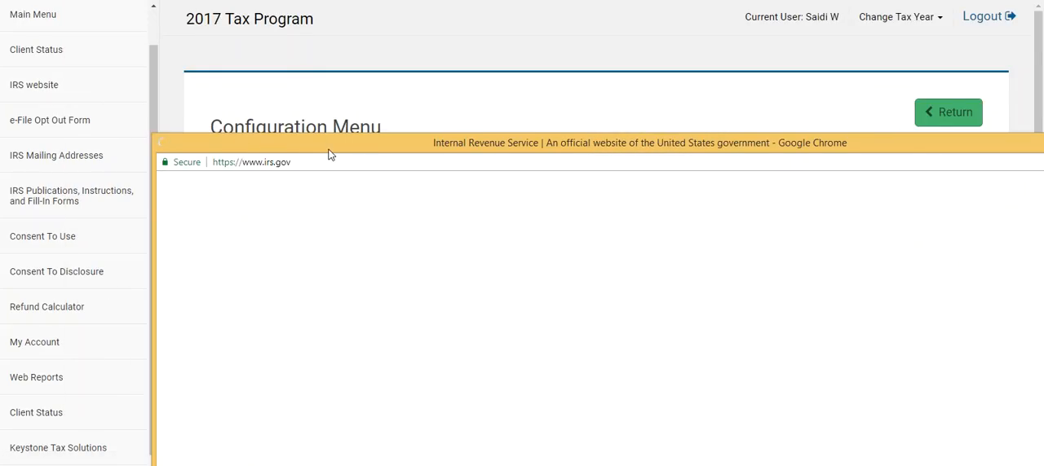
left_click_drag(332, 154, 203, 123)
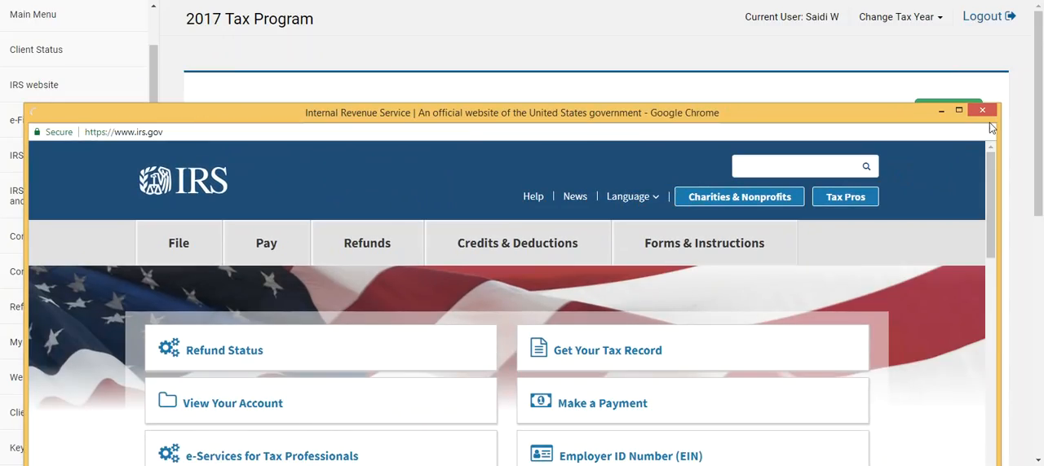
left_click(1, 267)
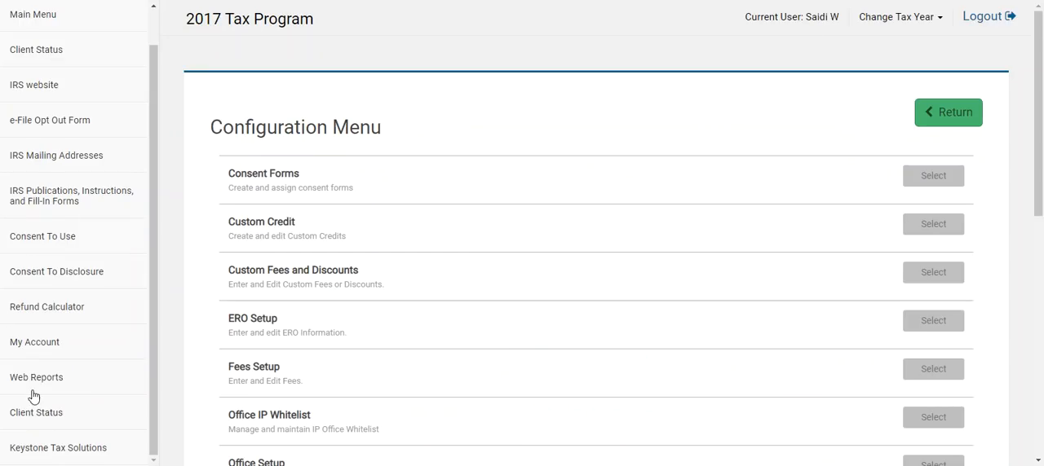
Step: Open the Refund Calculator, set the age to 25 and Head of Household to Yes, and continue to the Family section
left_click(56, 316)
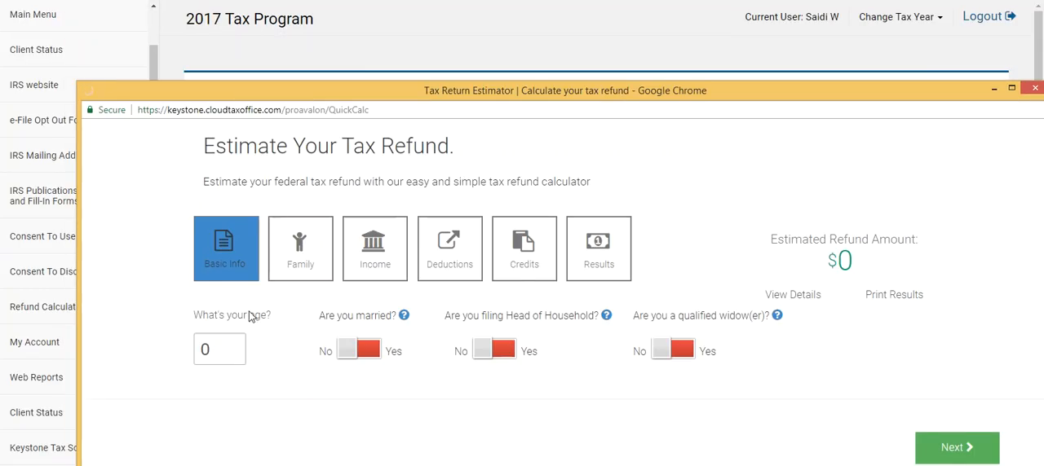
left_click(231, 349)
type("25")
left_click(484, 356)
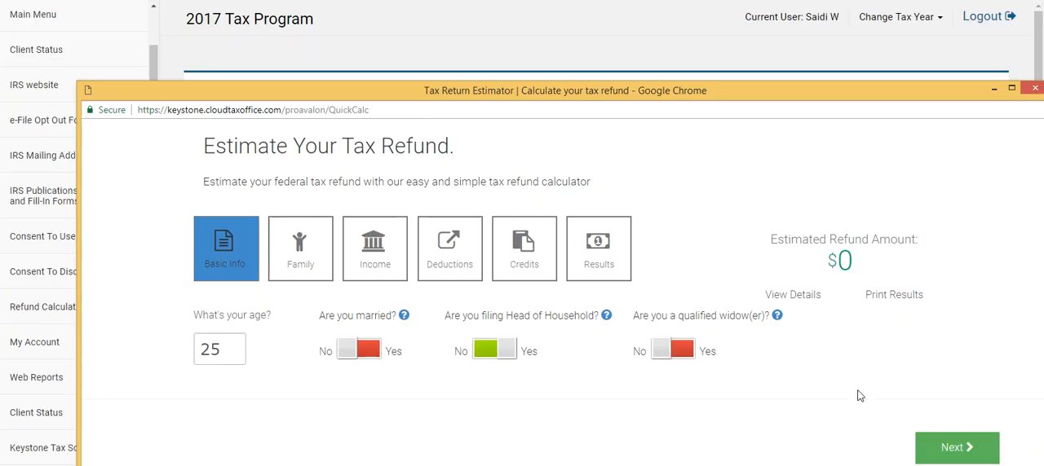
left_click(967, 450)
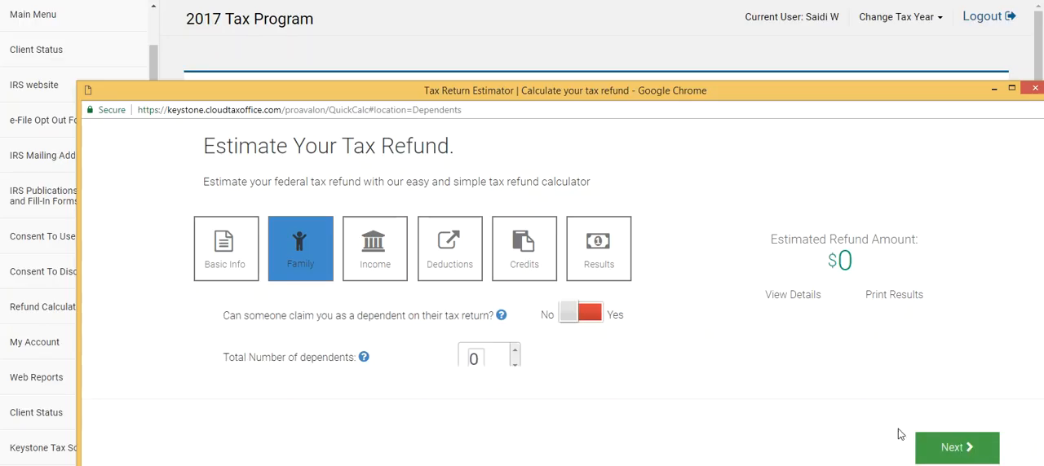
Step: Set the total number of dependents to 2 and the number of dependents 16 or younger to 2
left_click(504, 351)
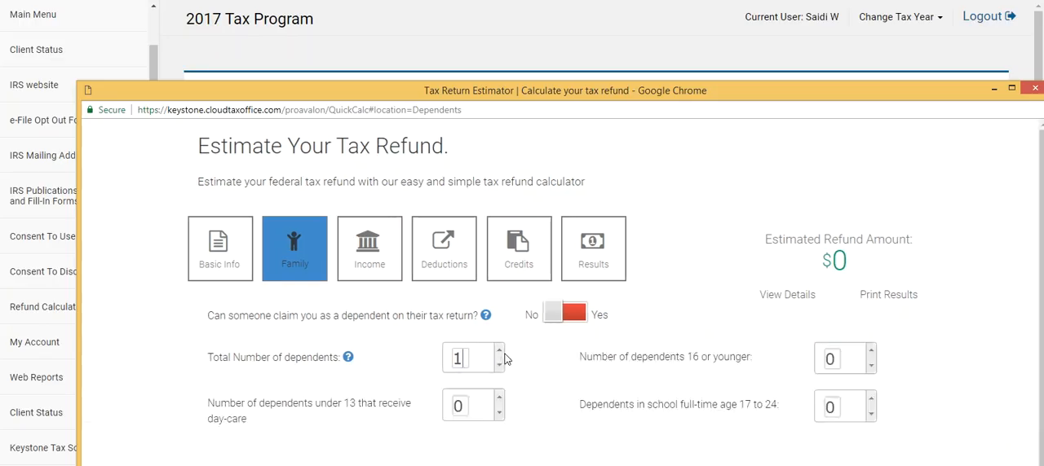
left_click(499, 351)
left_click(871, 349)
left_click(871, 349)
scroll(901, 352, "down", 1)
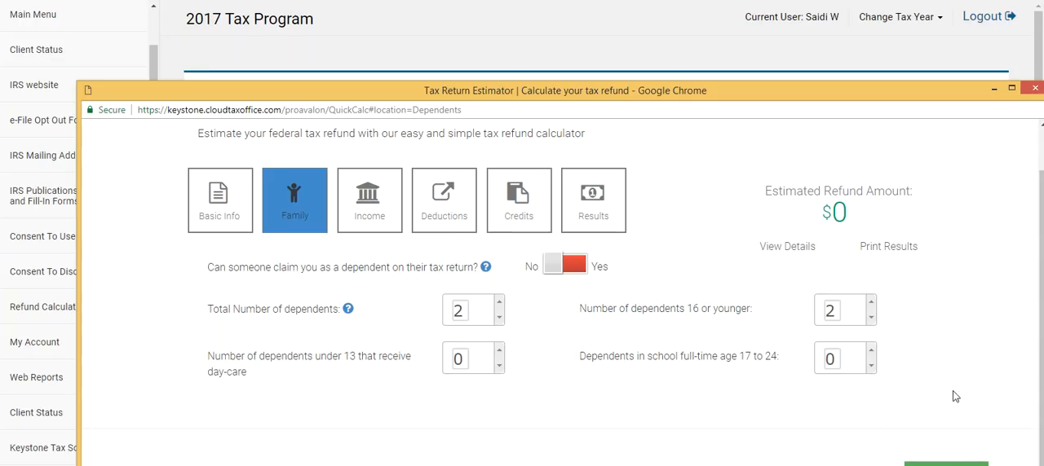
Step: Continue to the Income section and enter taxable wages of 20000 and federal withholdings of 1500
left_click_drag(846, 93, 829, 56)
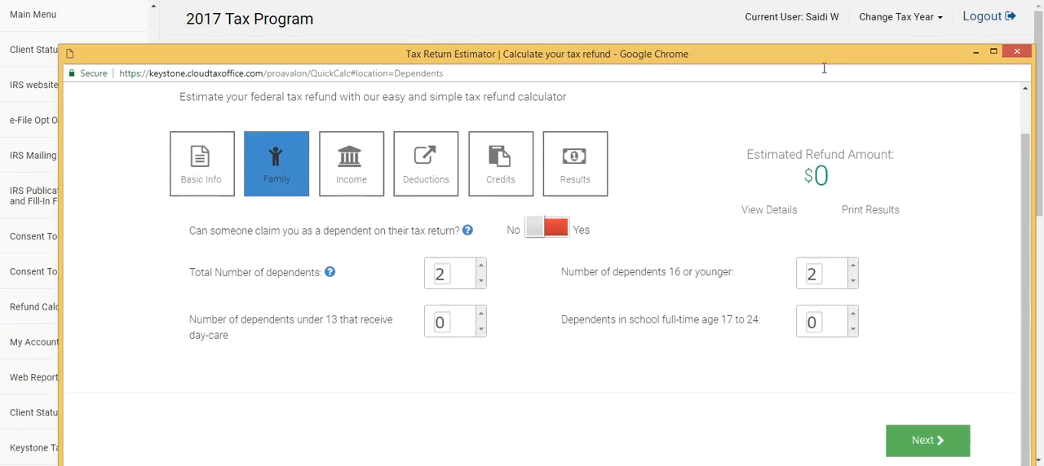
left_click(957, 449)
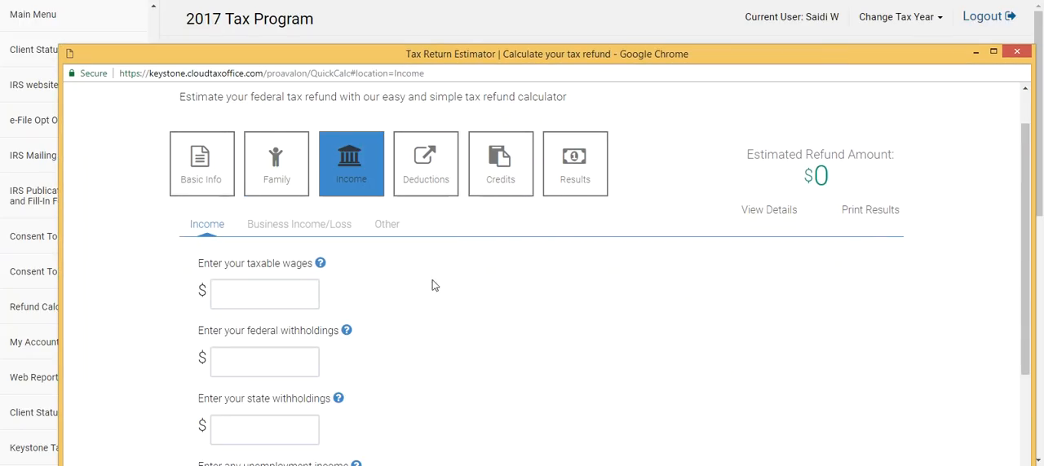
left_click(275, 294)
type("20000")
key("Tab")
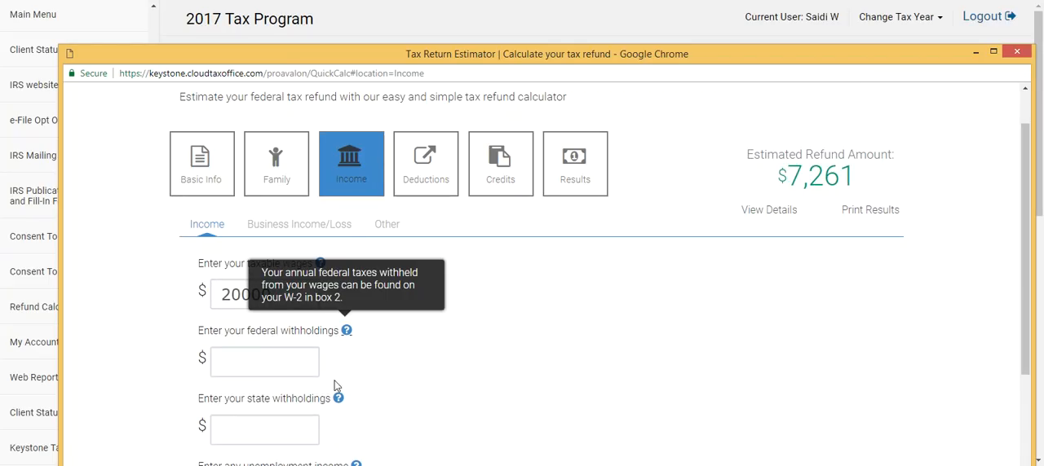
left_click(280, 369)
type("1500")
key("Tab")
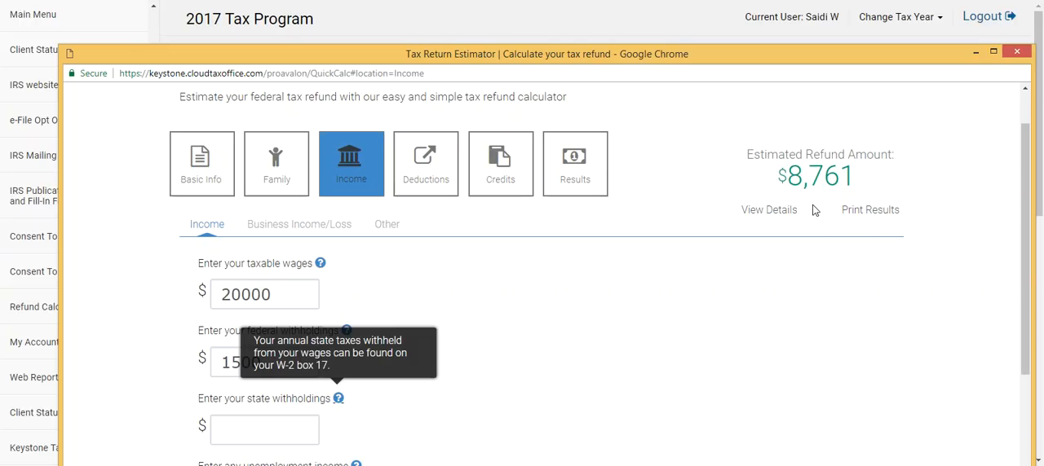
Step: View the details of the estimated refund, and close the Tax Return Estimator window
left_click(768, 211)
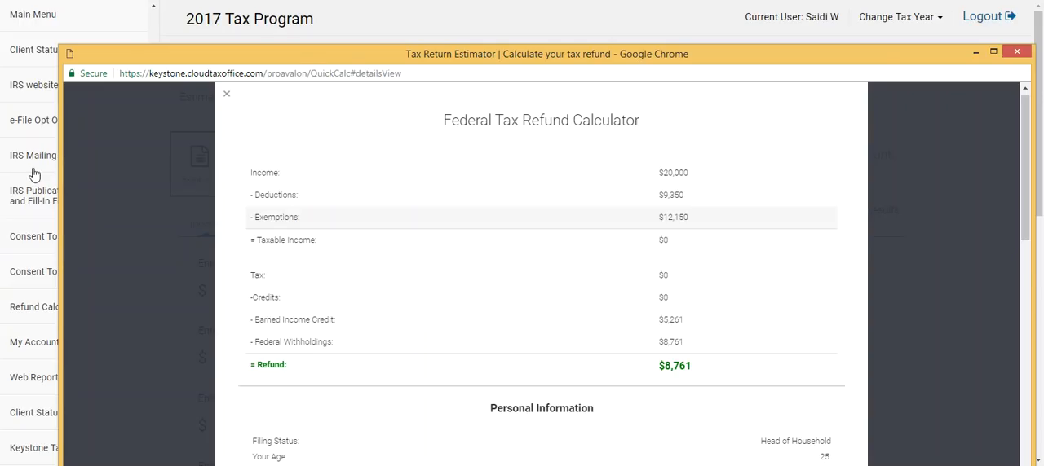
left_click(1017, 52)
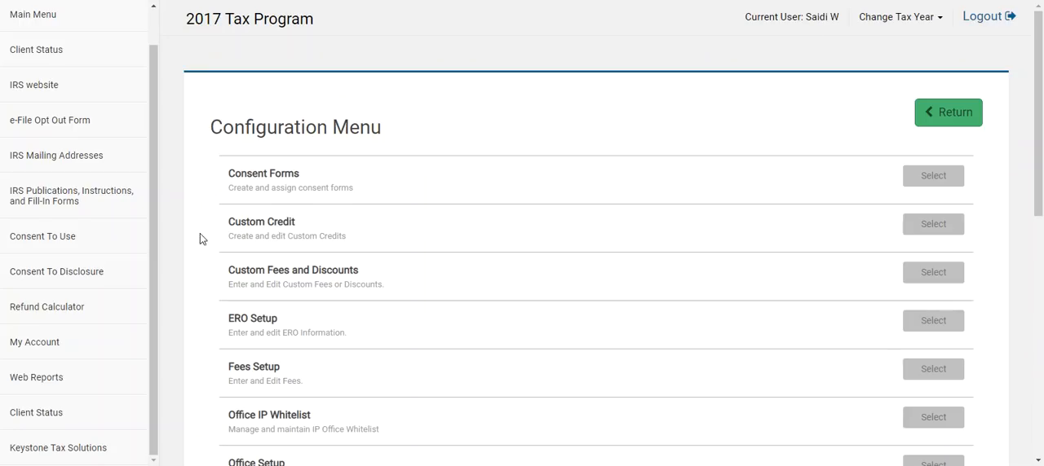
scroll(163, 233, "down", 2)
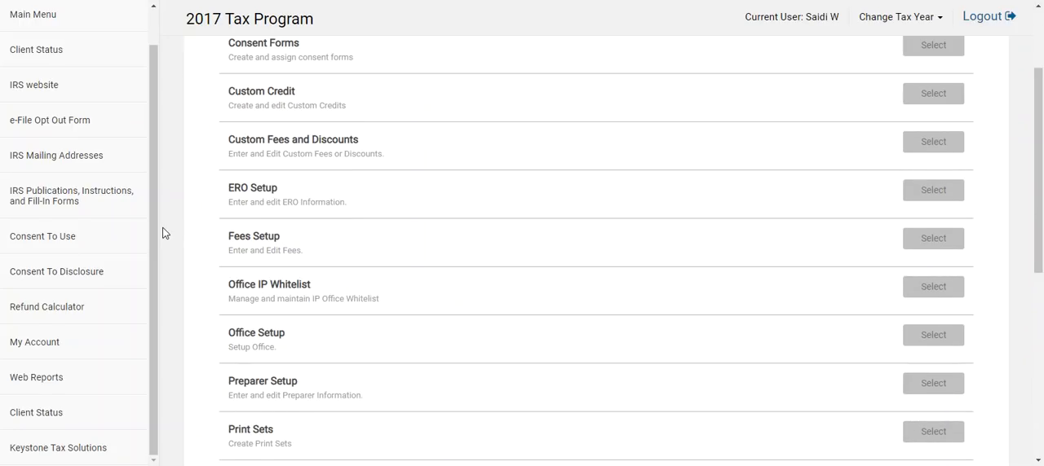
scroll(210, 302, "up", 2)
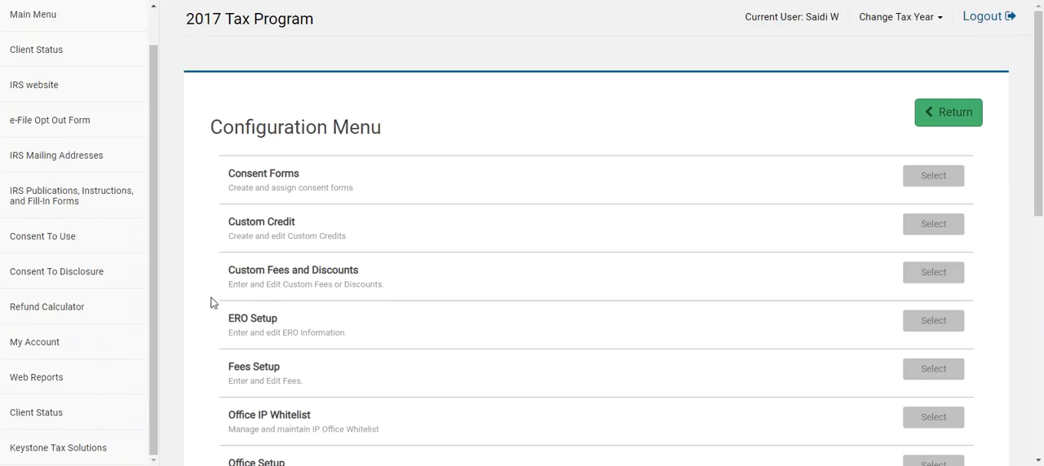